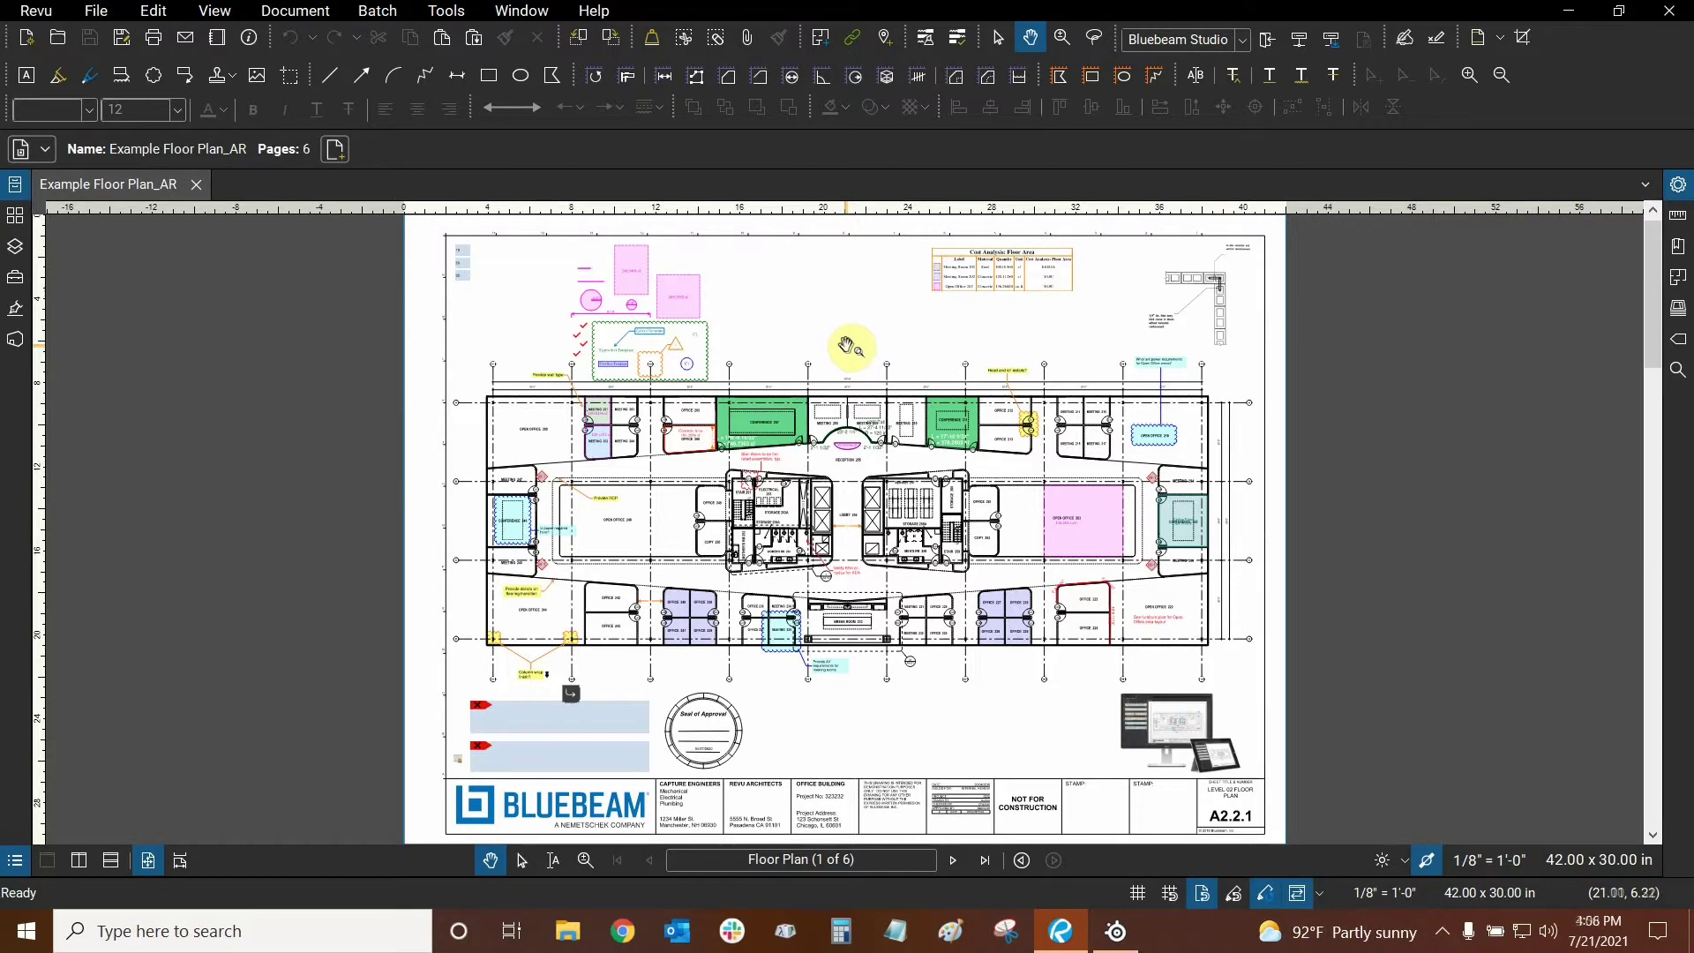
# Zoom into the upper plan and select the pink 269.1992 sf area markup.
pyautogui.scroll(5, 847, 346)
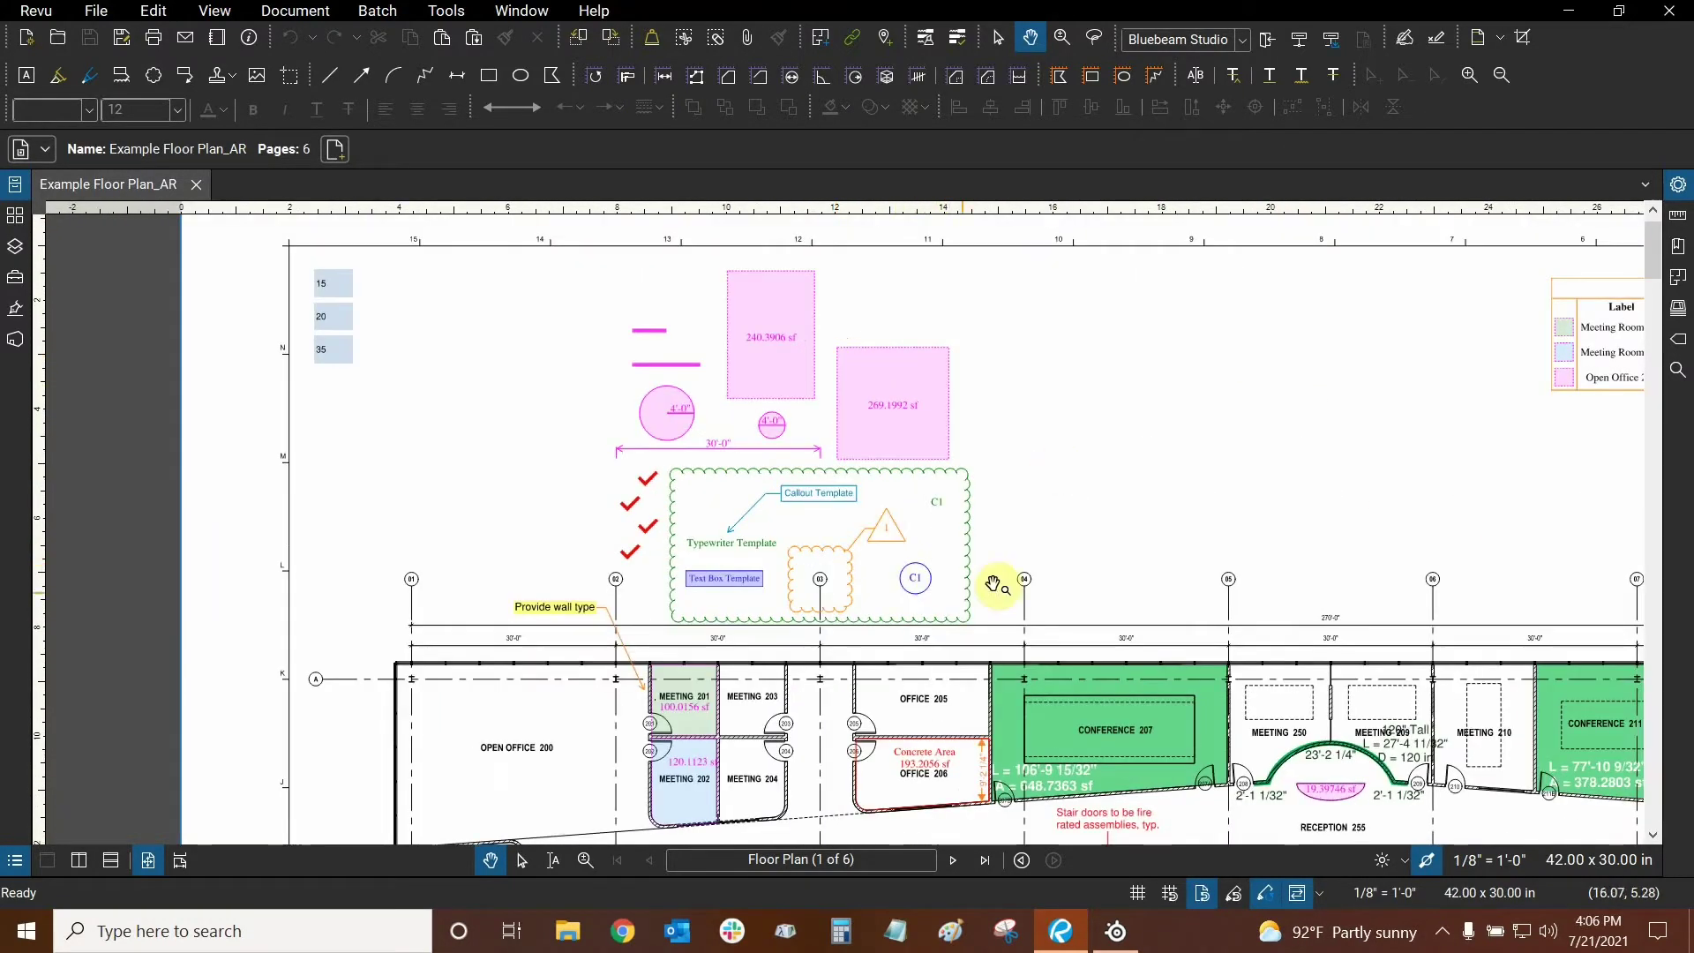
pyautogui.scroll(2, 870, 578)
pyautogui.click(923, 335)
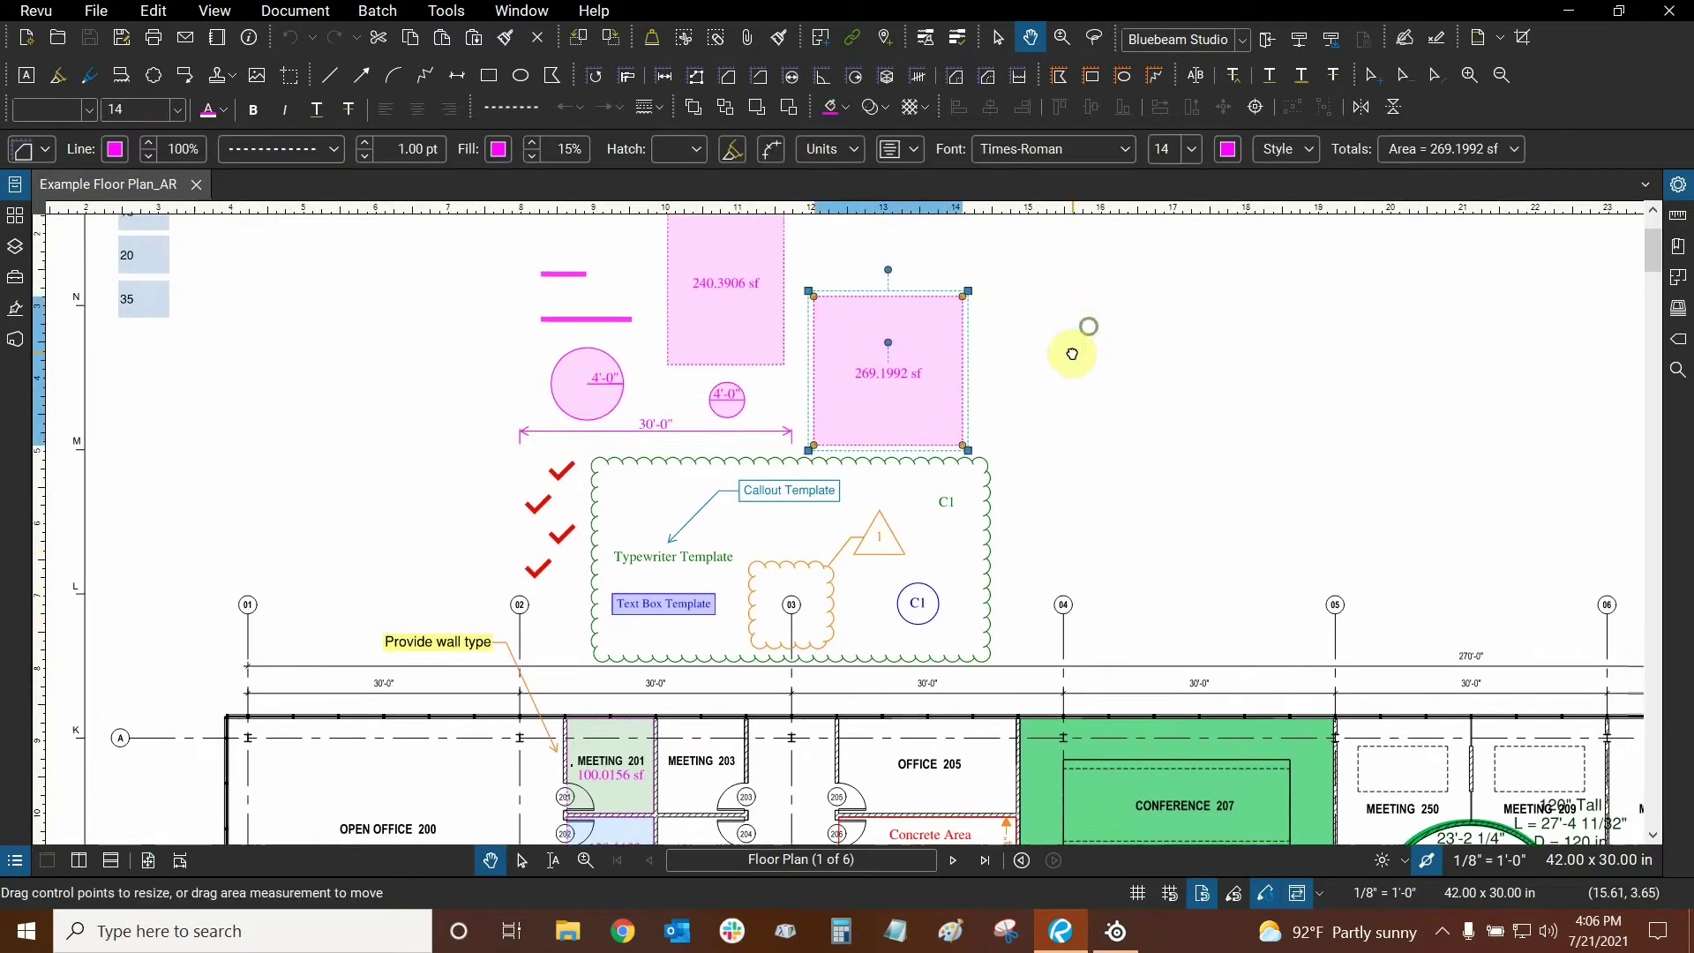
pyautogui.scroll(2, 900, 420)
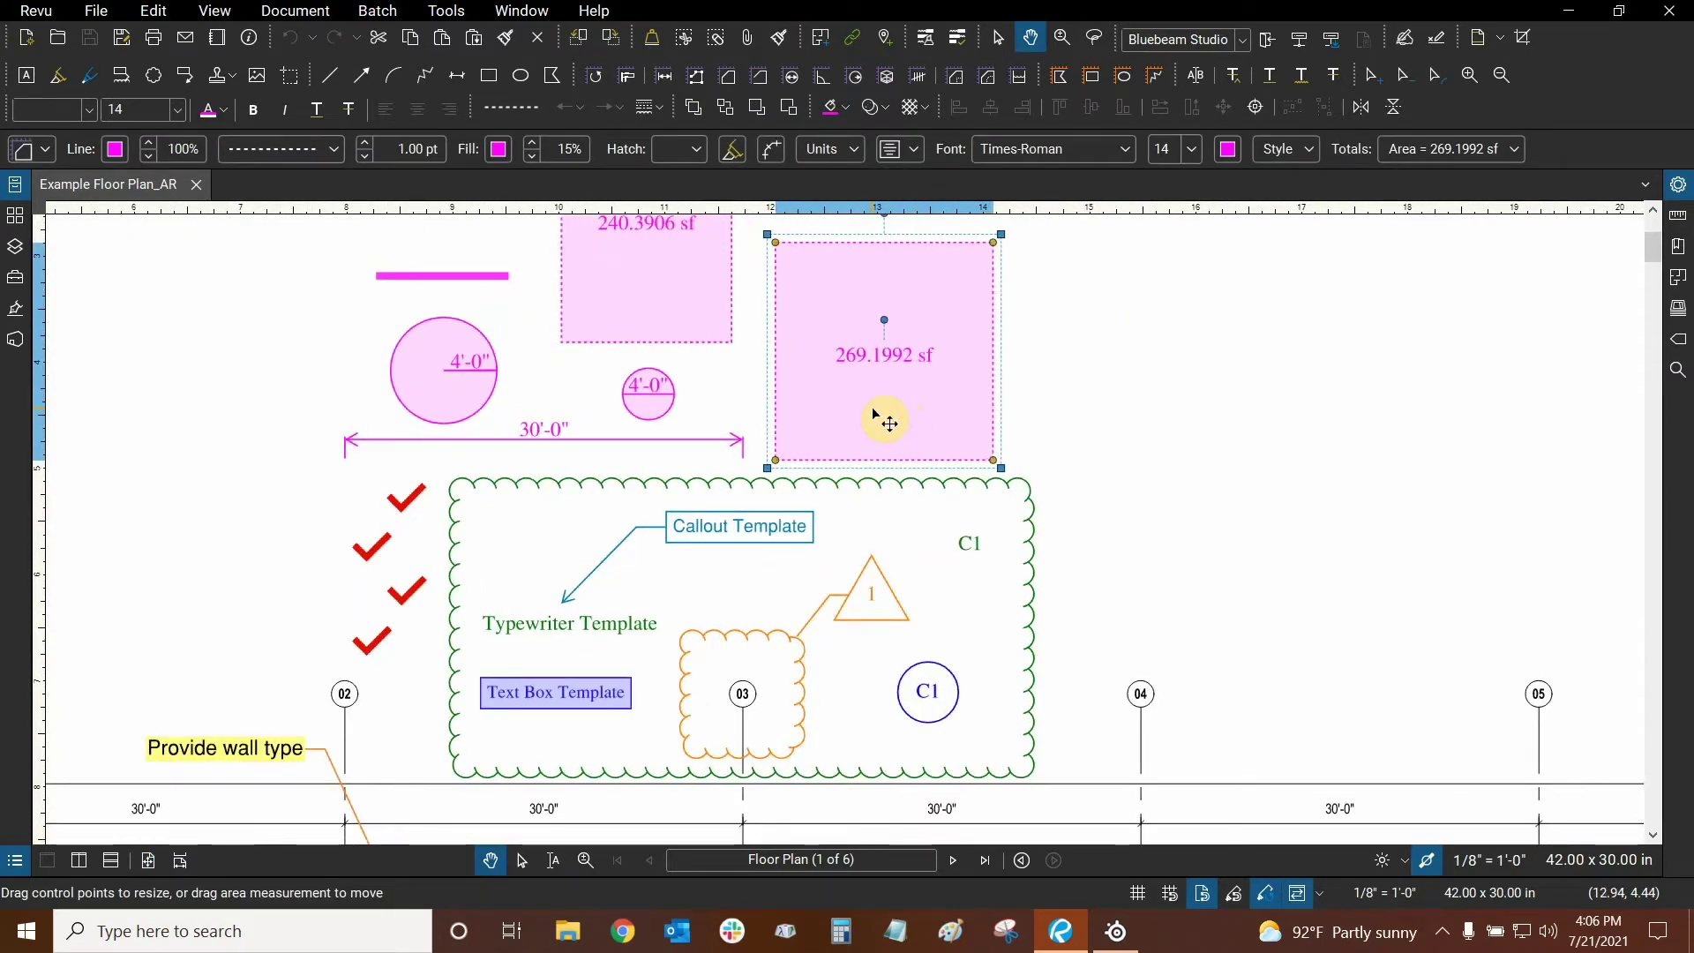
# Attach Bluebeam-Image_Asset-Device_Family-White.png to the markup using Capture > From File.
pyautogui.rightClick(908, 409)
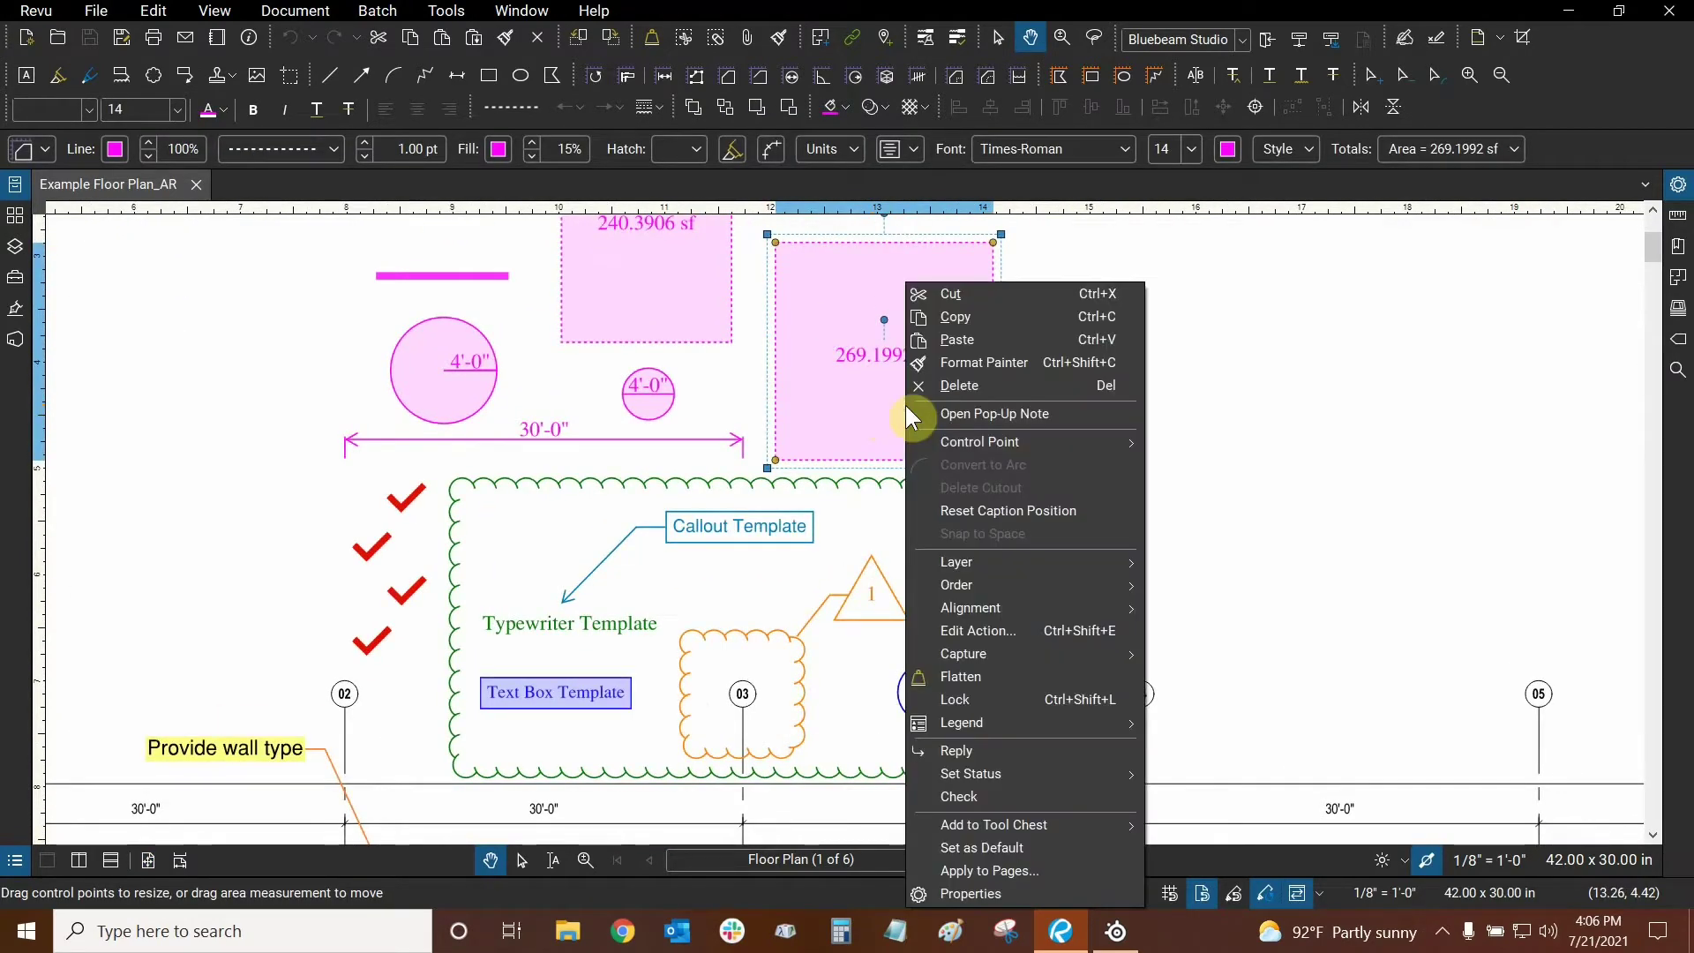
pyautogui.moveTo(987, 653)
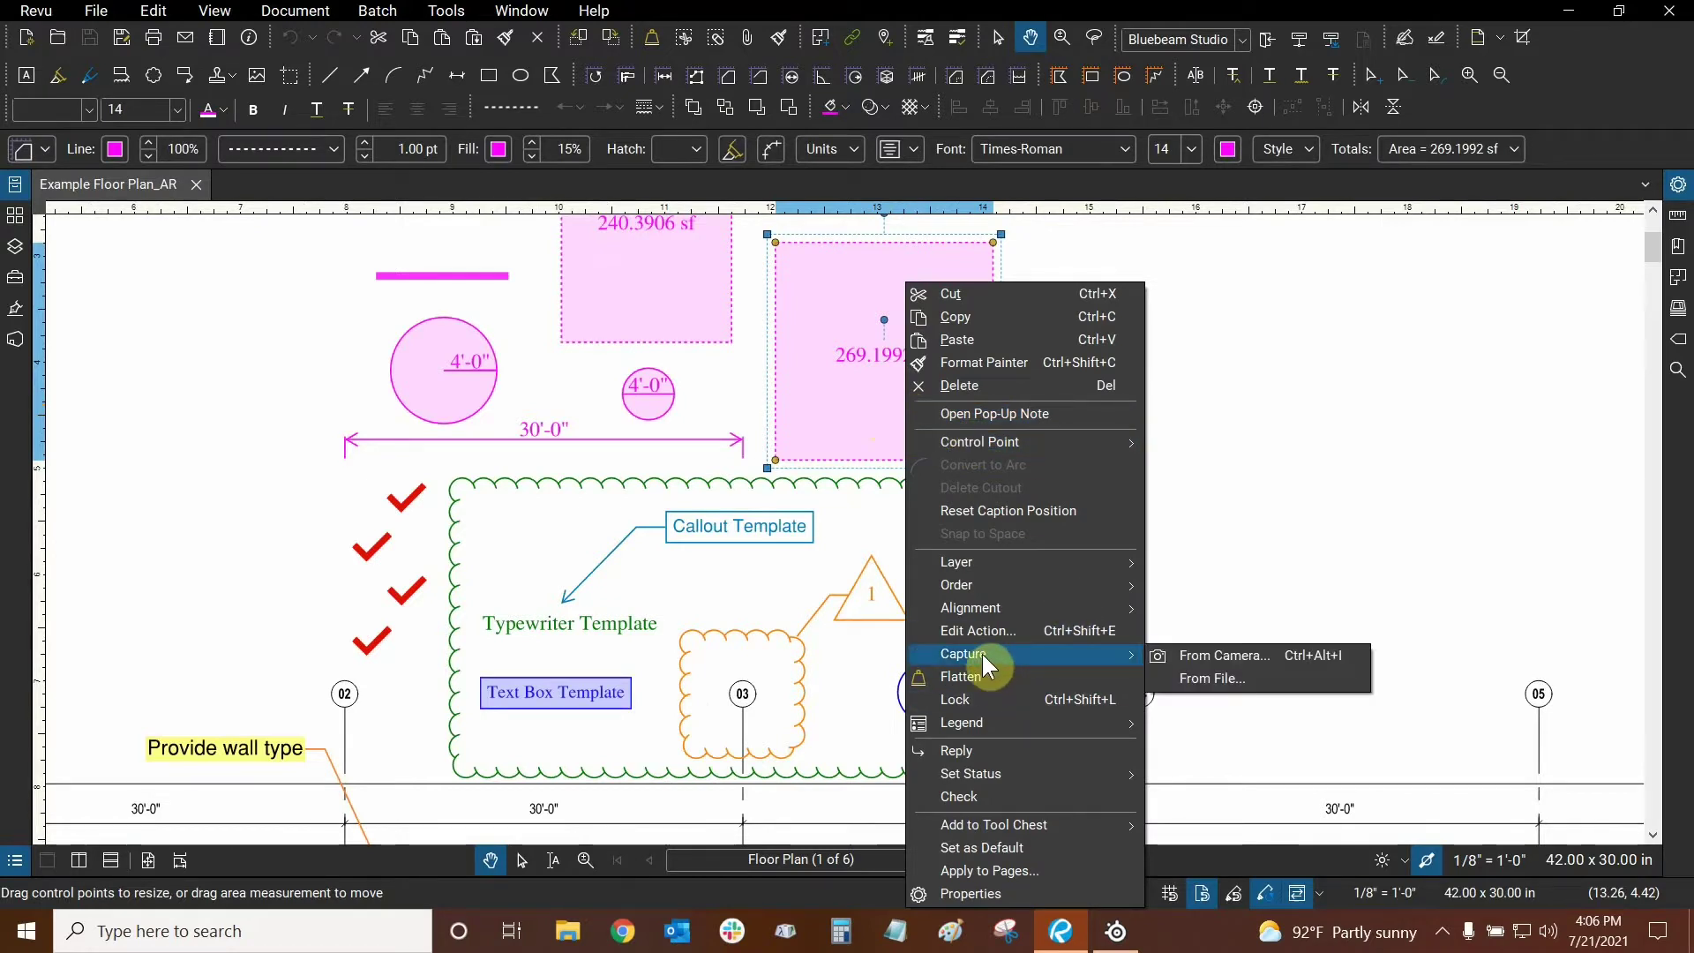
pyautogui.click(1244, 679)
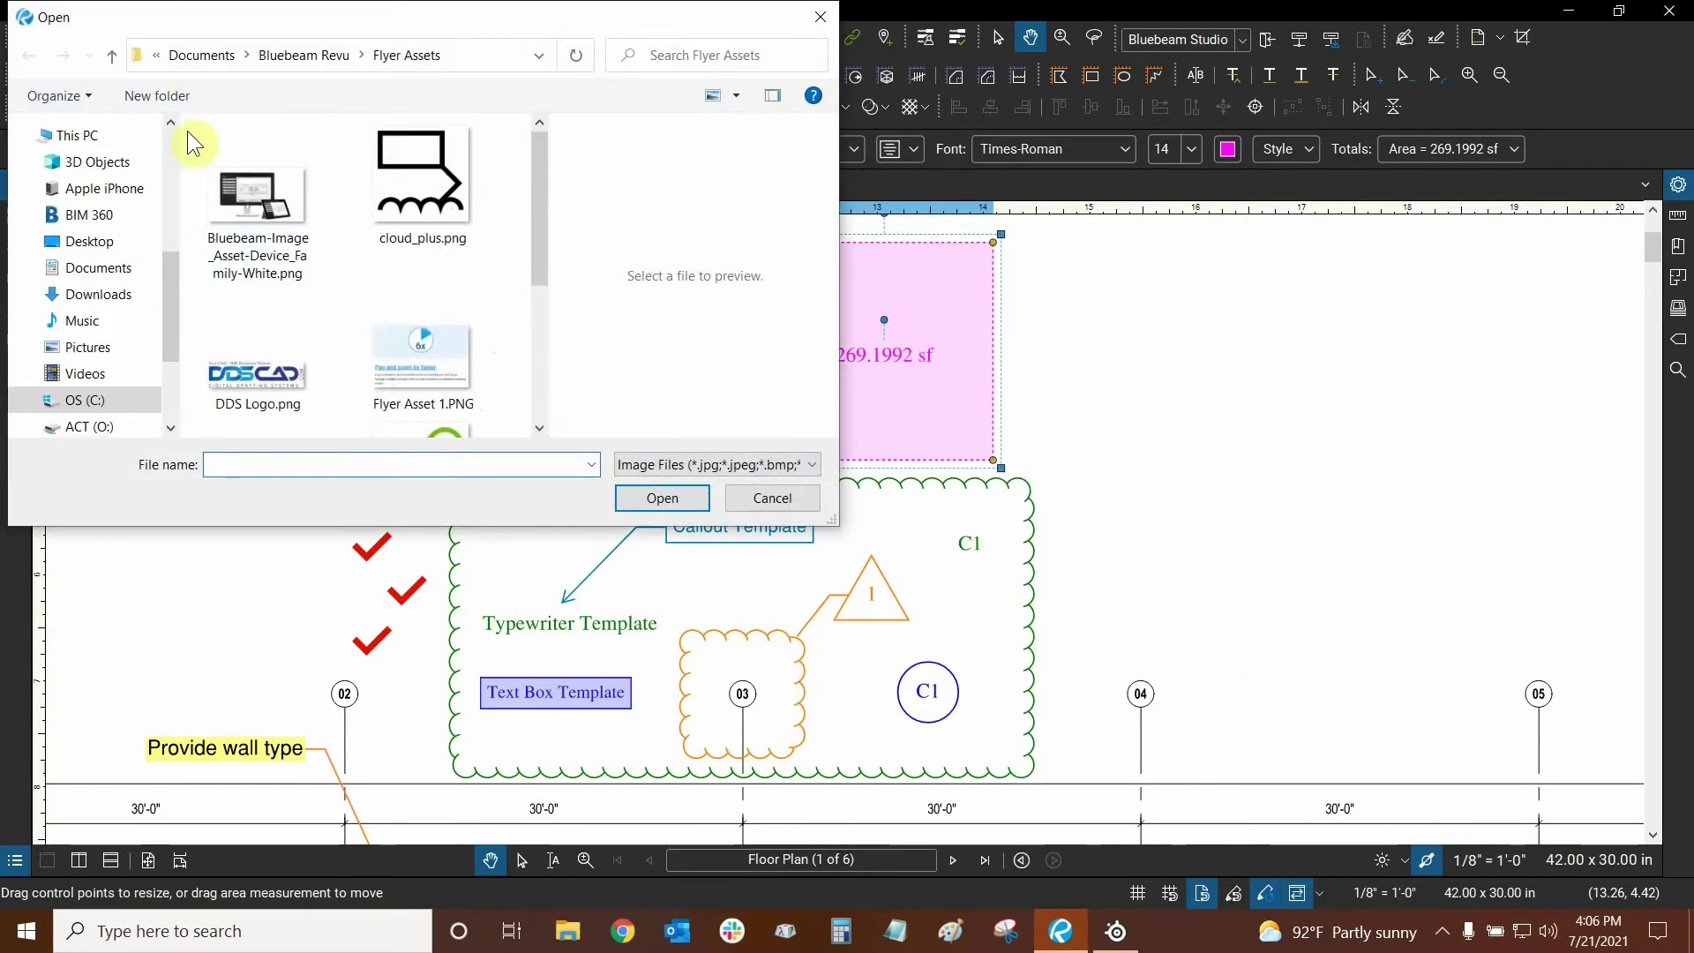
pyautogui.click(239, 204)
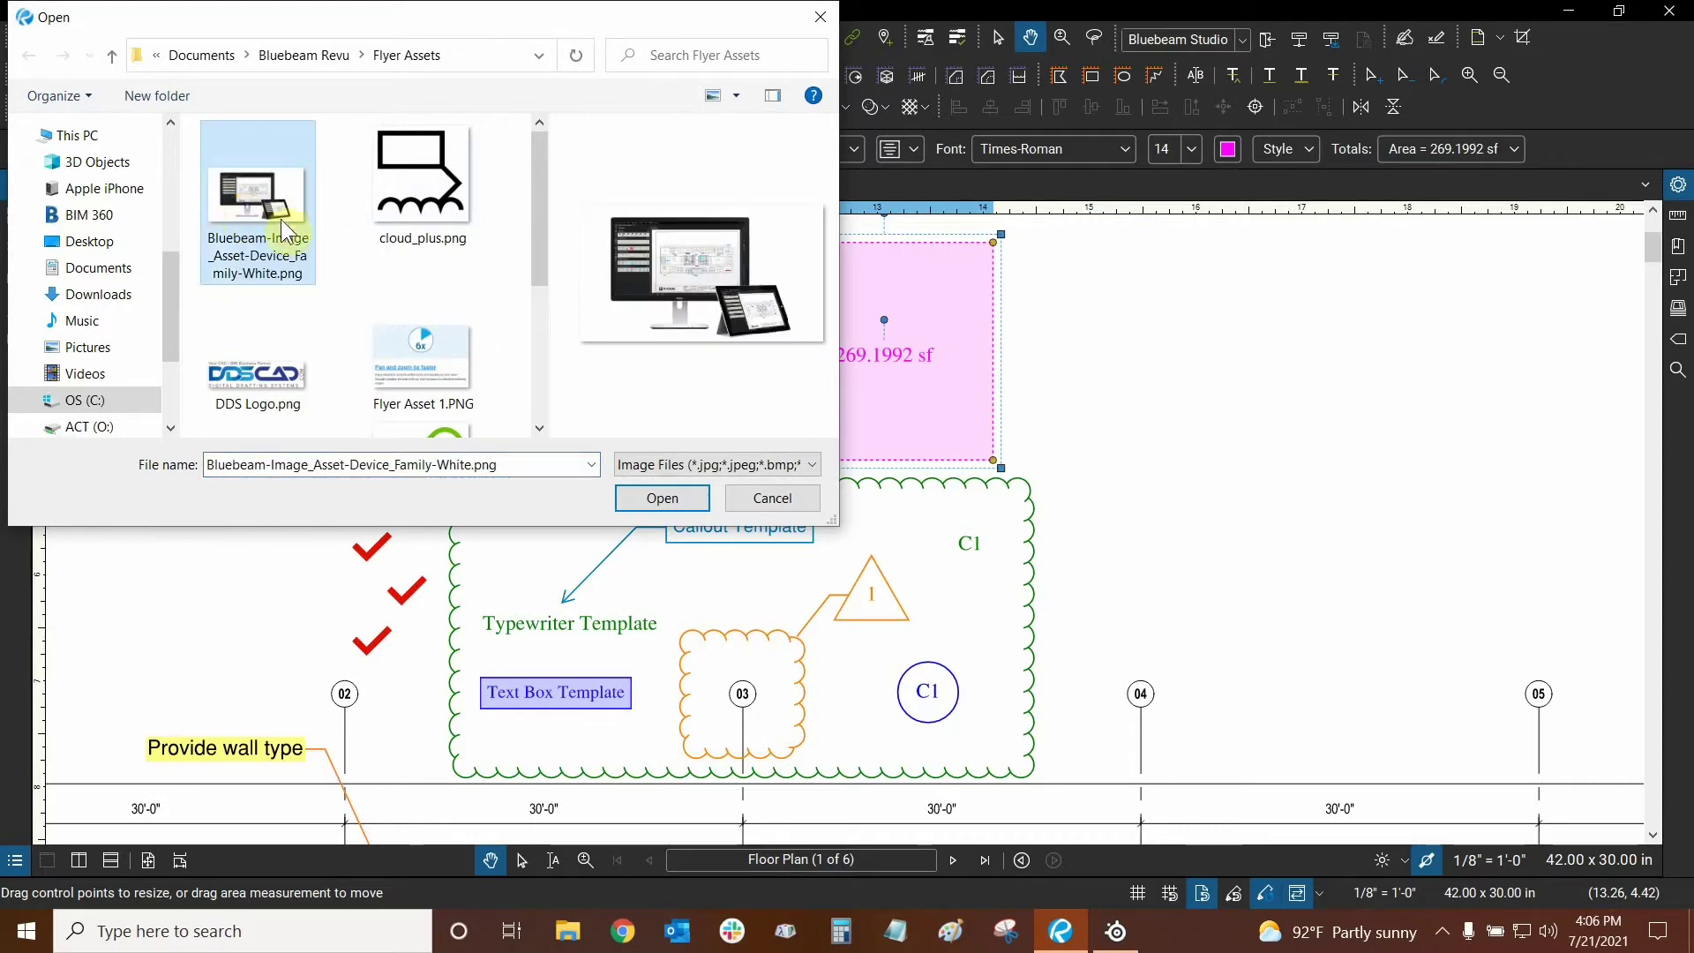
pyautogui.click(687, 501)
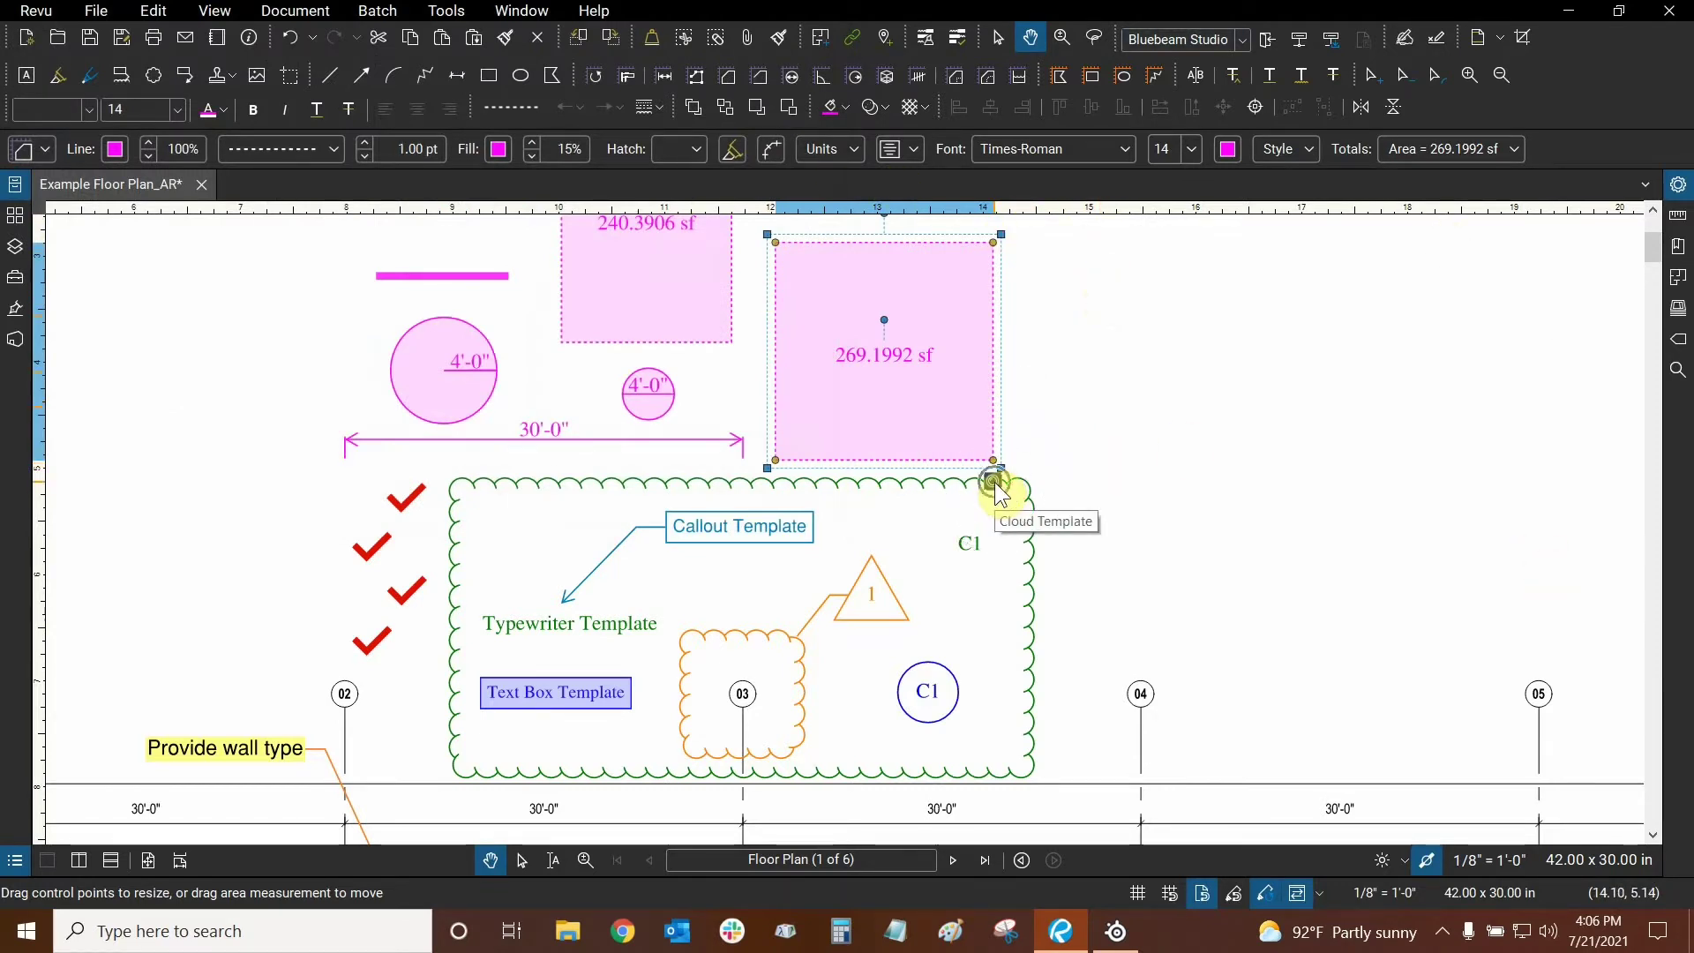
# Zoom to the markup's corner, reselect it and show its attached device image preview.
pyautogui.scroll(-4, 998, 485)
pyautogui.scroll(-5, 1075, 443)
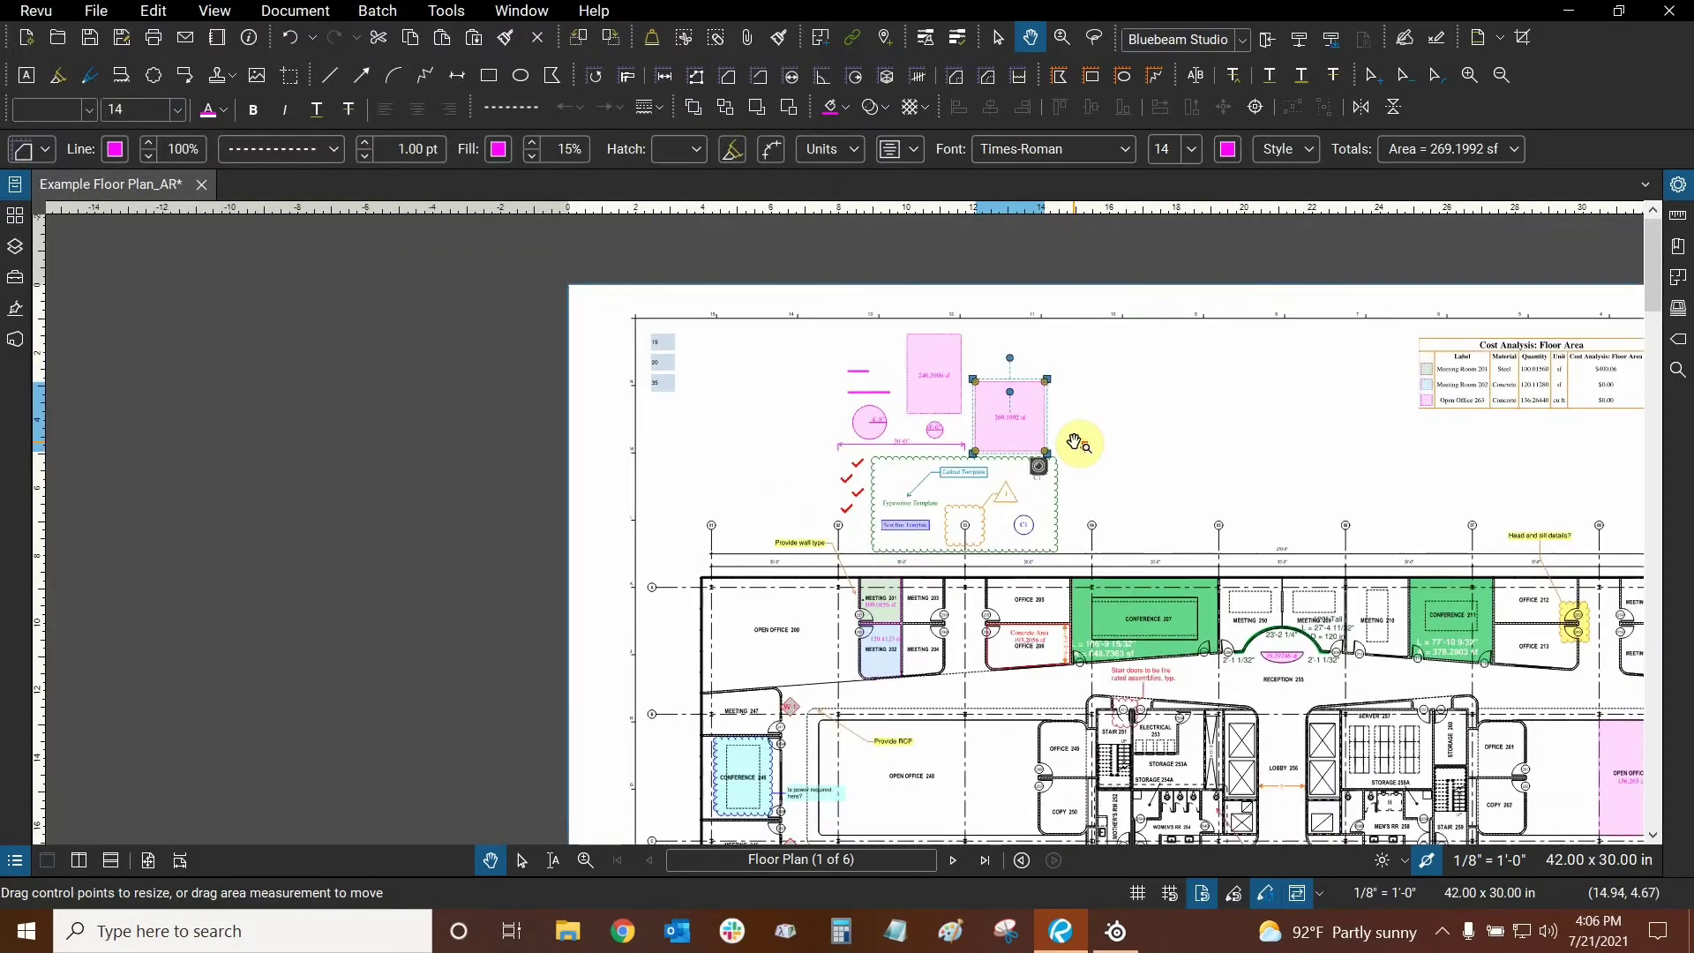
pyautogui.scroll(10, 1059, 470)
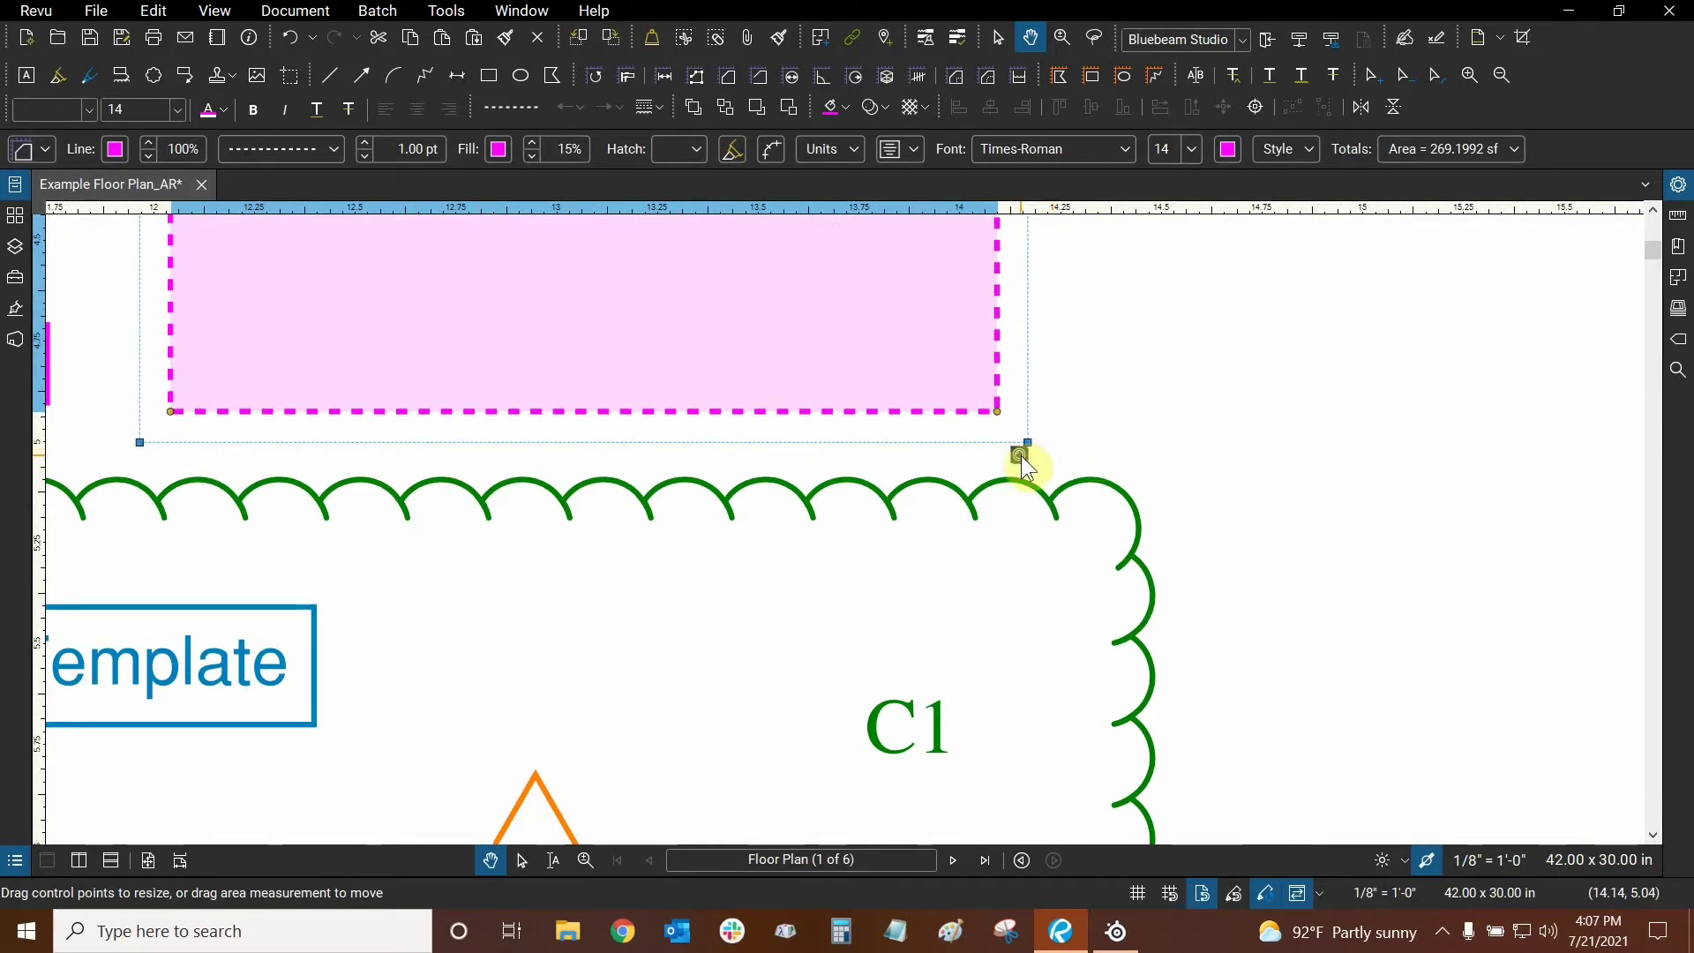
pyautogui.click(1159, 435)
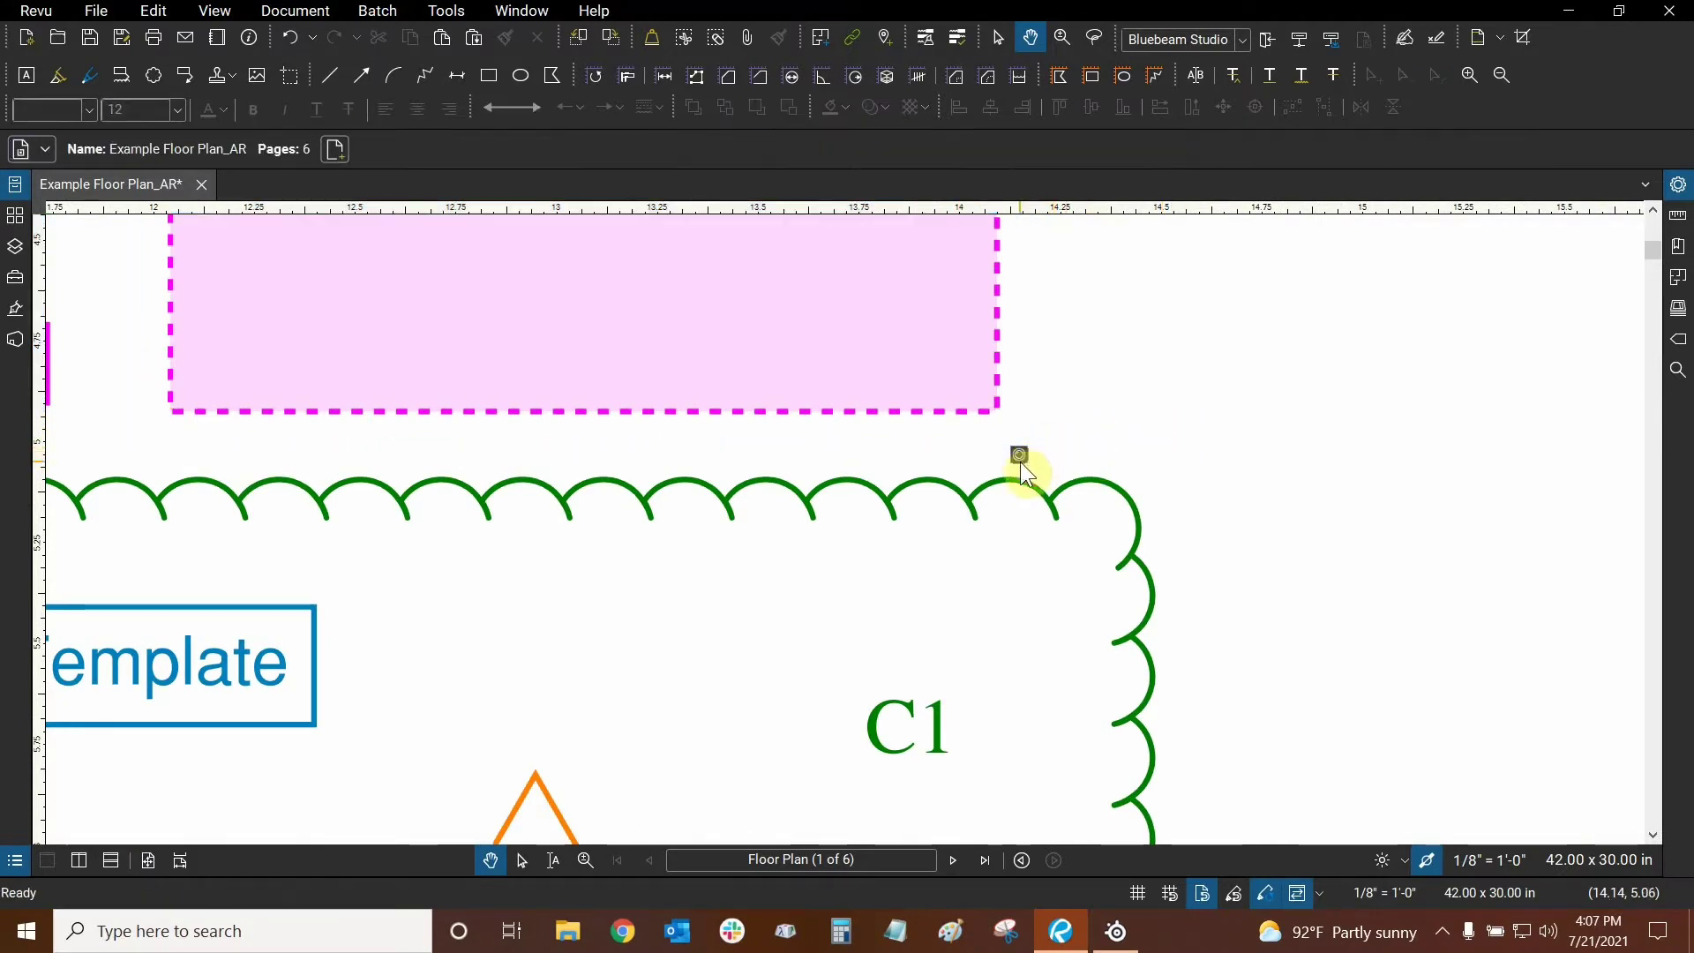
pyautogui.click(964, 386)
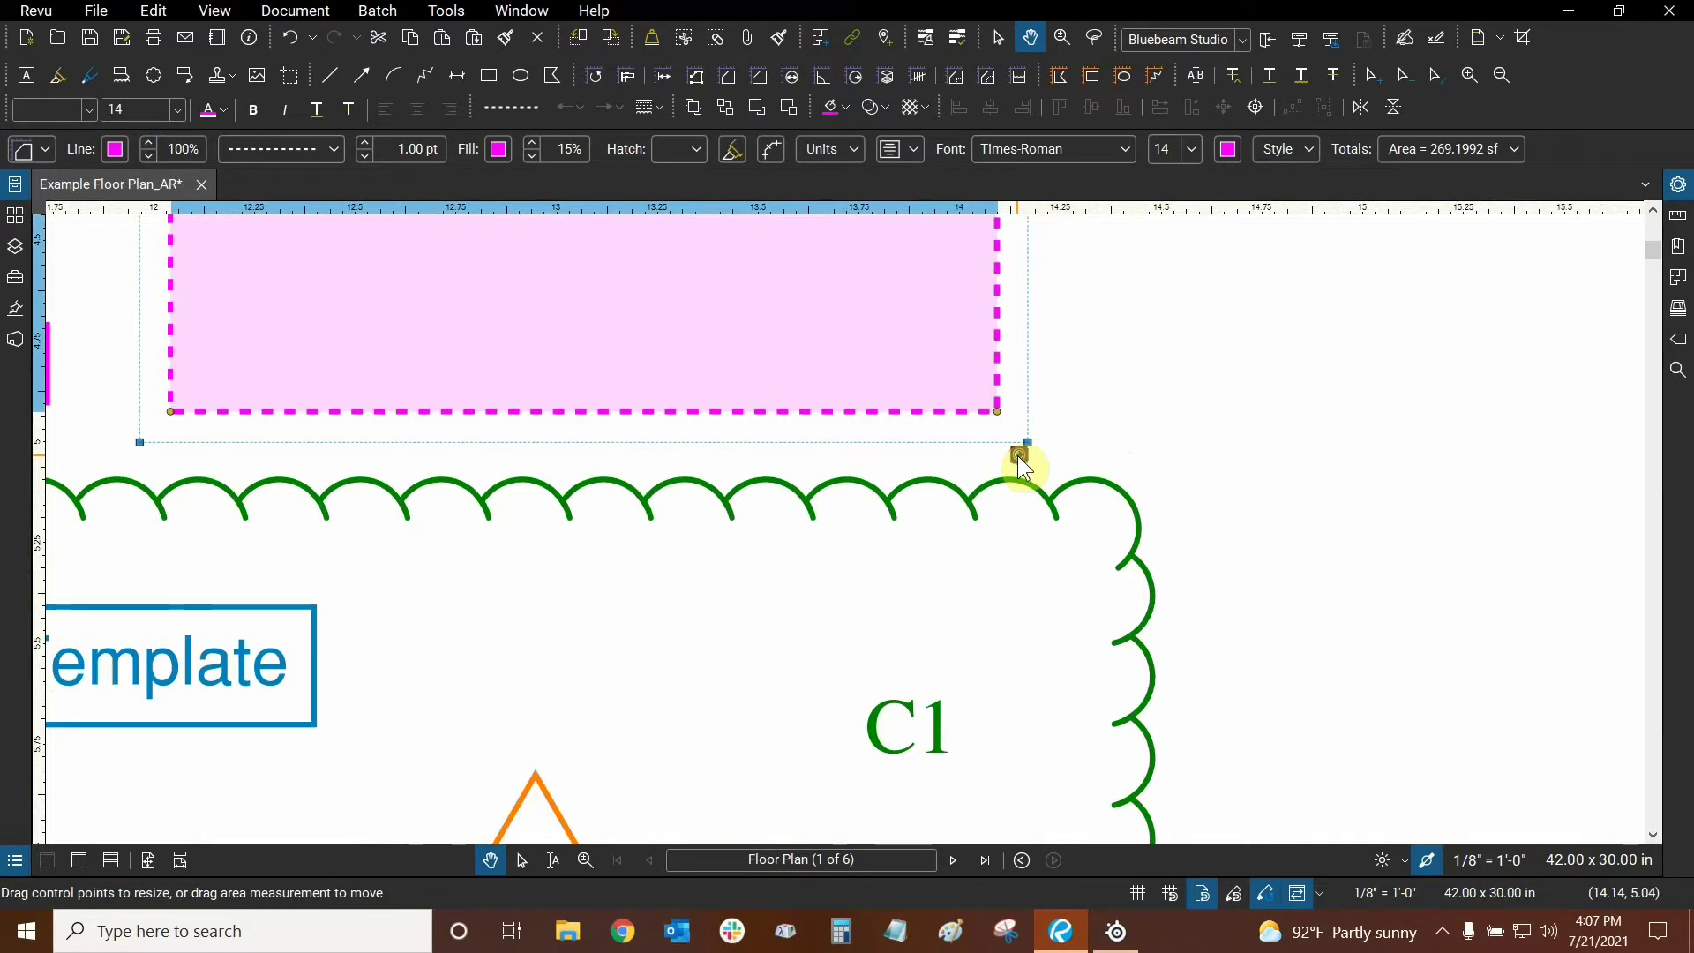
pyautogui.moveTo(1019, 456)
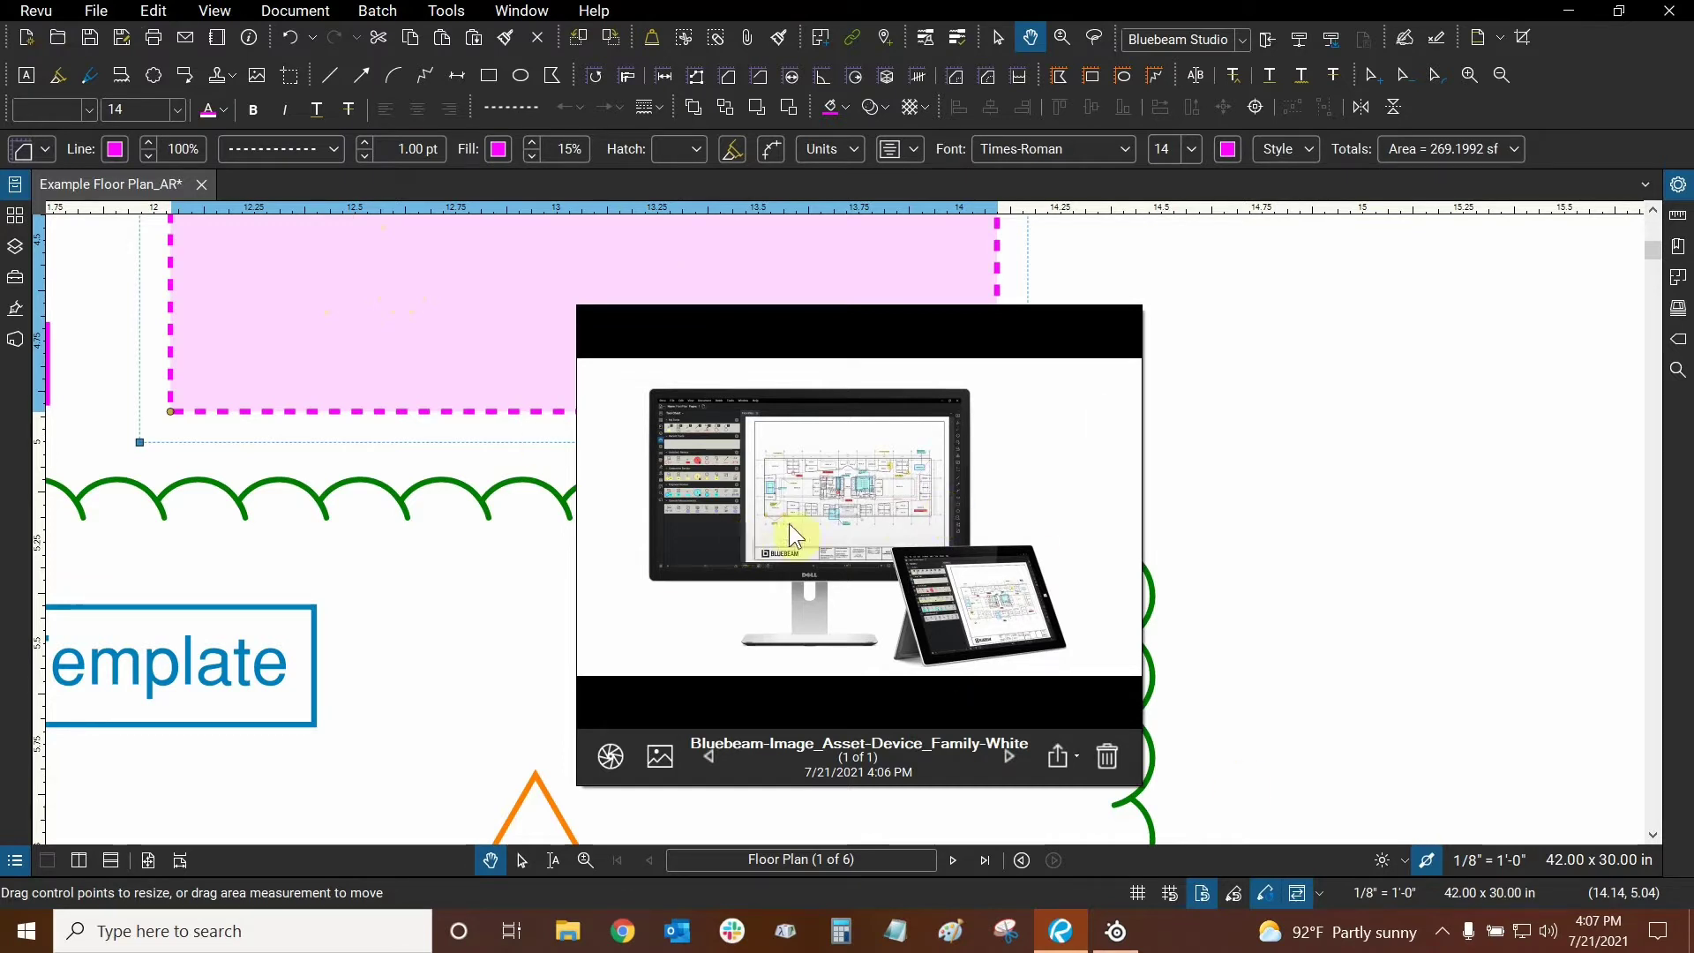
pyautogui.click(1063, 757)
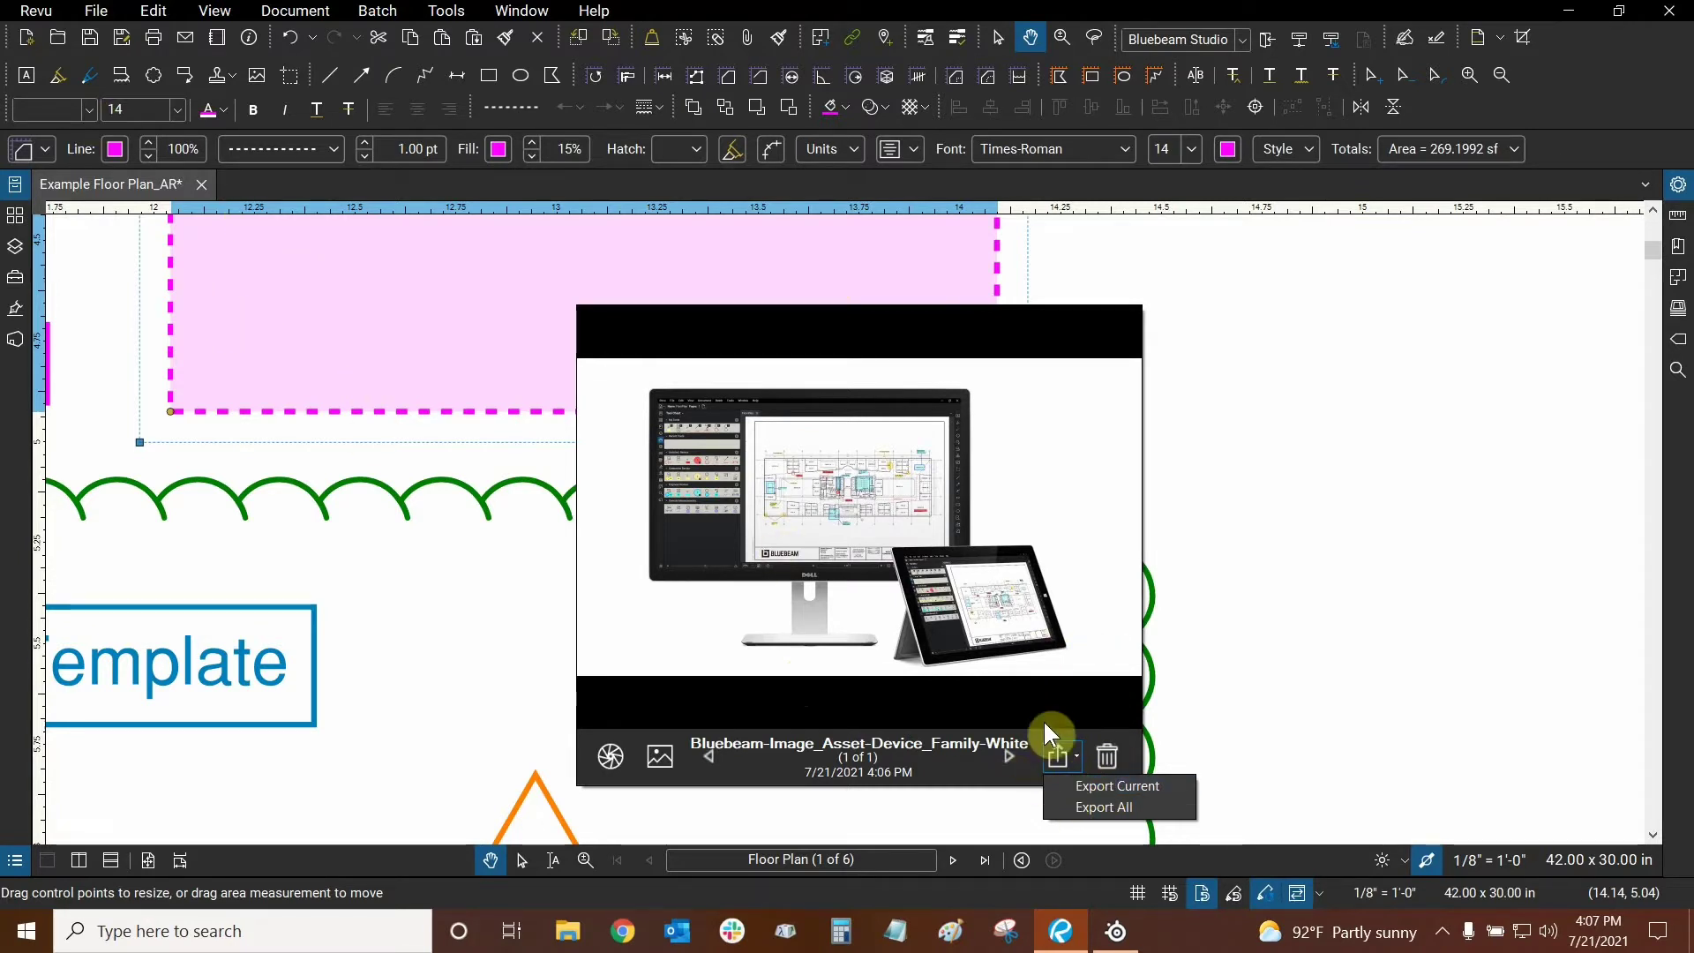
pyautogui.click(1017, 708)
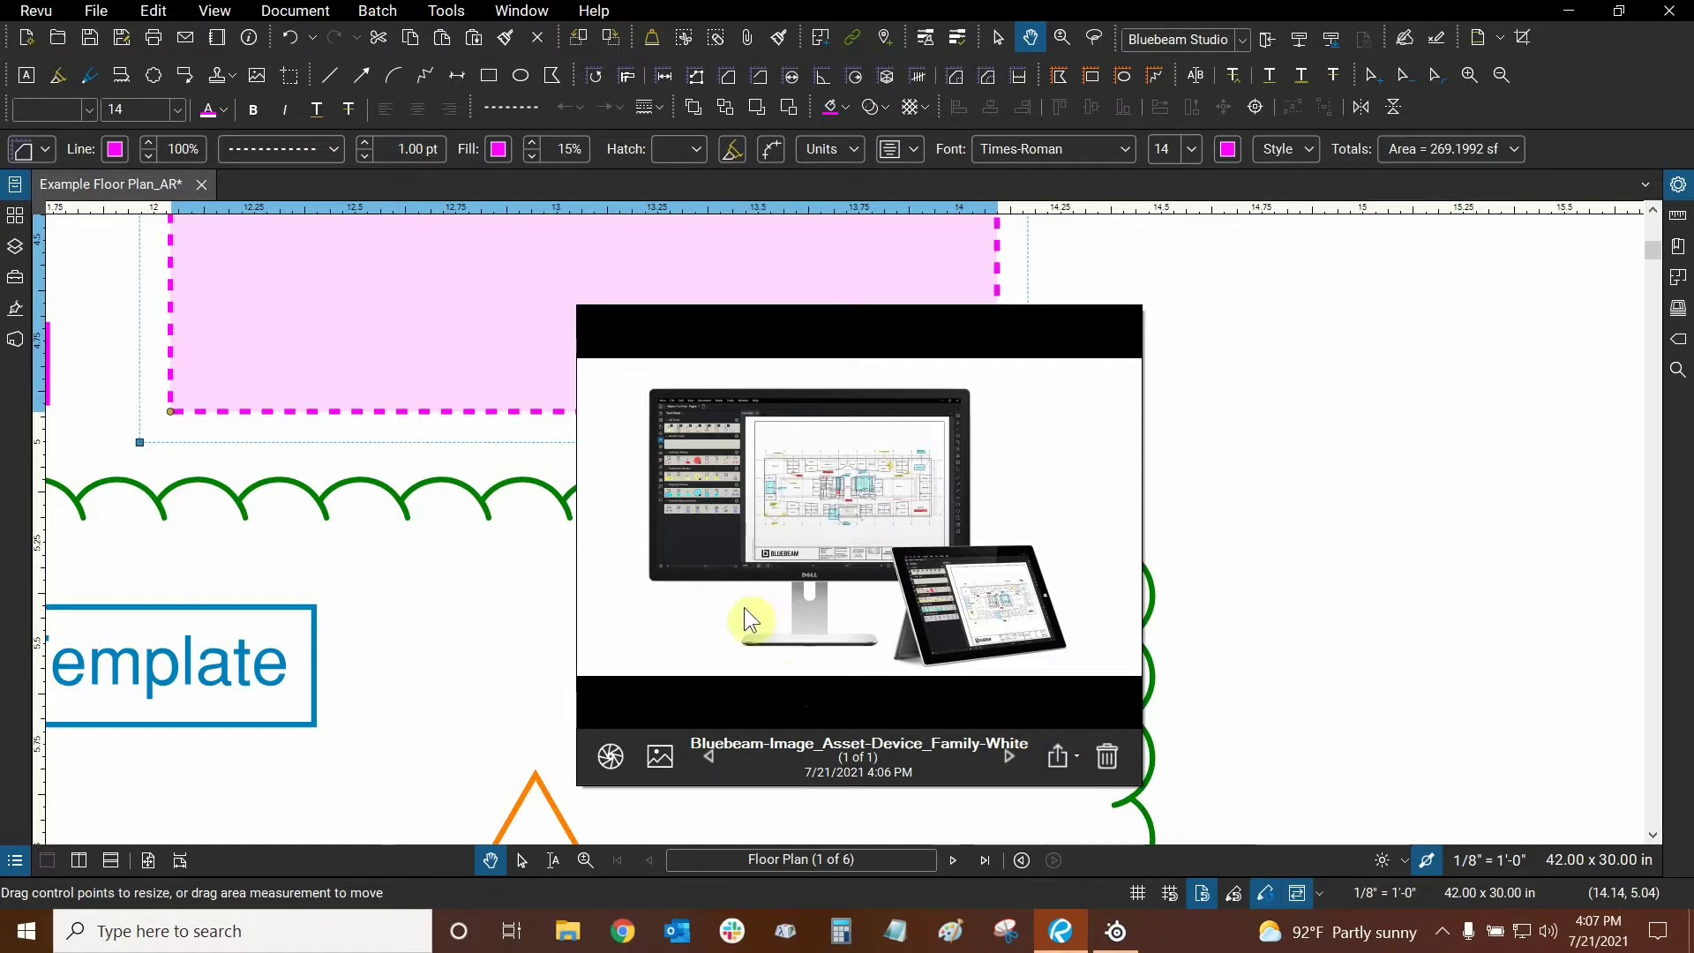
pyautogui.click(1008, 757)
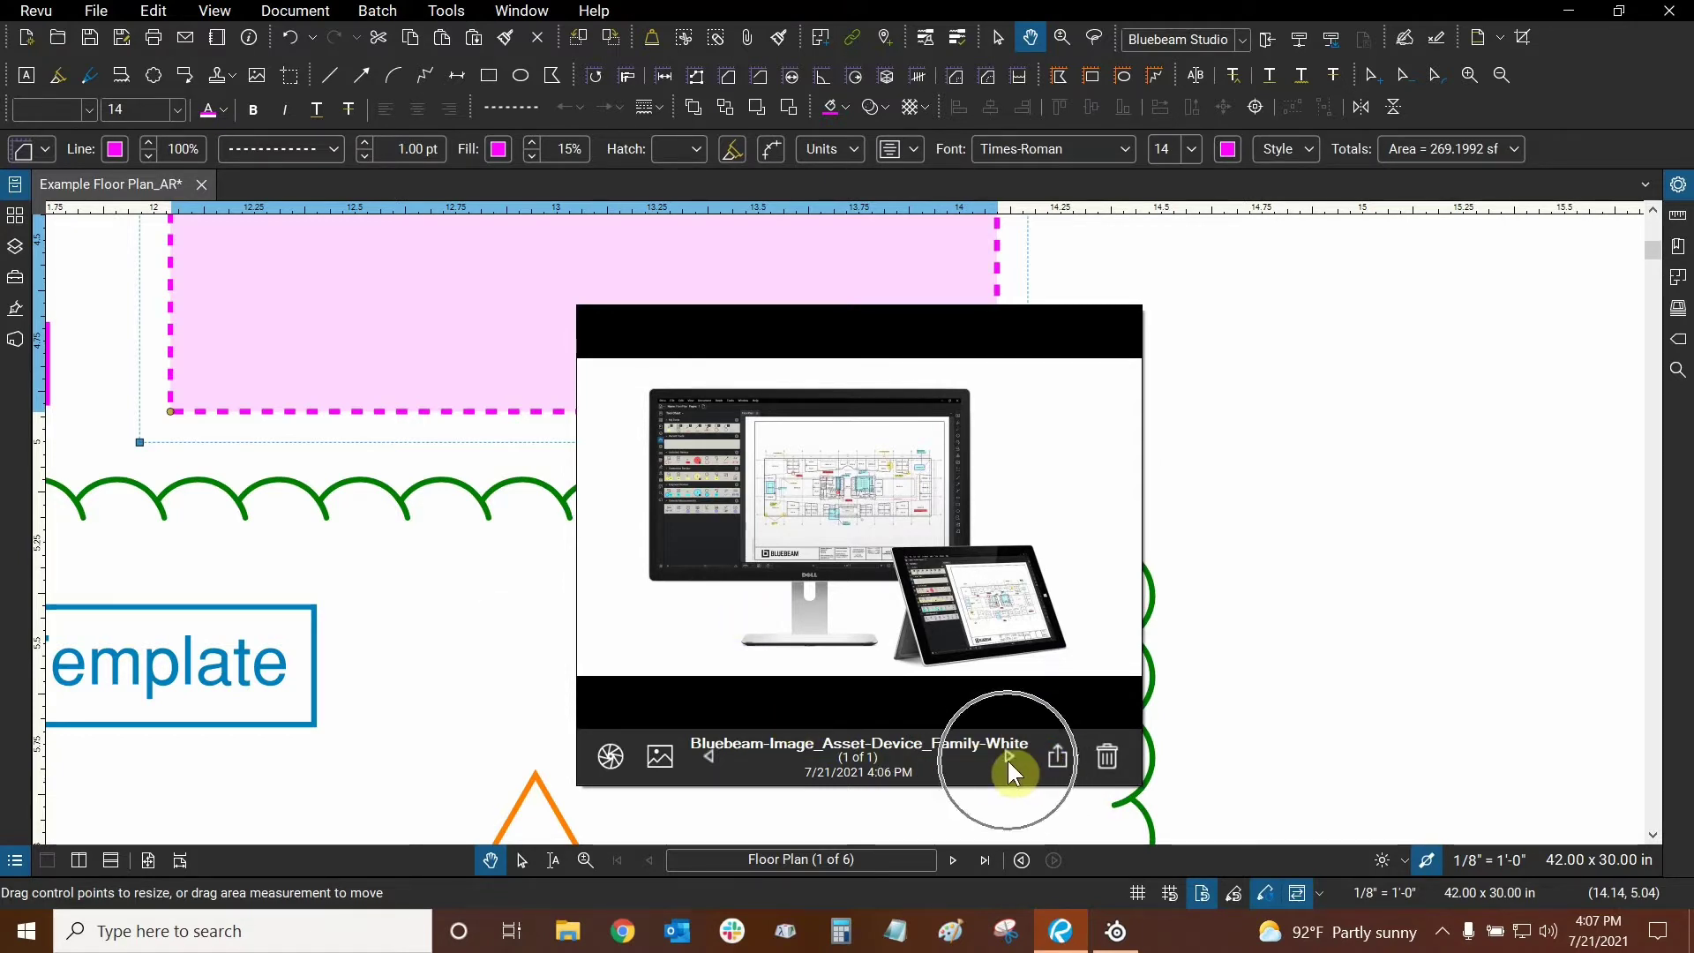
pyautogui.click(708, 756)
pyautogui.click(861, 766)
pyautogui.click(862, 766)
pyautogui.click(862, 767)
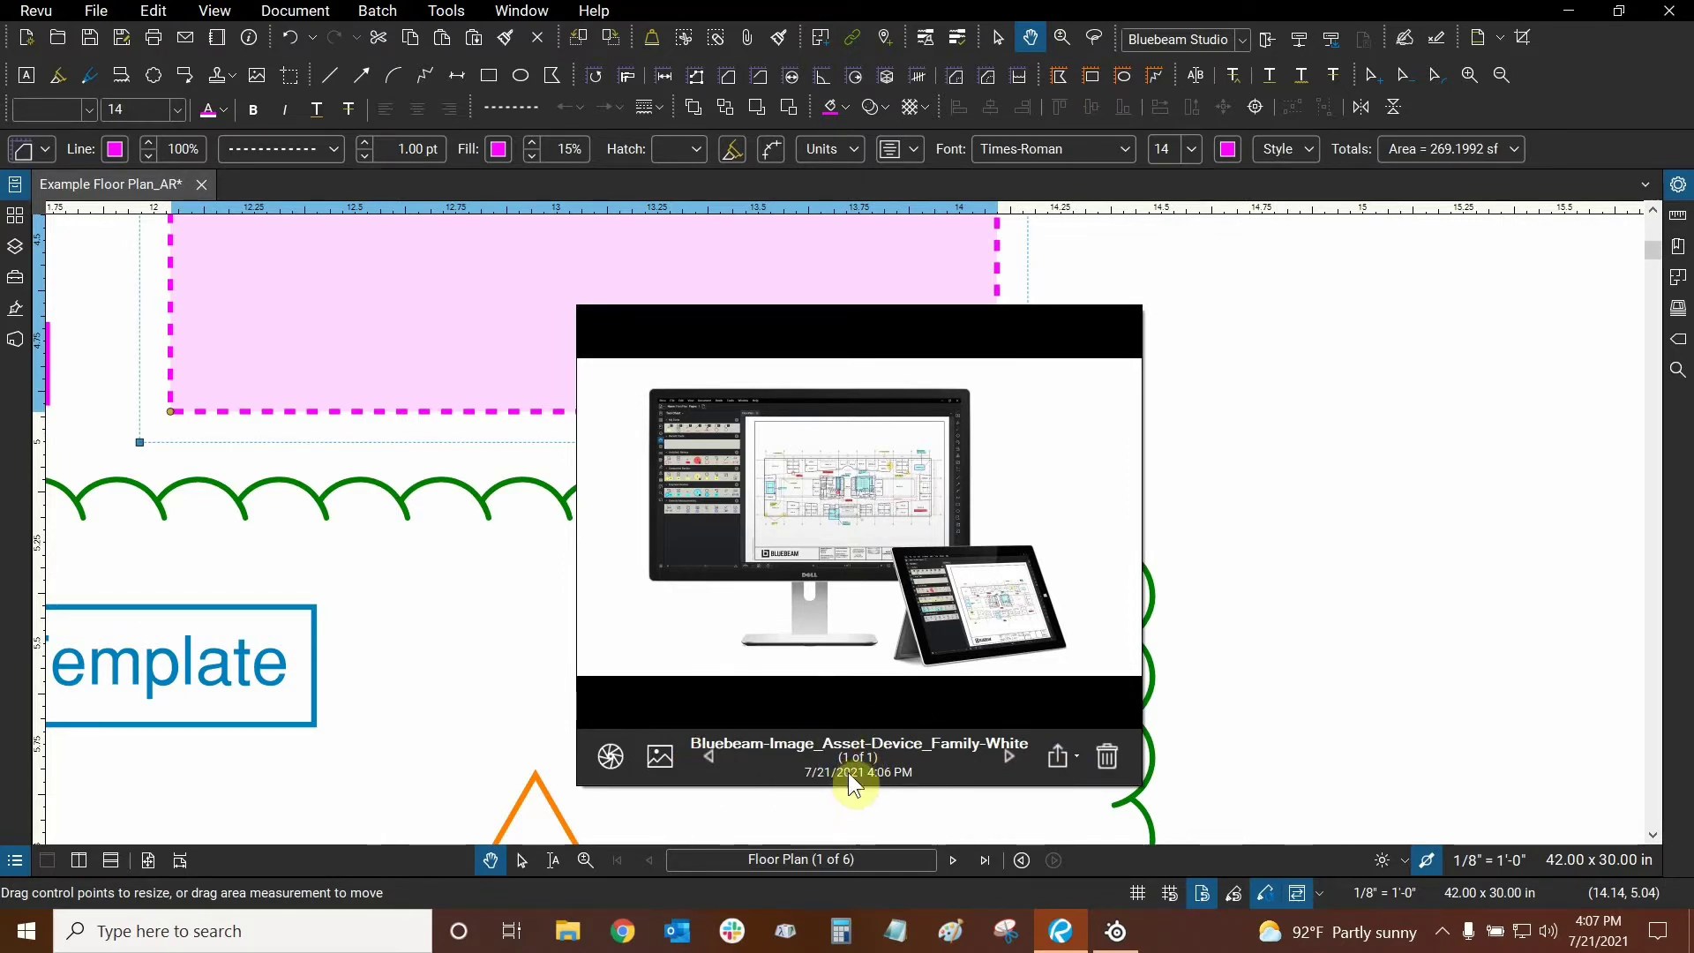
# Attach DDS Logo.png to the markup as a second image capture.
pyautogui.click(661, 755)
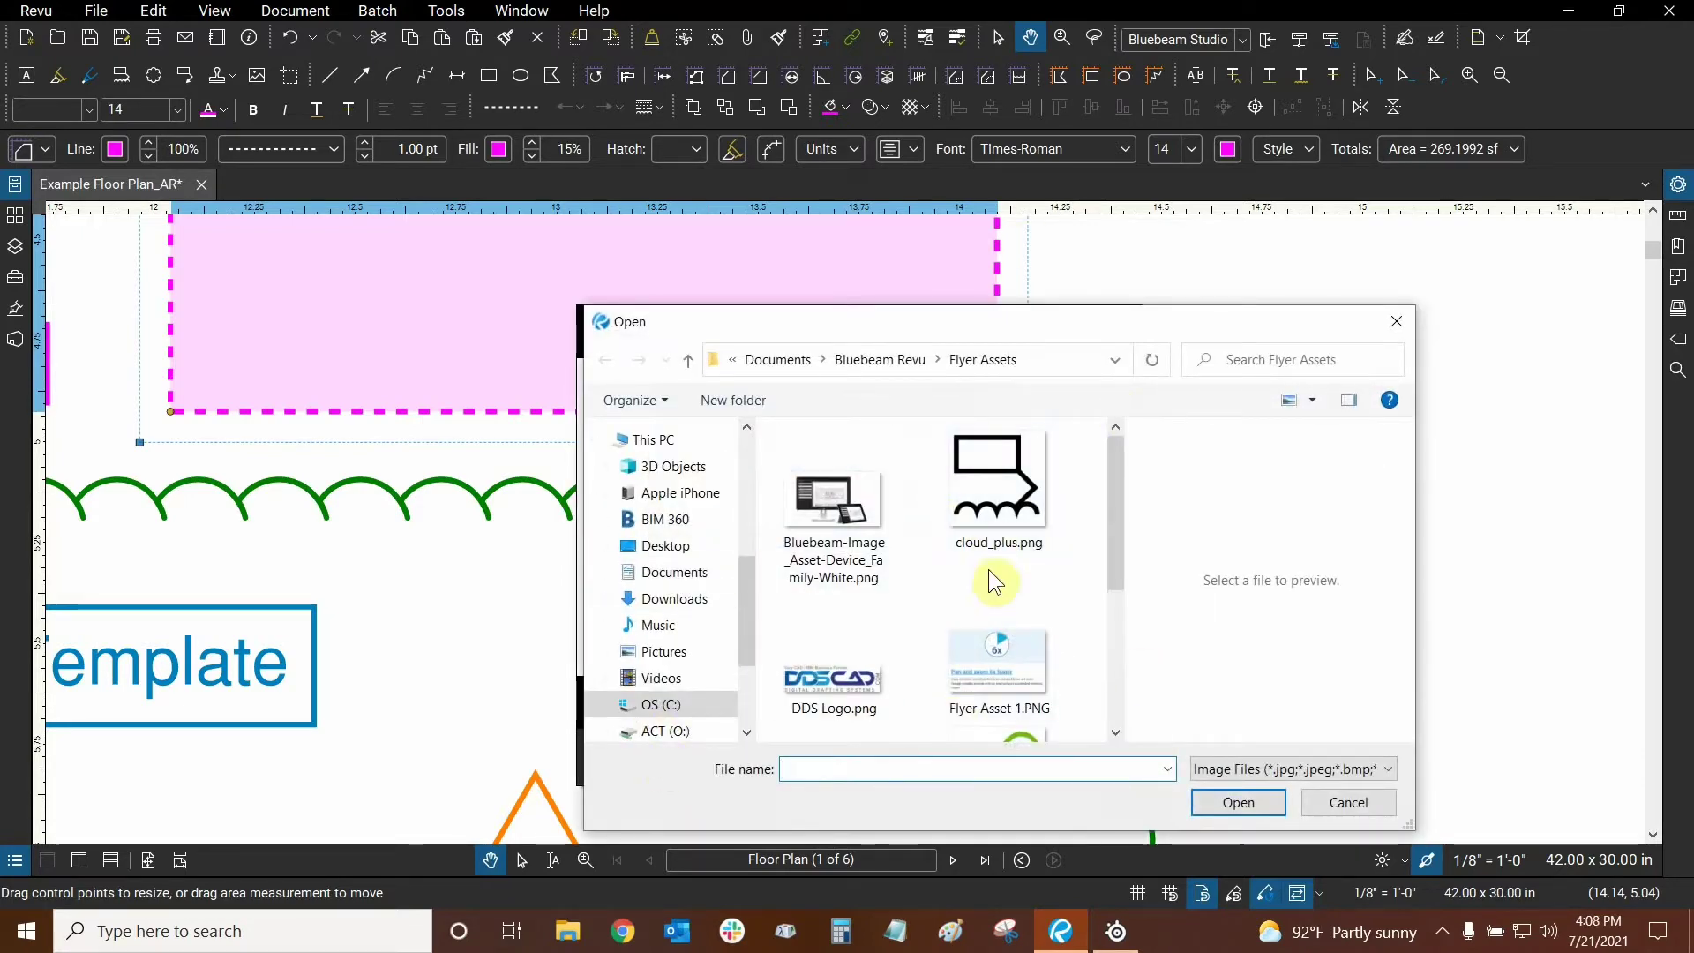
pyautogui.click(824, 686)
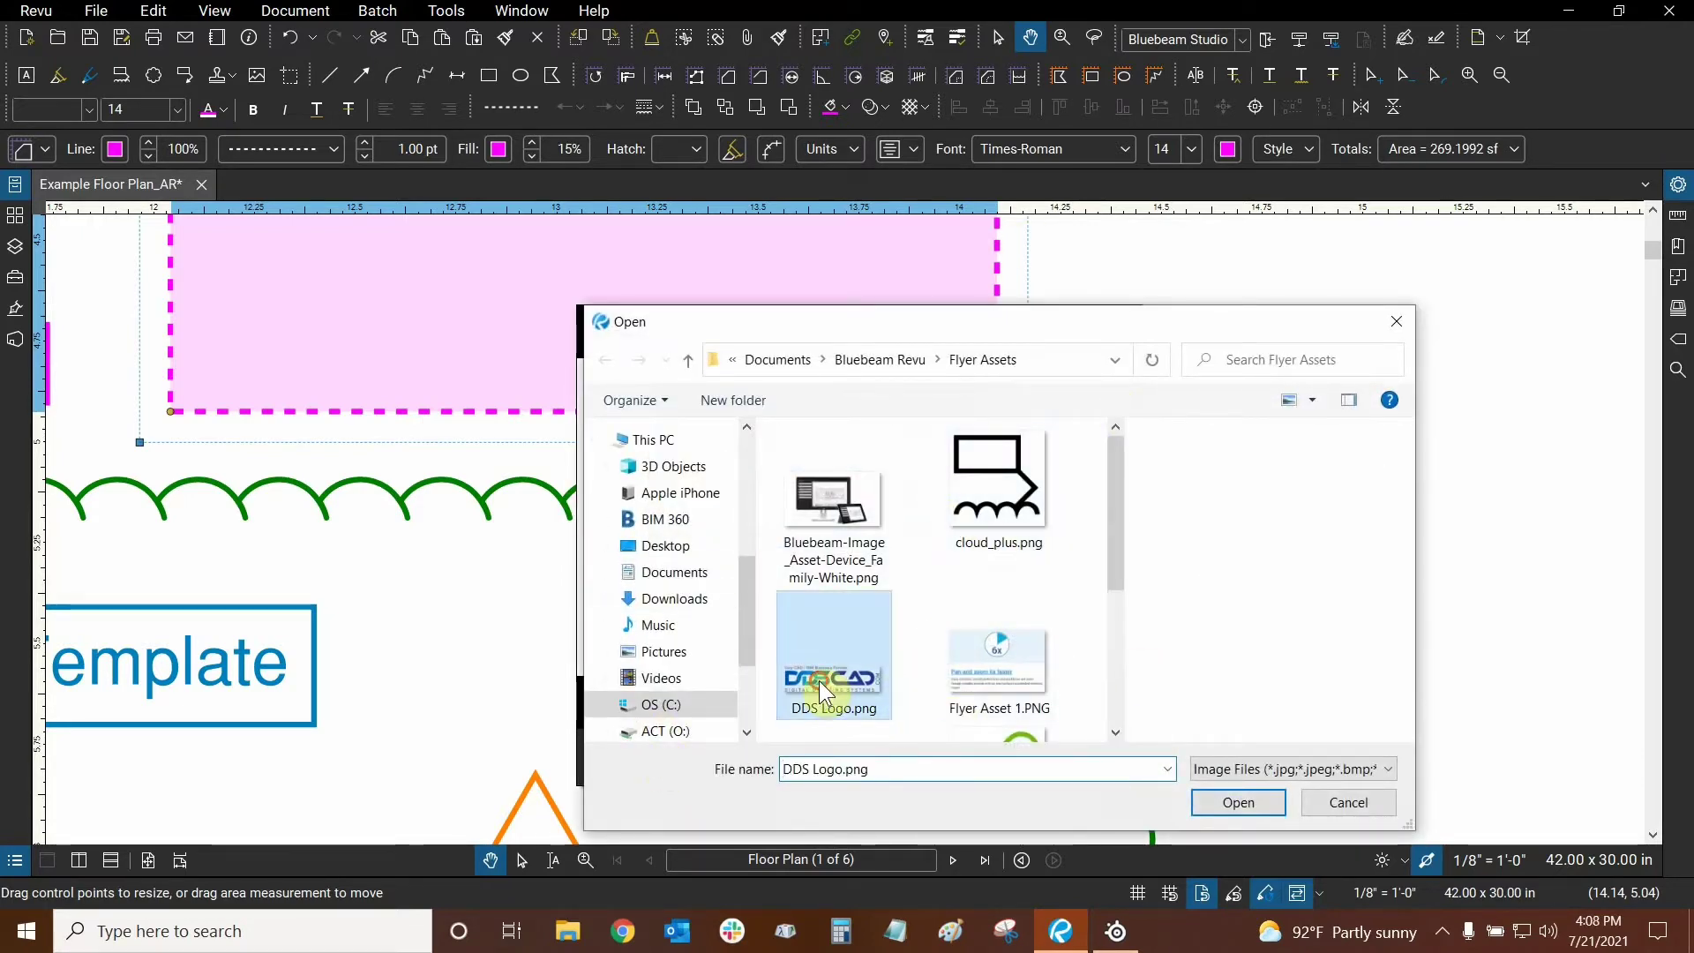
pyautogui.click(1271, 808)
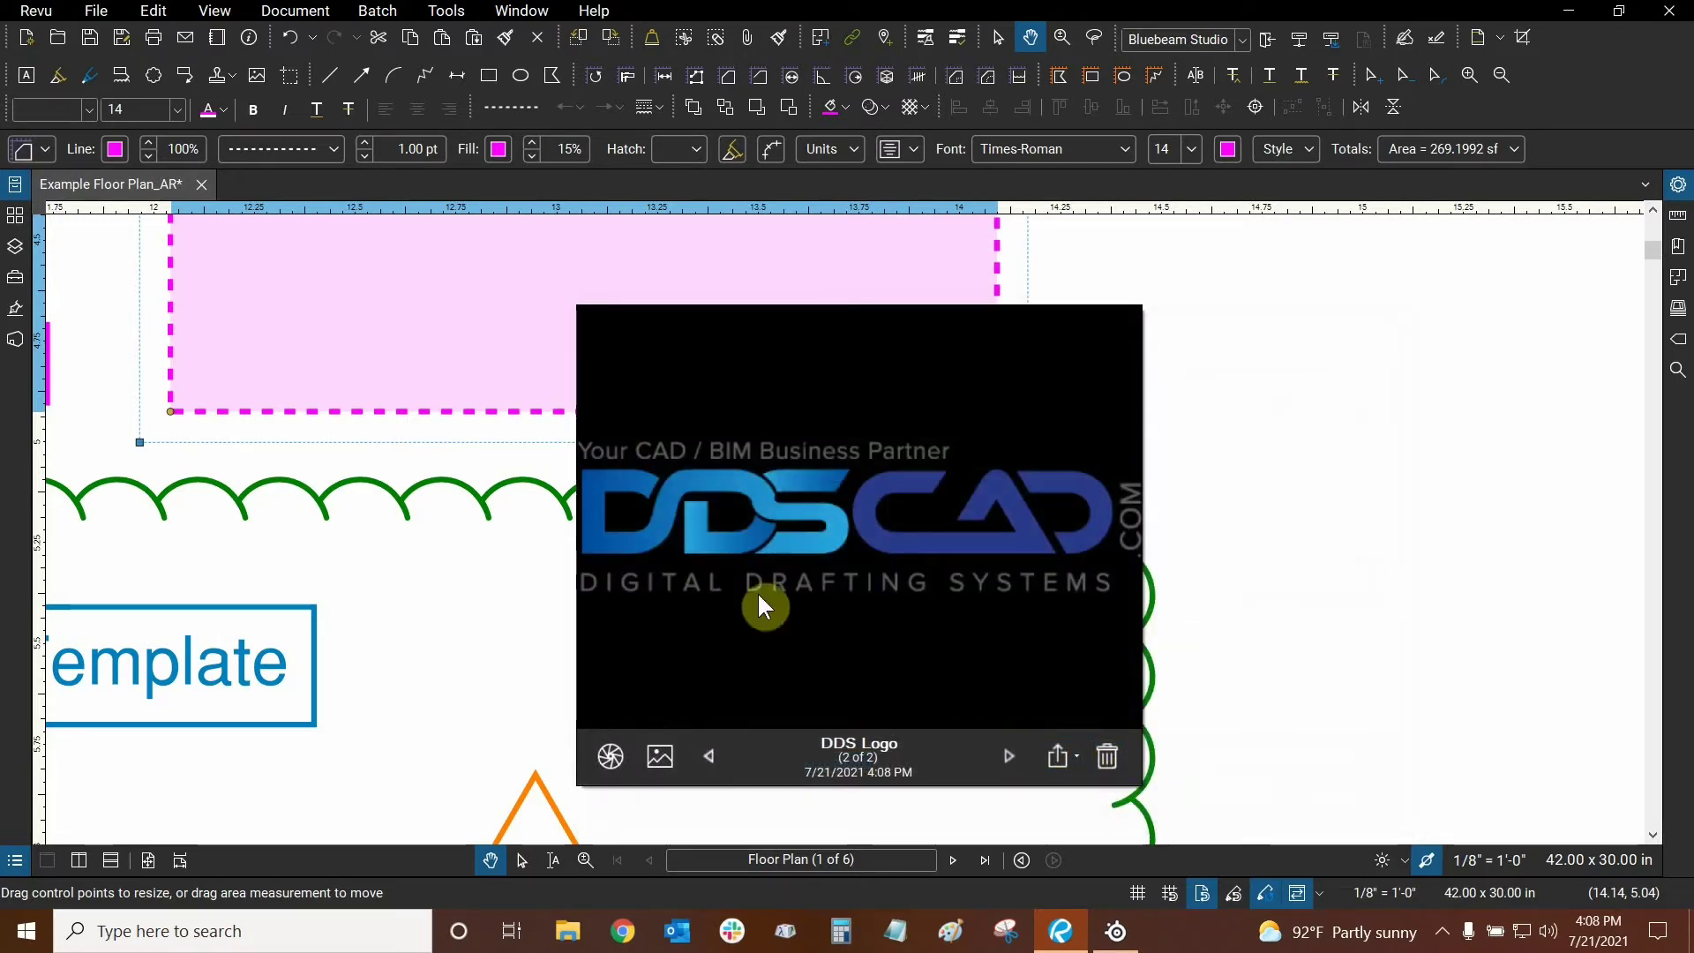
# Step between the two captures, ending back on the device image (1 of 2).
pyautogui.click(710, 759)
pyautogui.click(1010, 757)
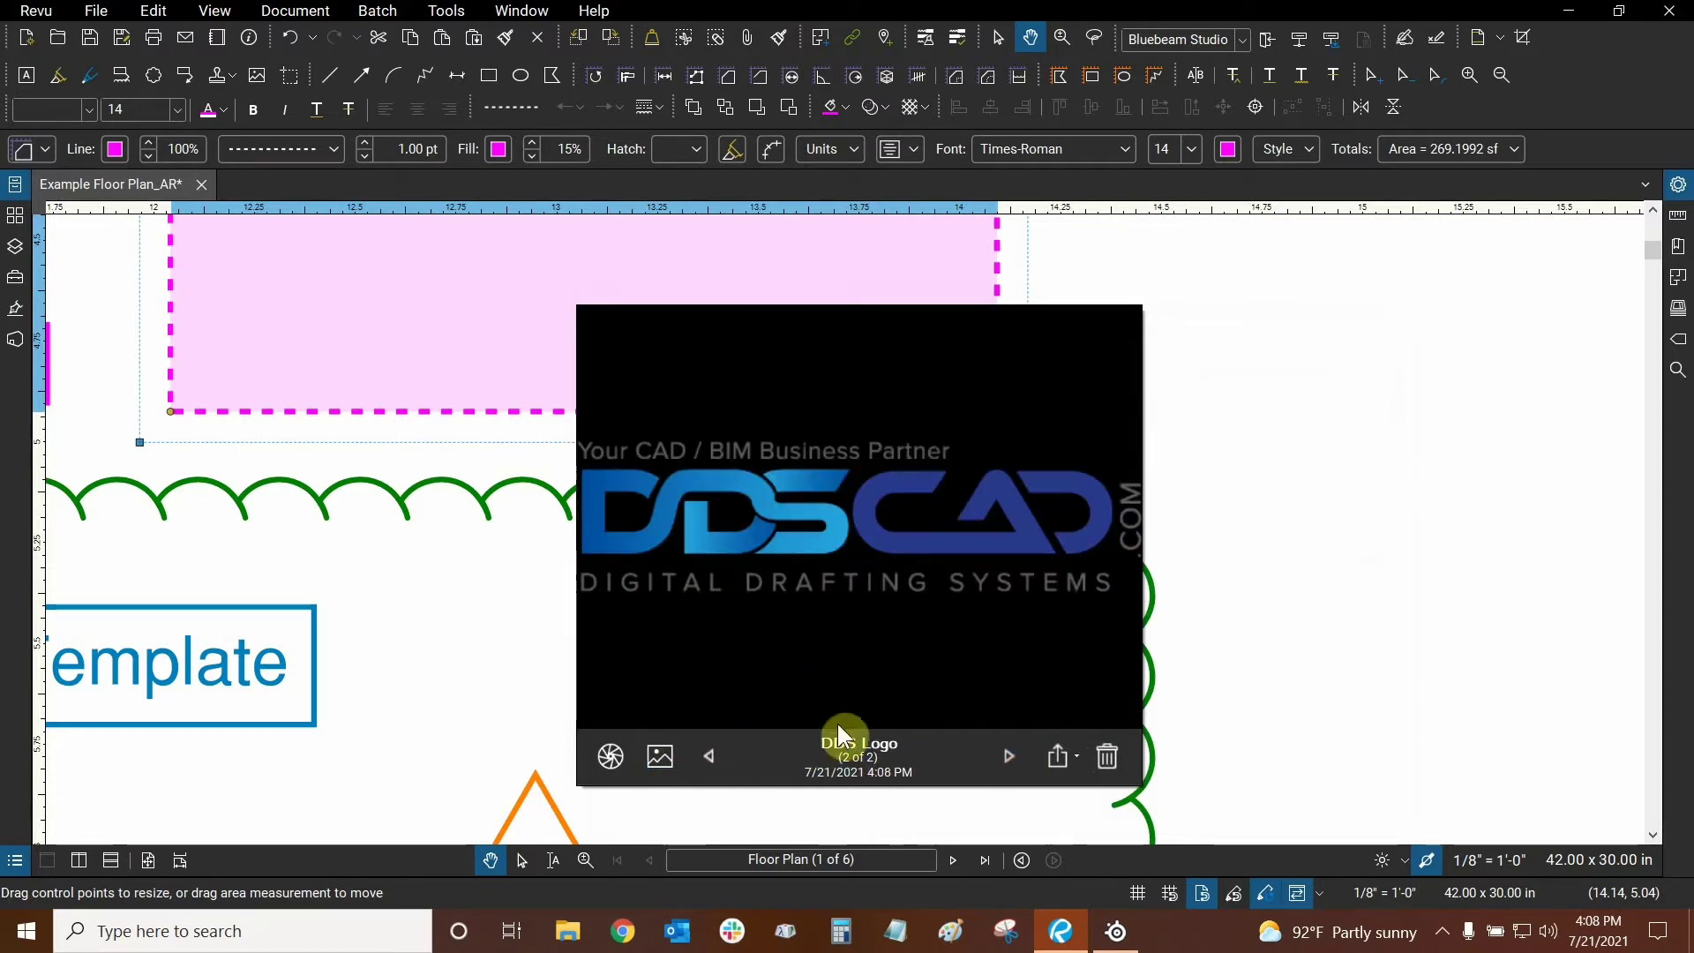
pyautogui.click(708, 756)
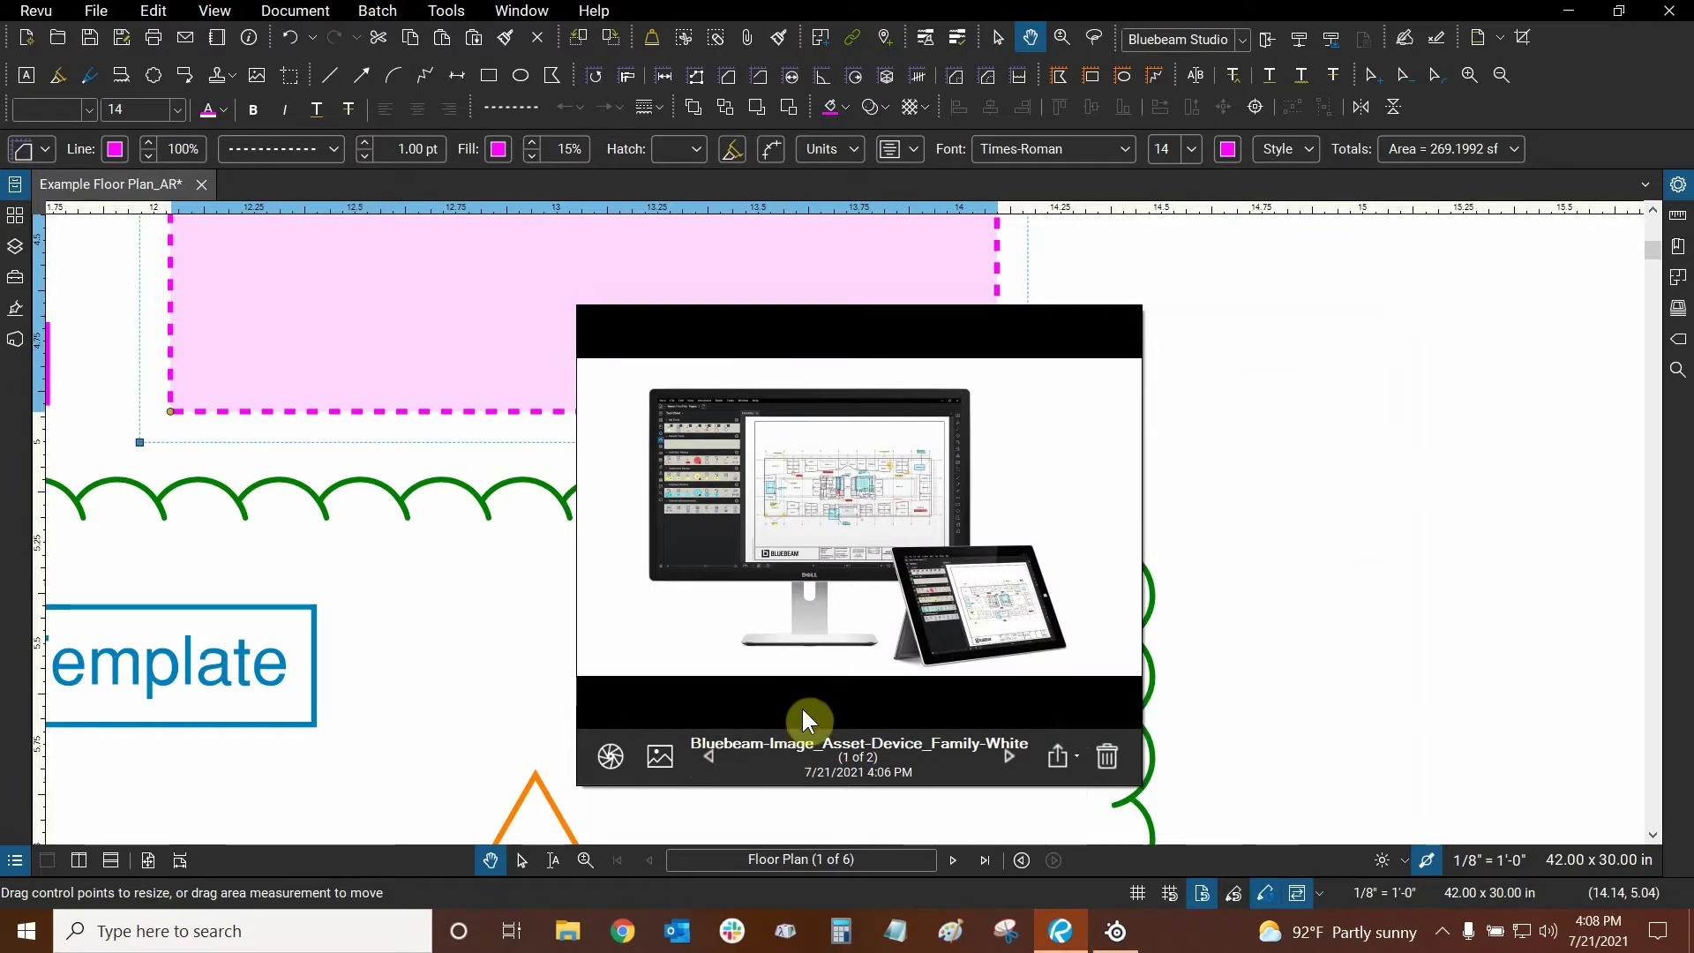
# Take a webcam photo and keep it as the Exterior capture.
pyautogui.click(610, 758)
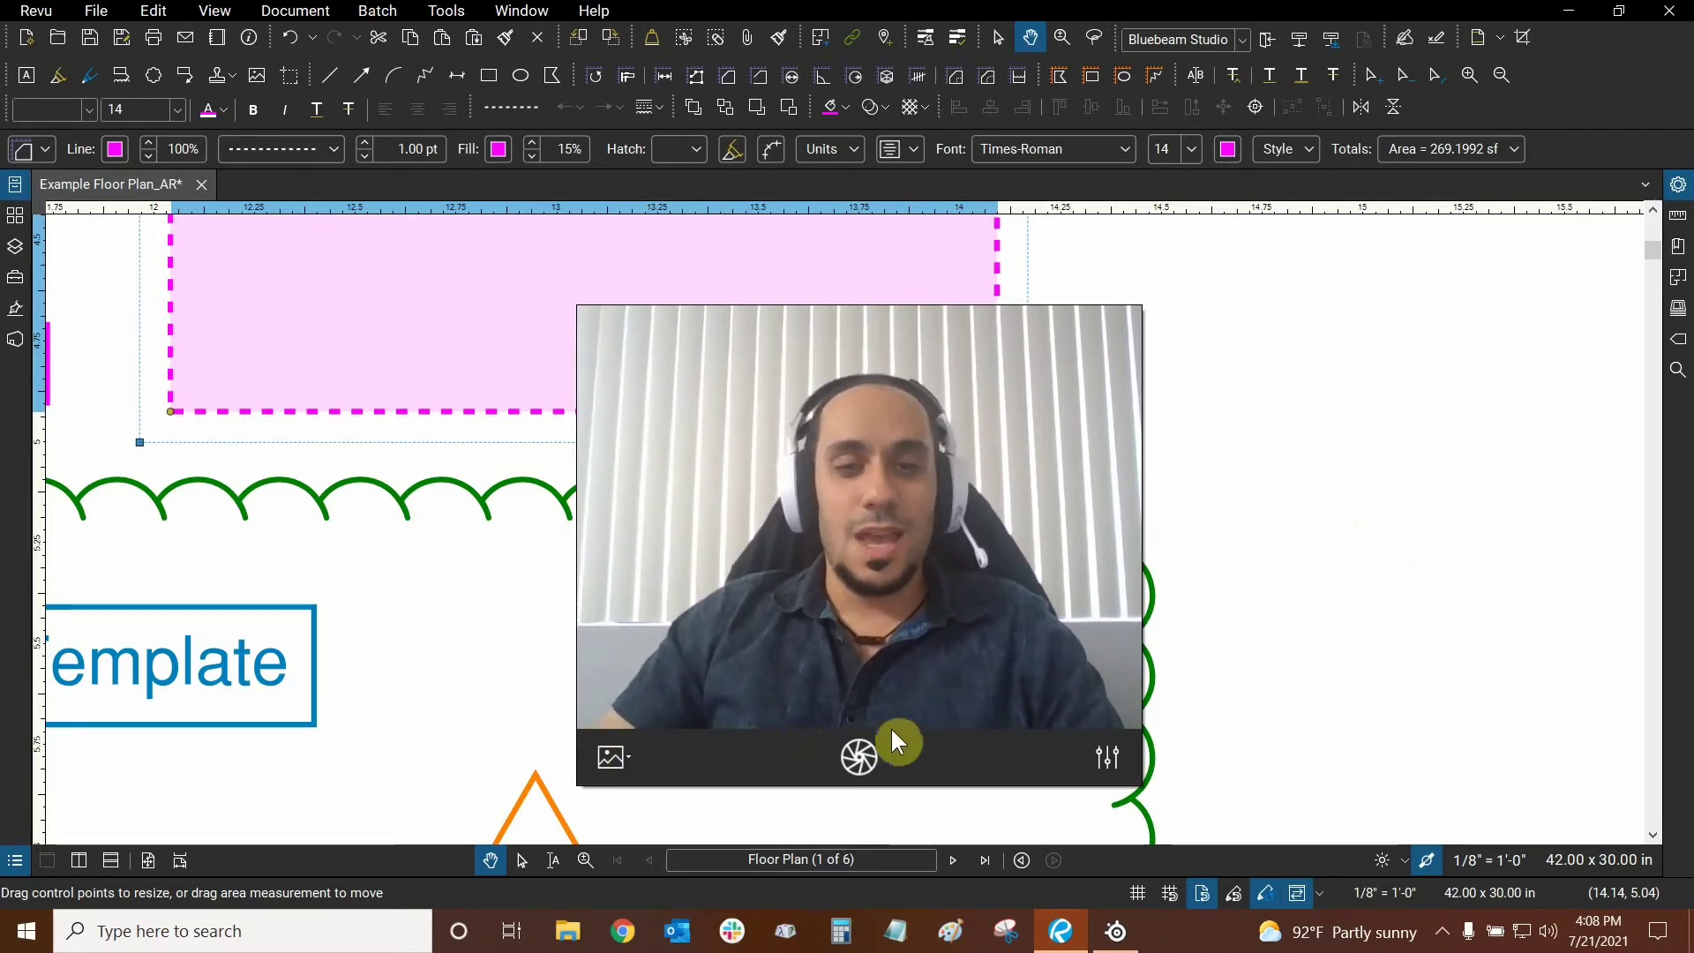
pyautogui.click(860, 766)
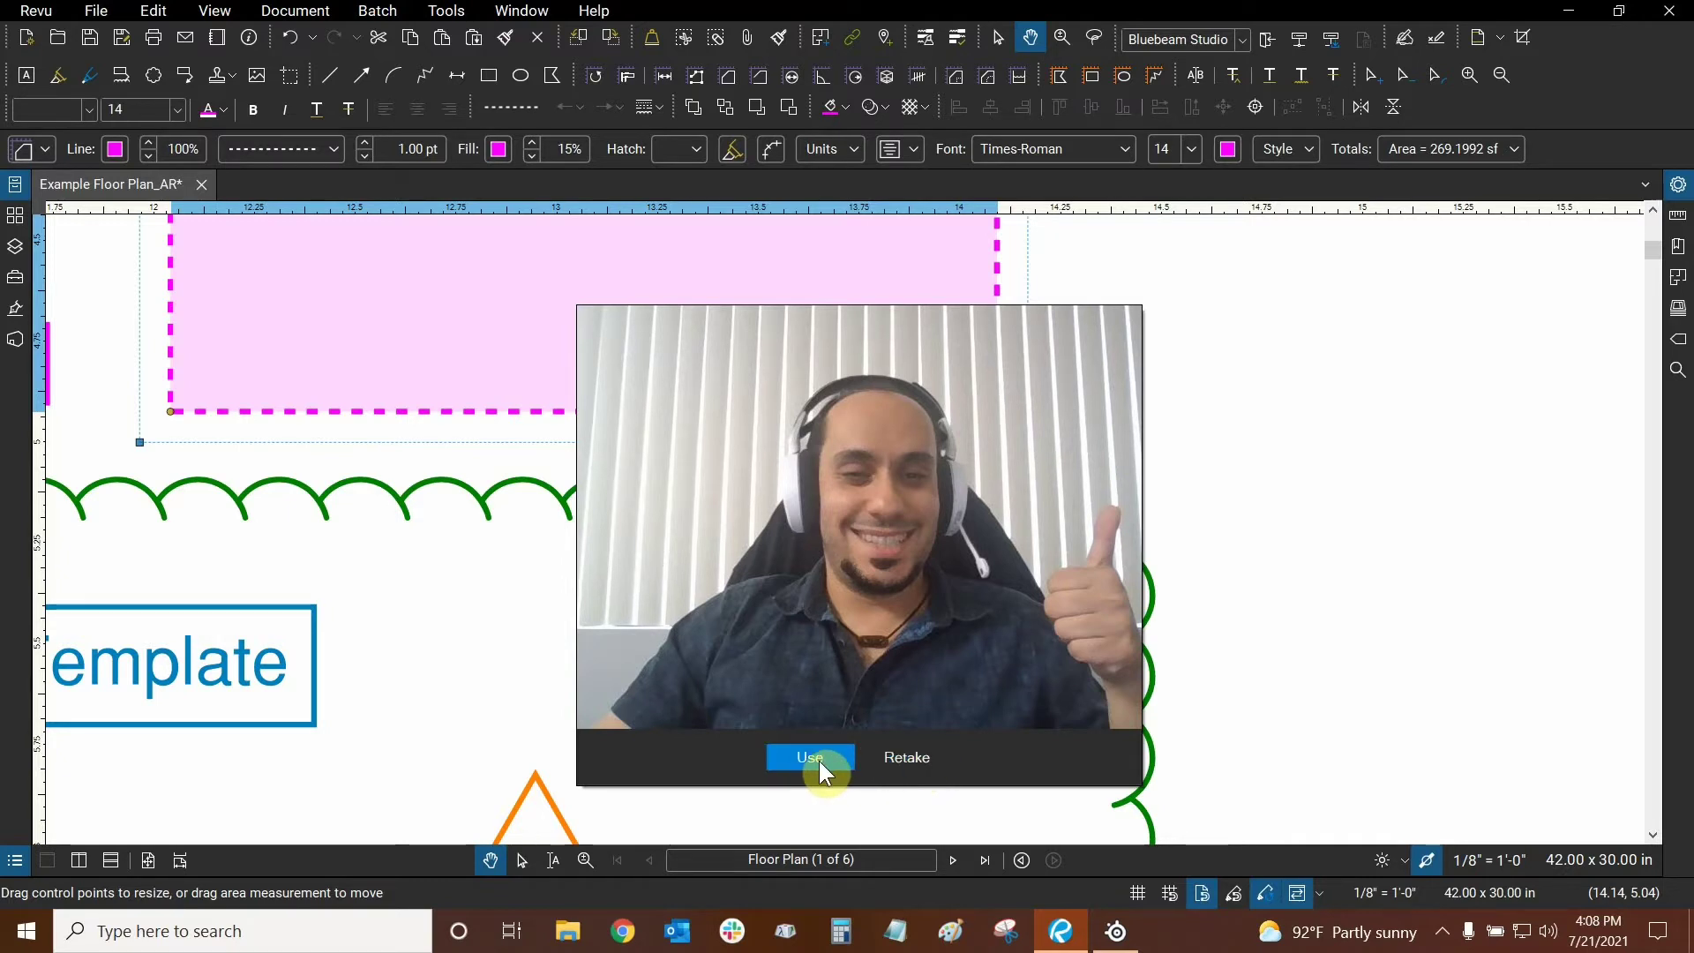
pyautogui.click(843, 764)
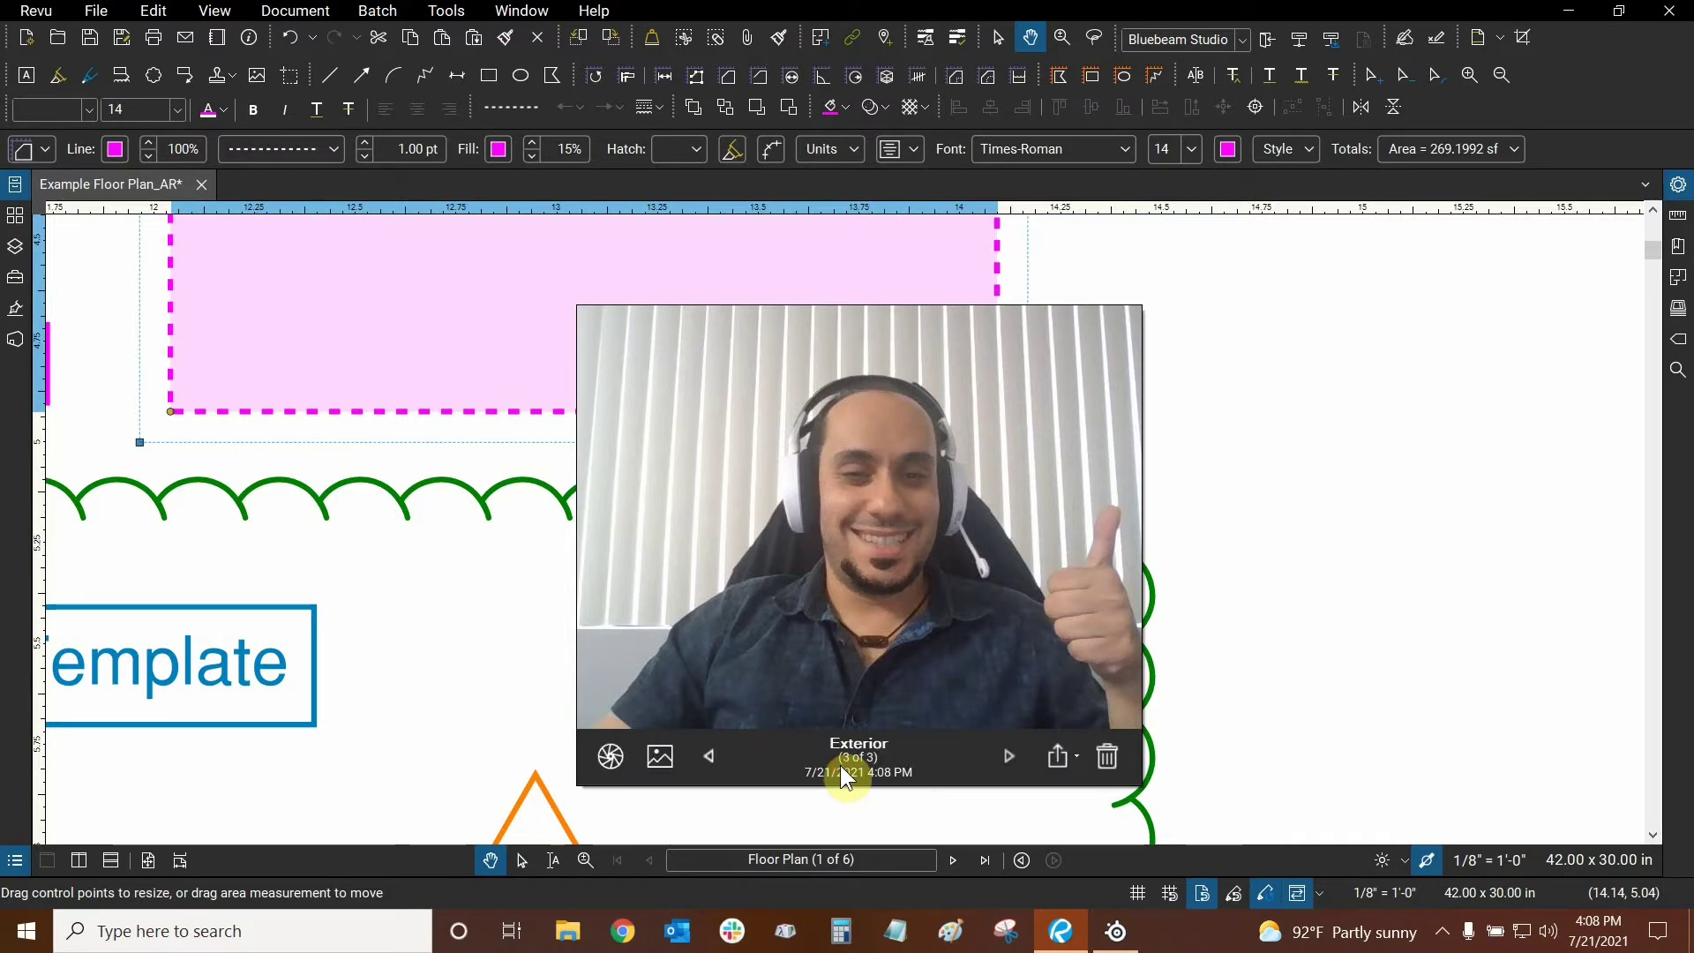
# Page through the three photo attachments, then return to live camera capture.
pyautogui.click(713, 757)
pyautogui.click(713, 757)
pyautogui.click(1007, 756)
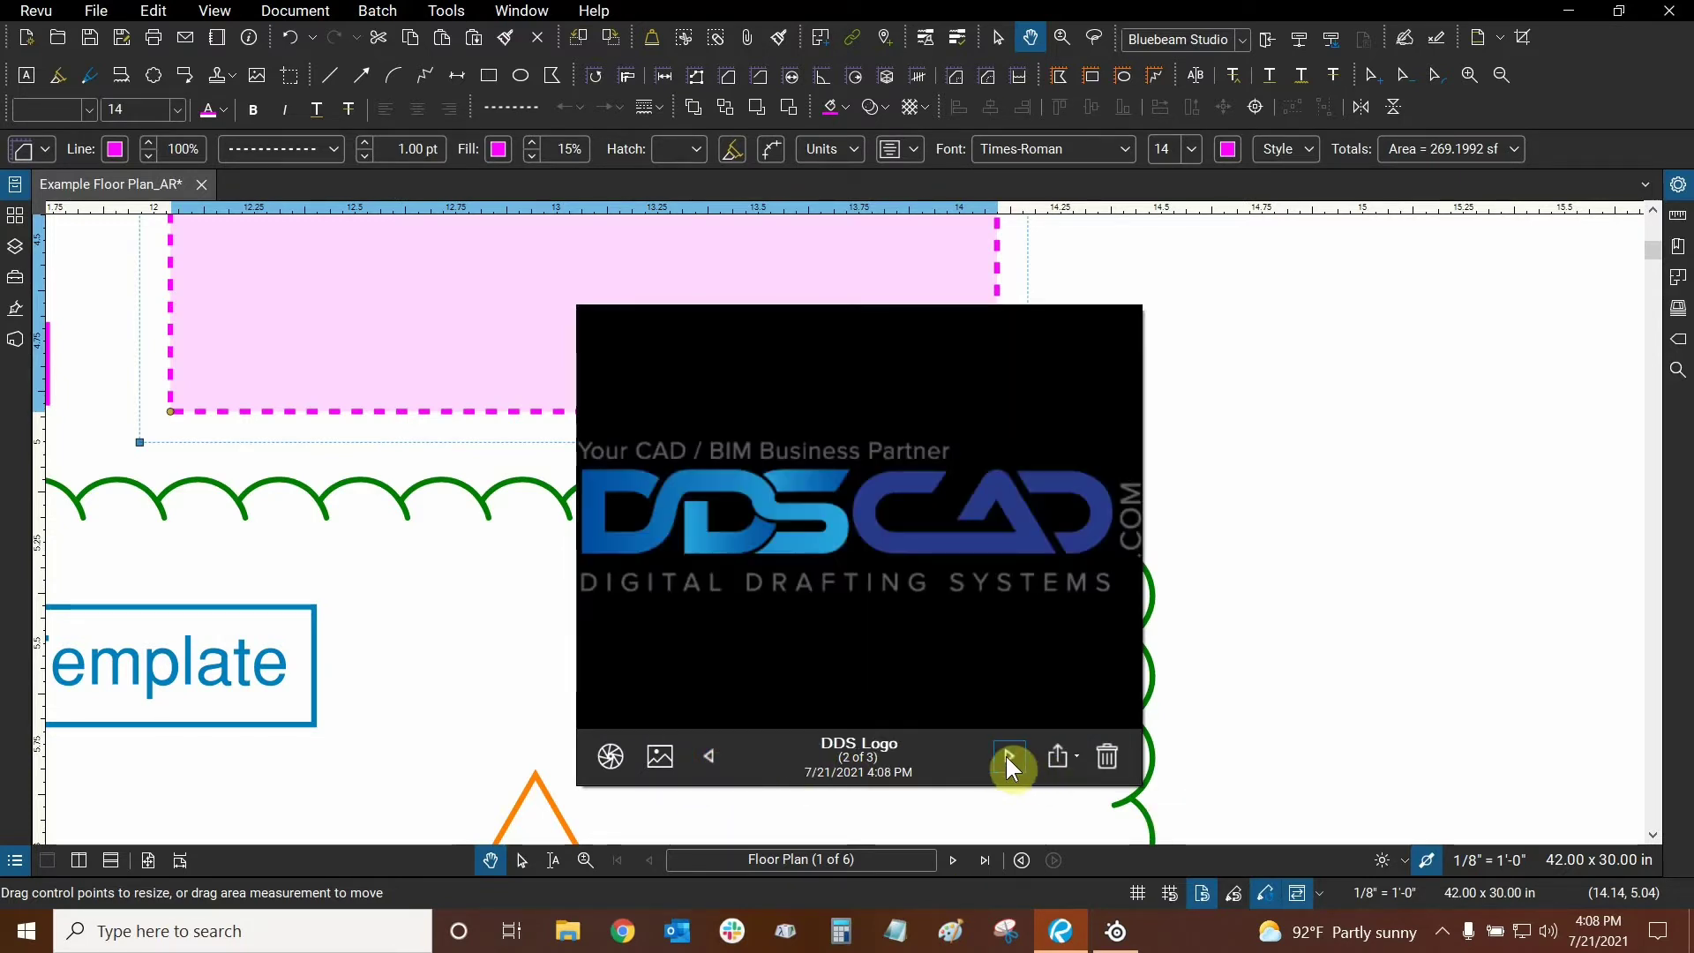
pyautogui.click(1007, 757)
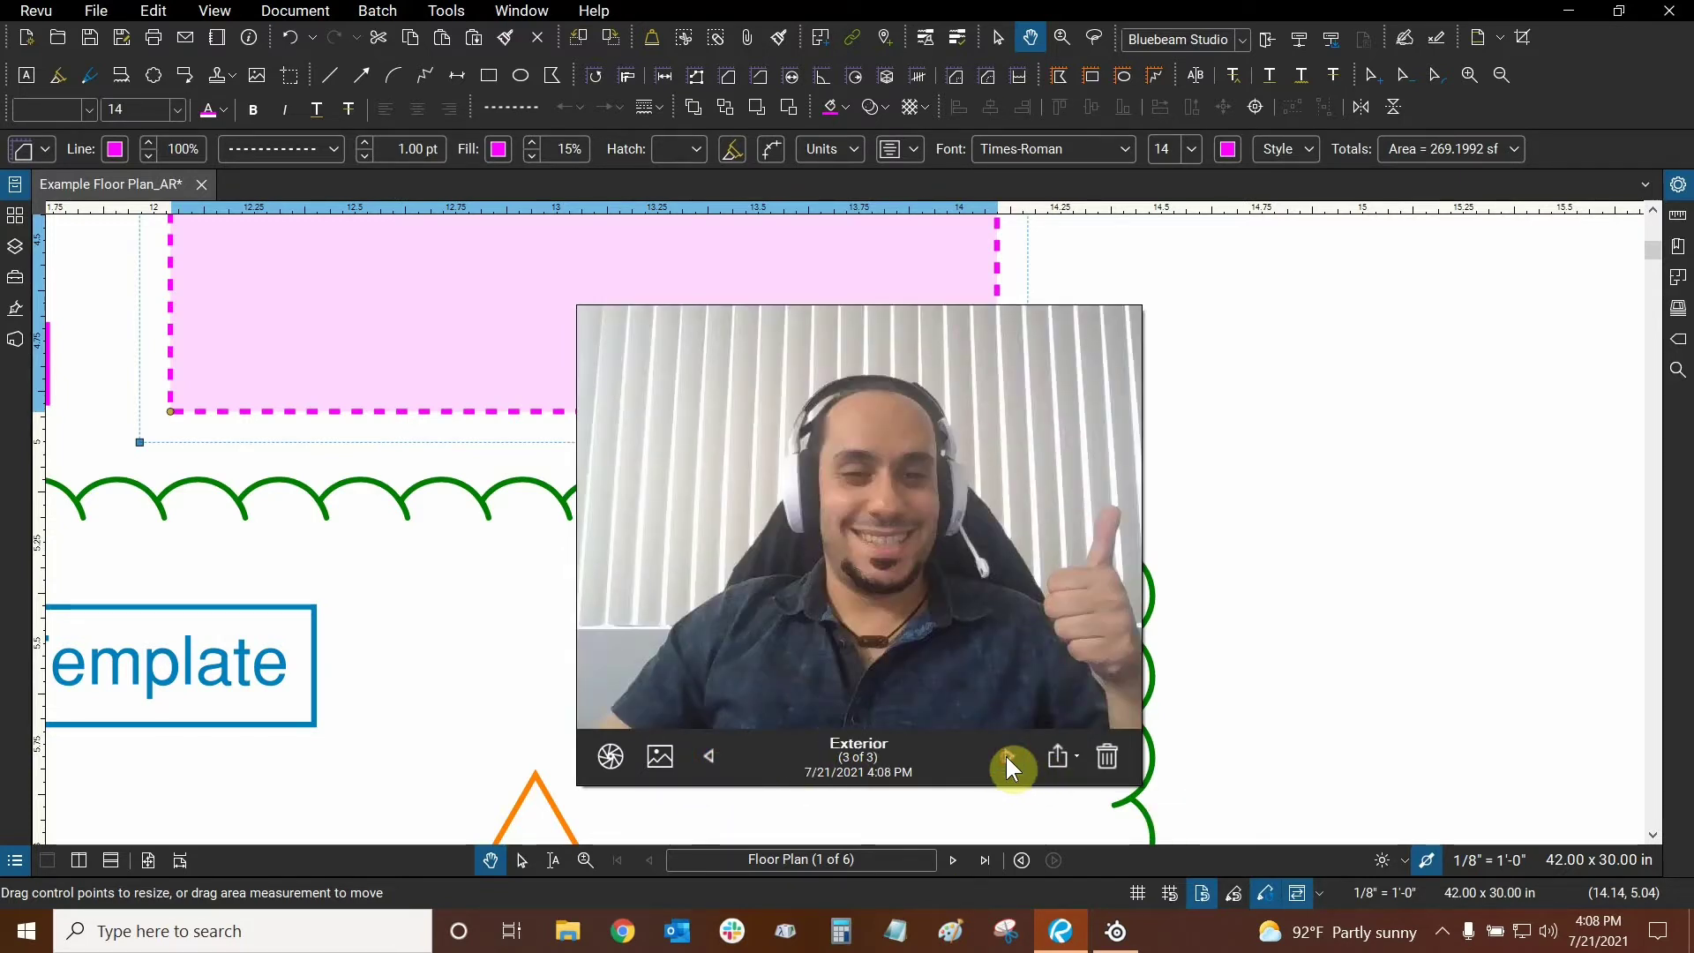
pyautogui.click(621, 769)
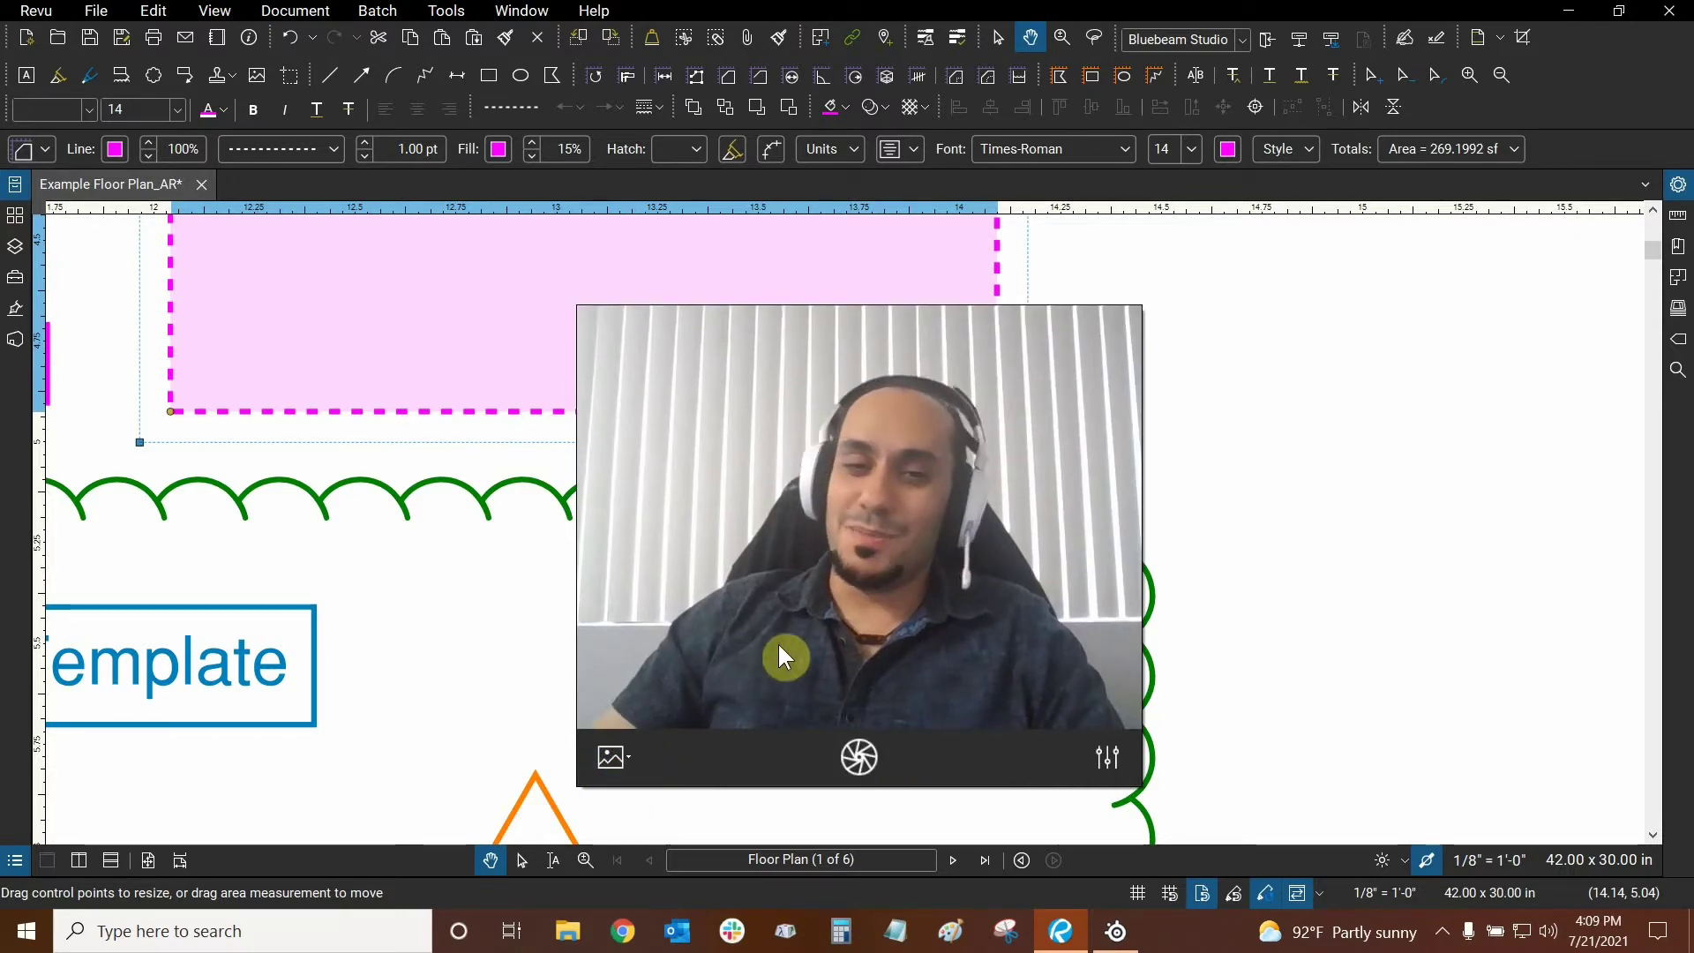
# Record an 8-second webcam video and keep it as the Exterior - 2 capture.
pyautogui.click(617, 759)
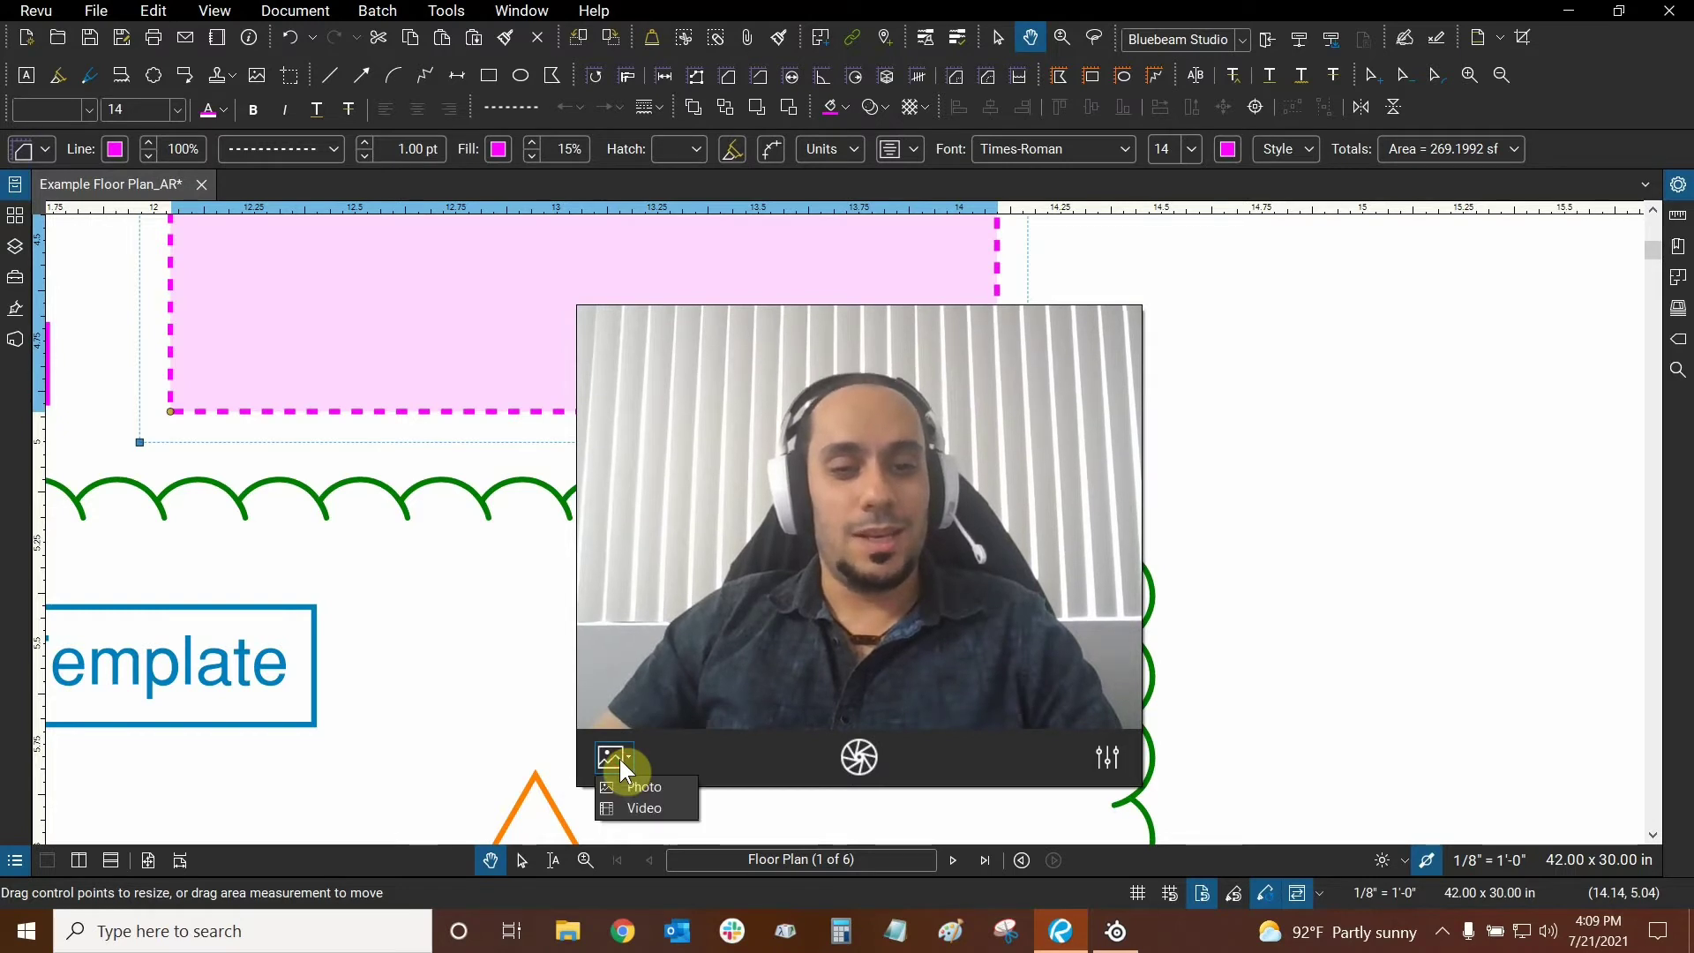
pyautogui.click(633, 809)
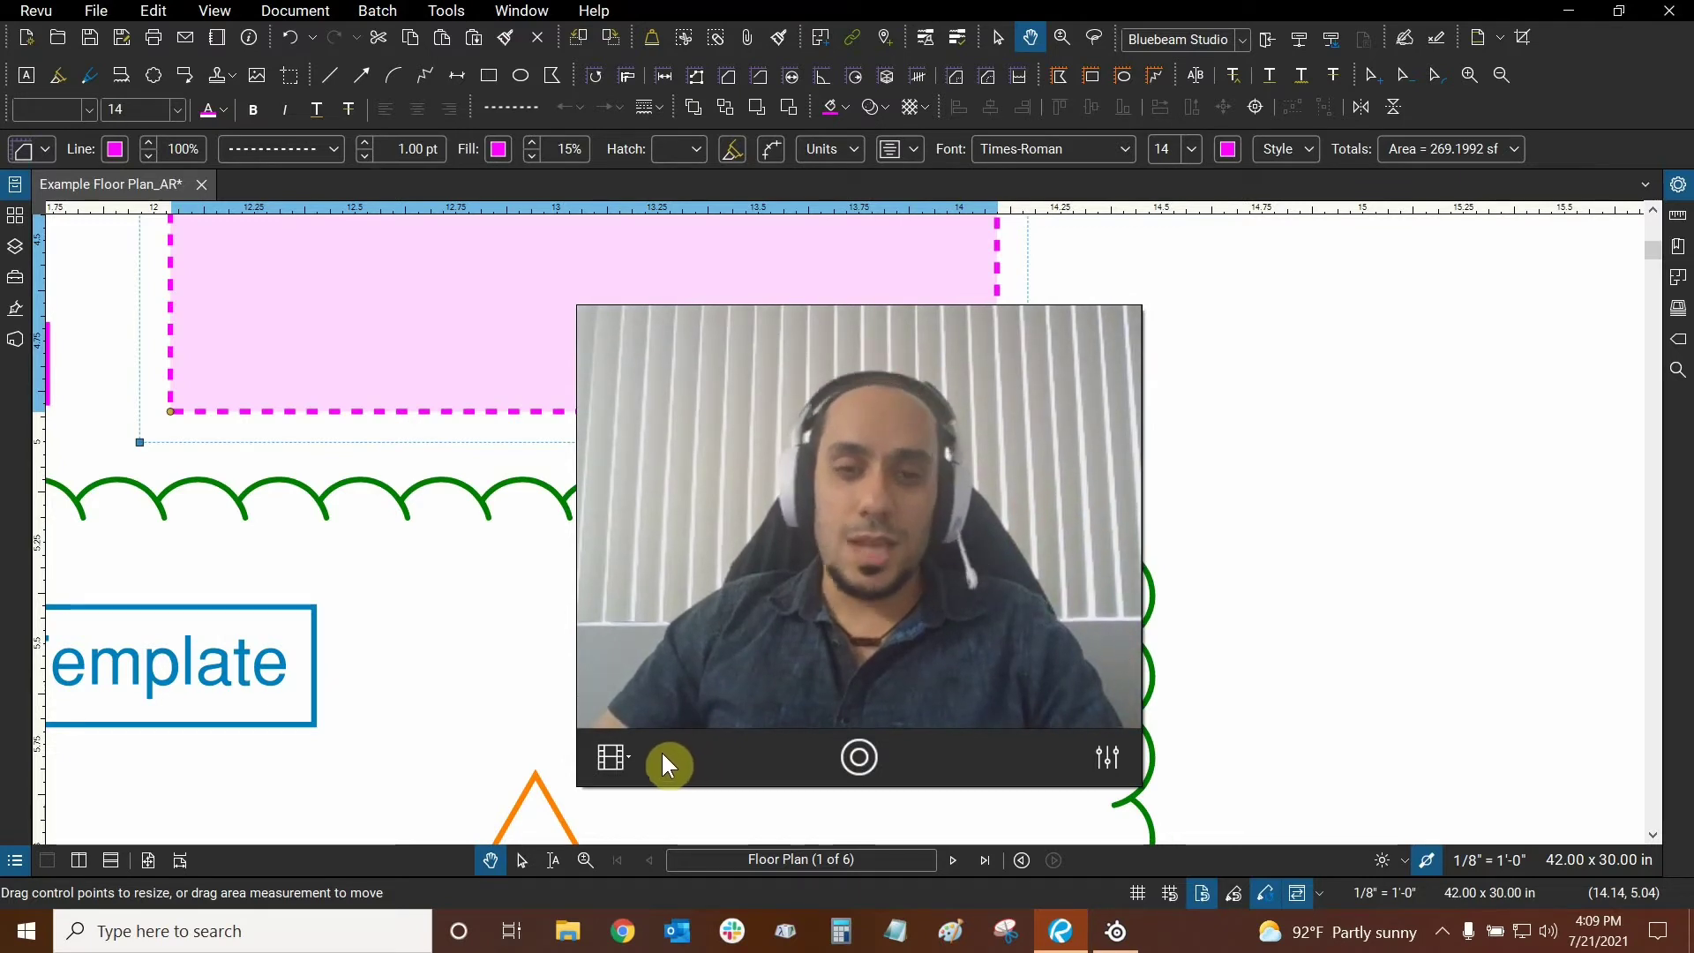
pyautogui.click(859, 756)
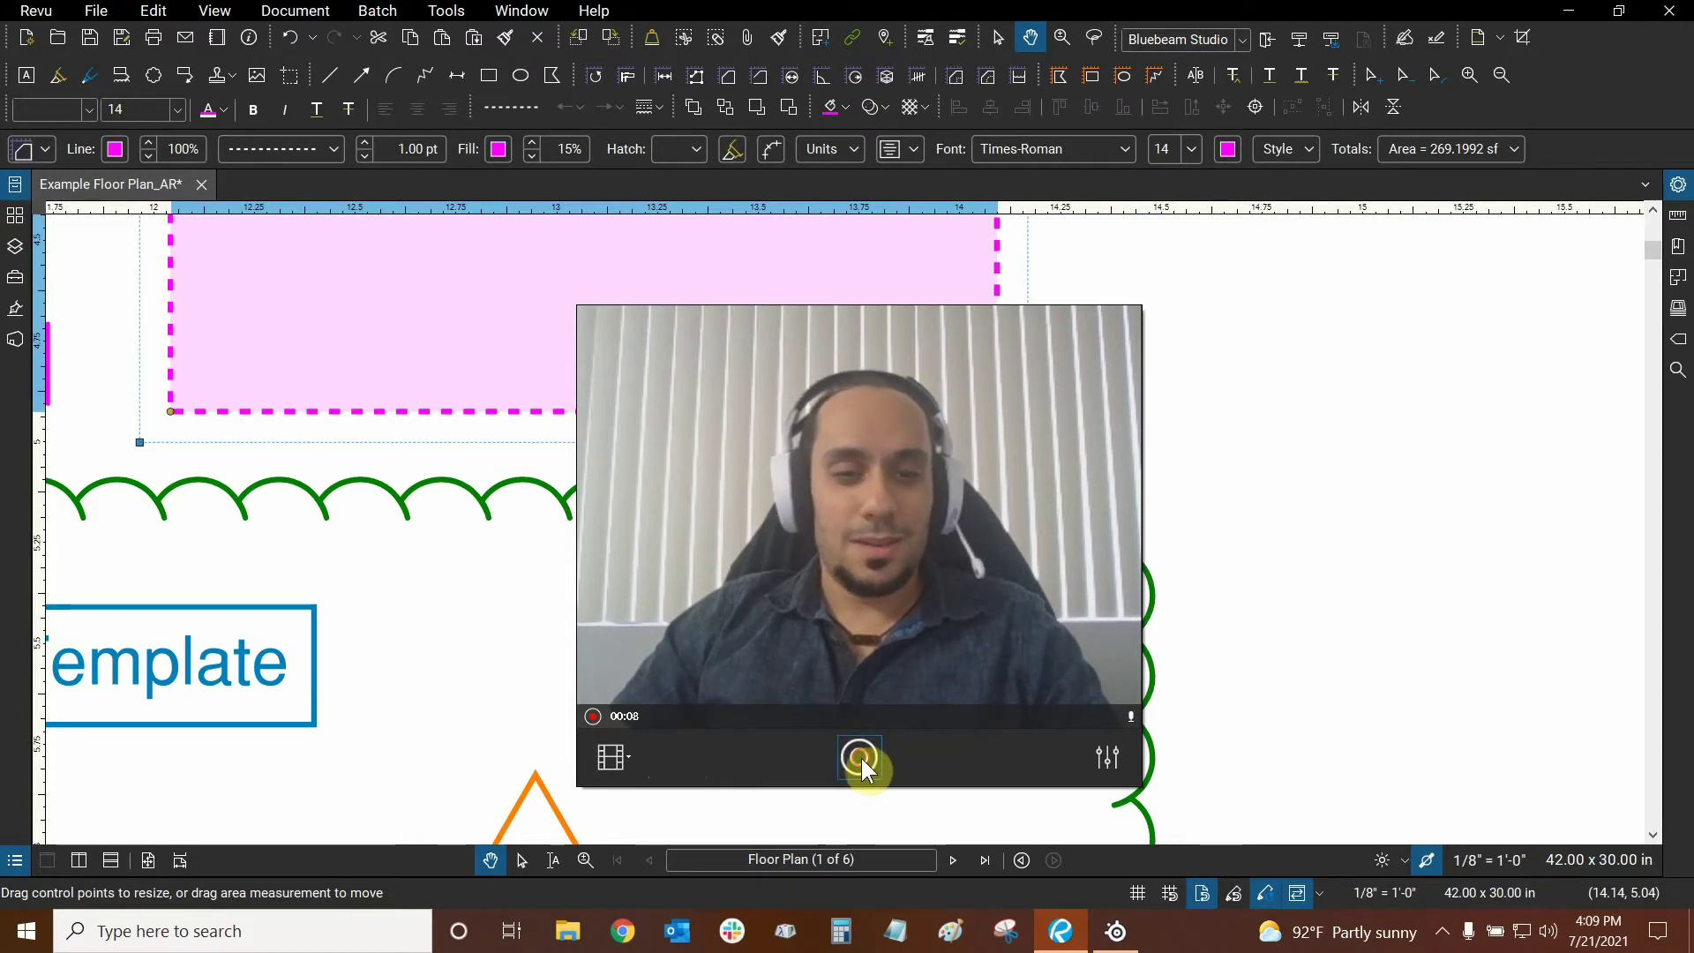
pyautogui.click(923, 749)
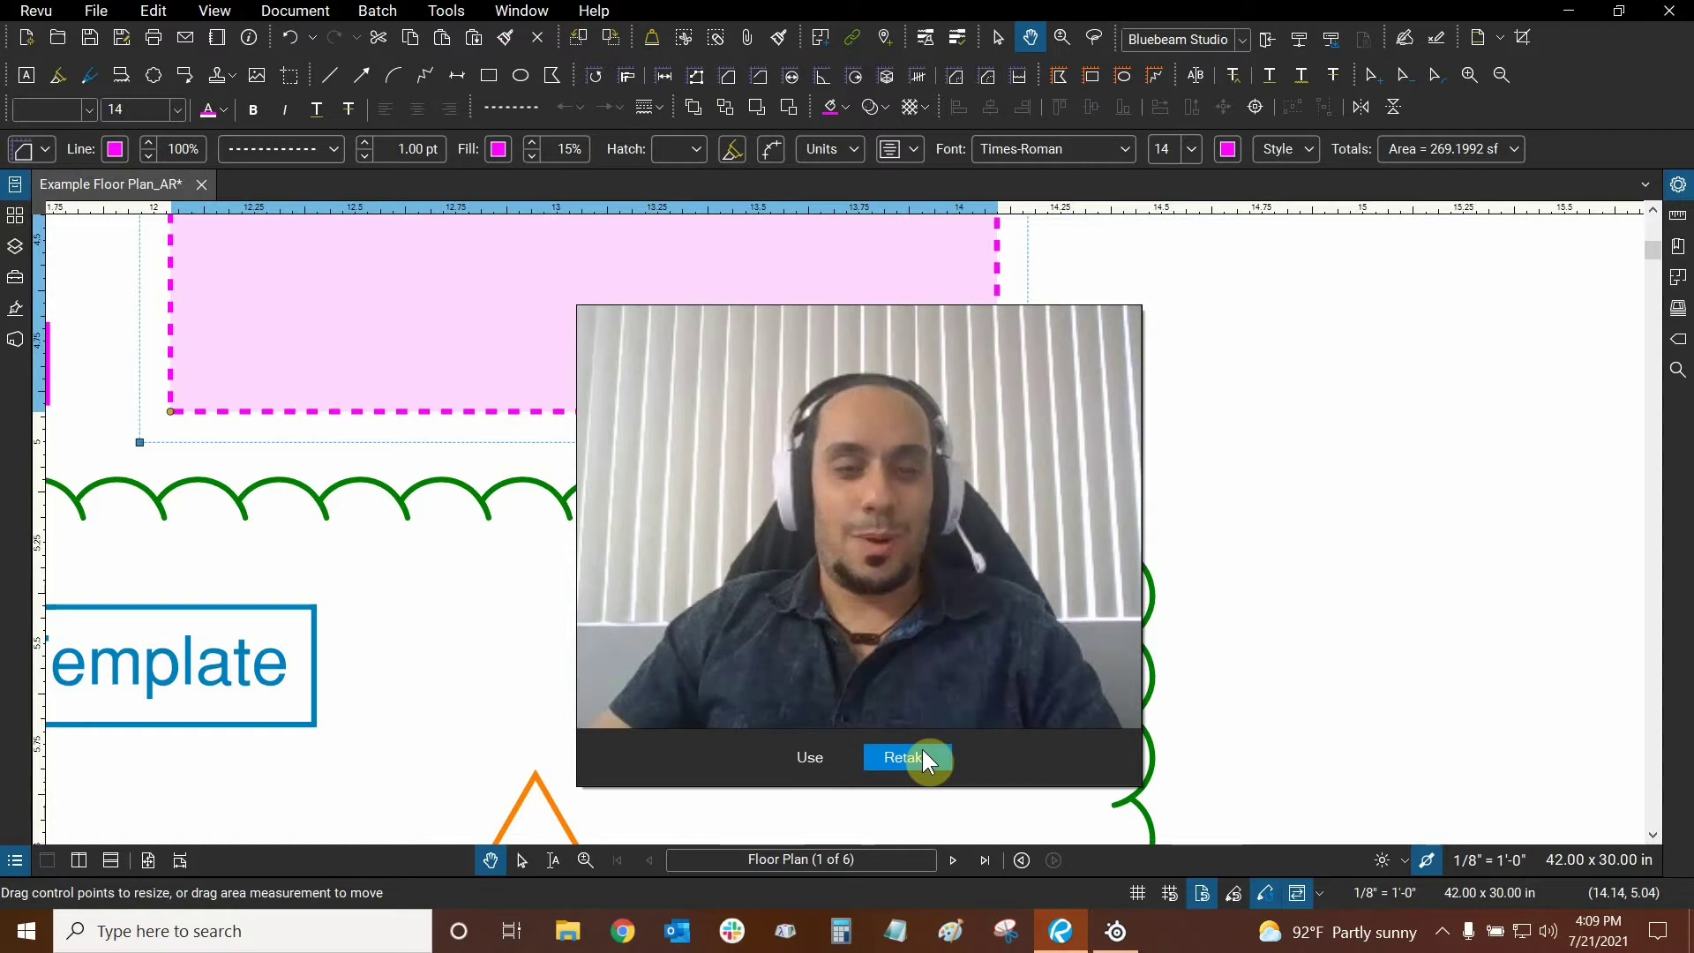
pyautogui.click(823, 760)
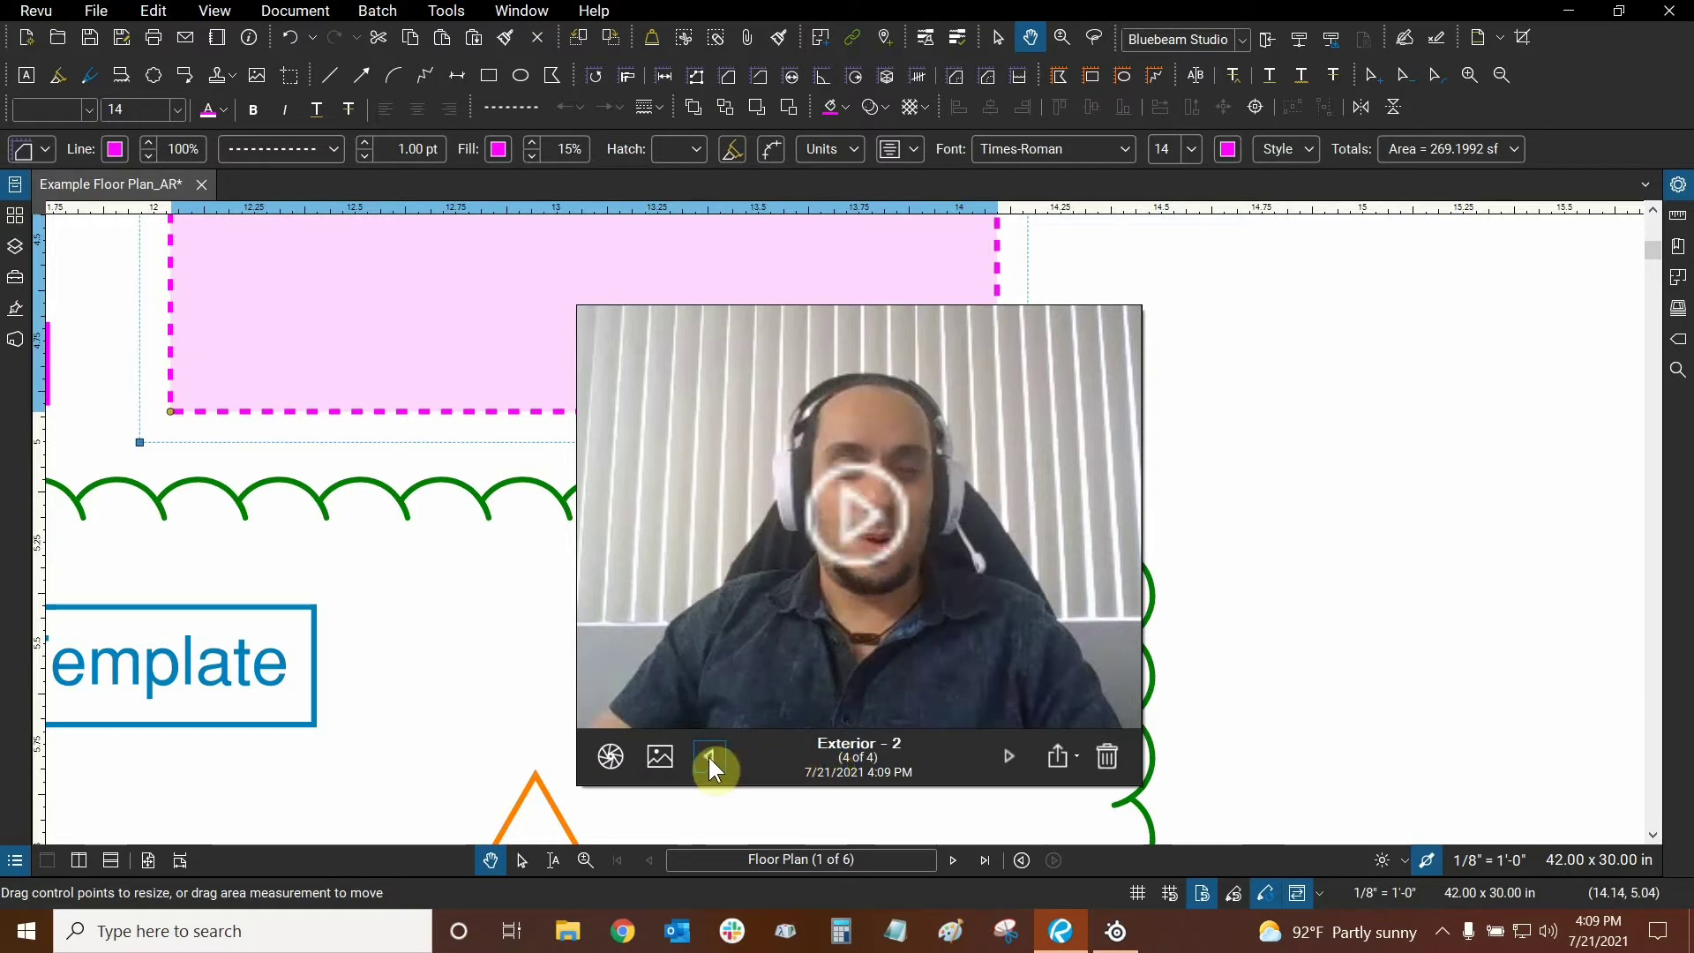
# Cycle from the first attachment through DDS Logo, Exterior and Exterior - 2, then resume live capture.
pyautogui.moveTo(795, 562)
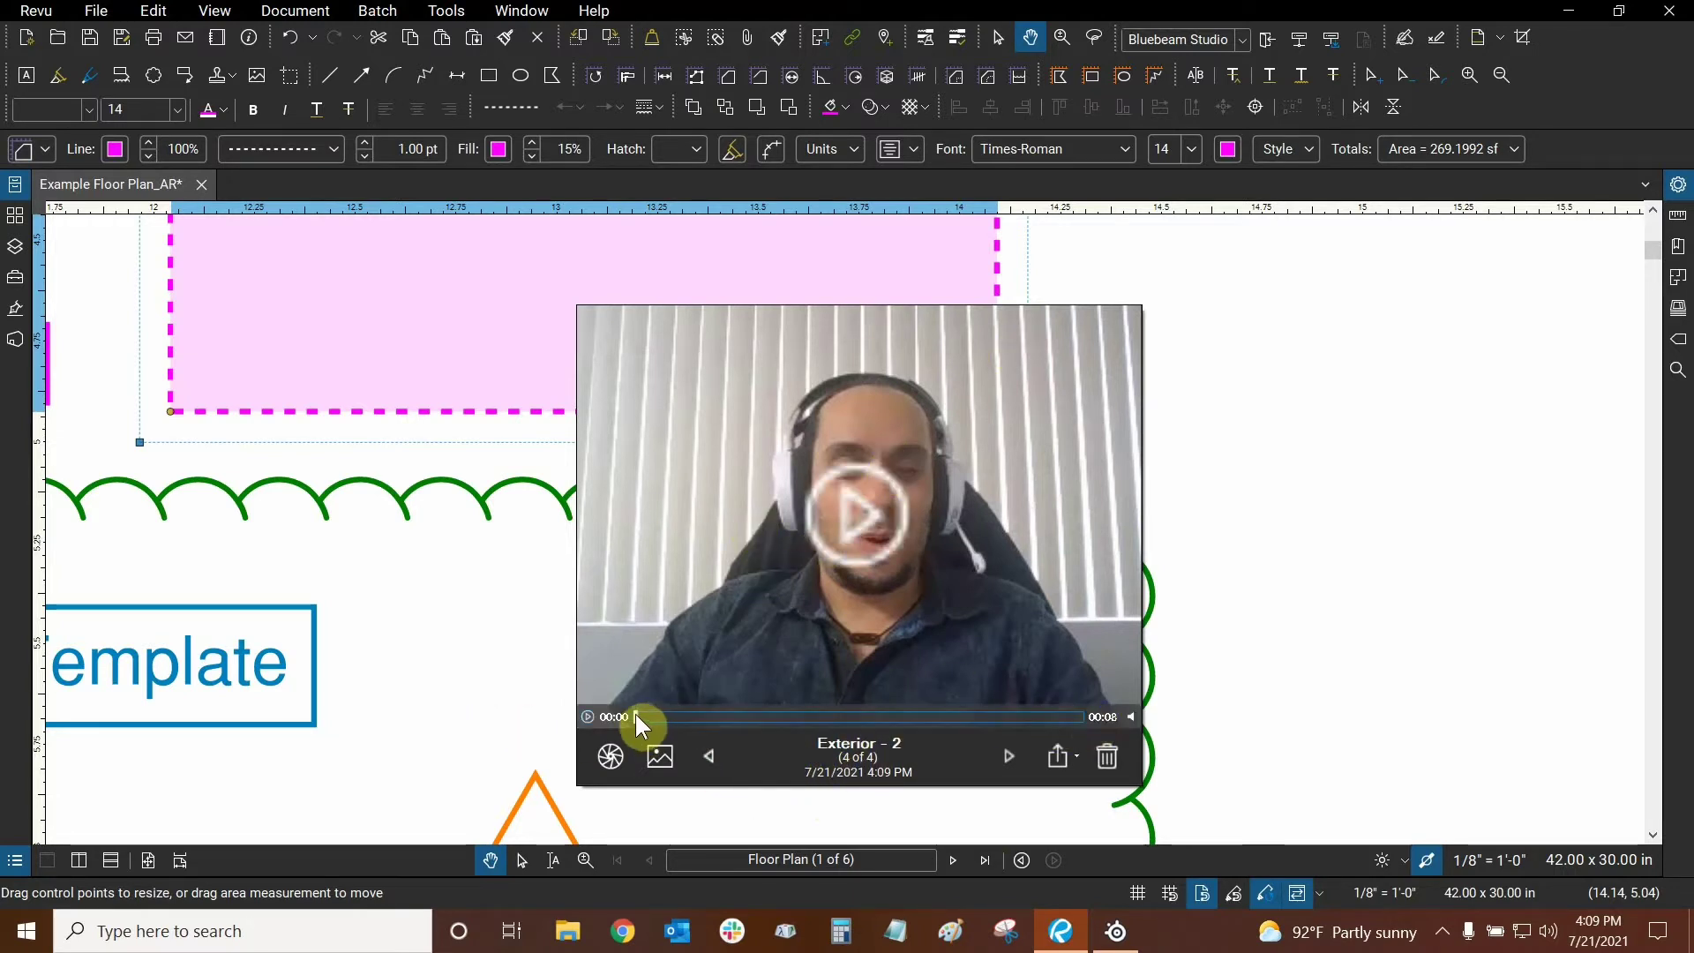
pyautogui.click(710, 764)
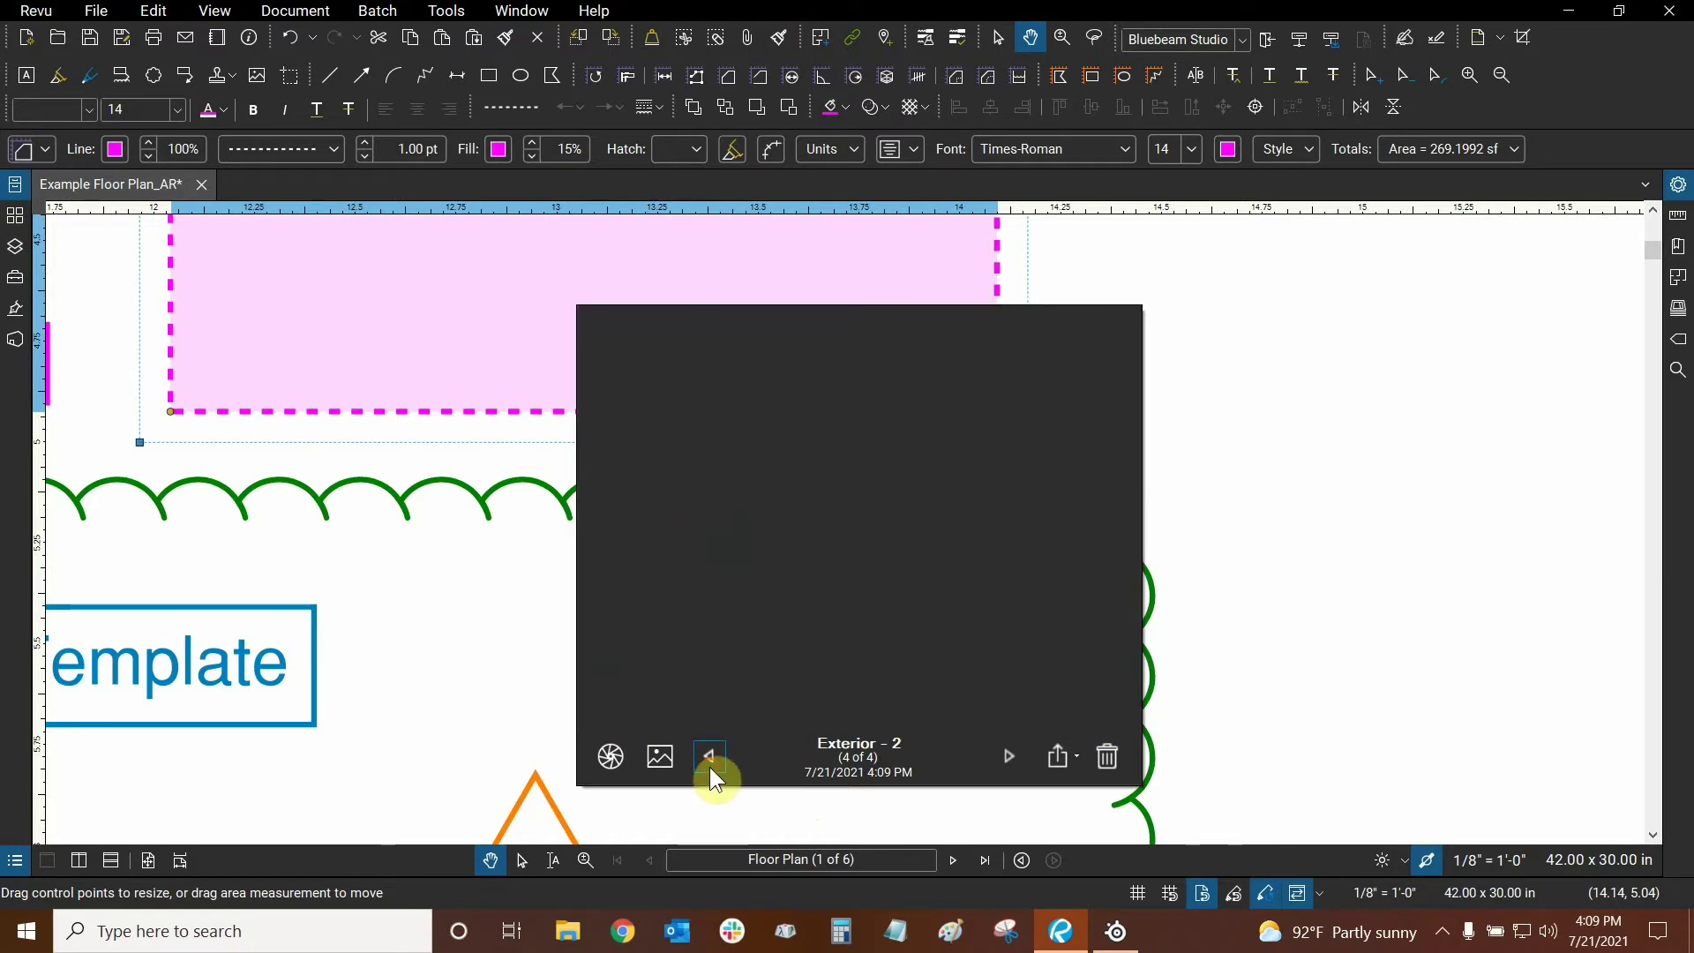
pyautogui.click(710, 766)
pyautogui.click(709, 764)
pyautogui.click(1008, 756)
pyautogui.click(1009, 757)
pyautogui.click(1008, 756)
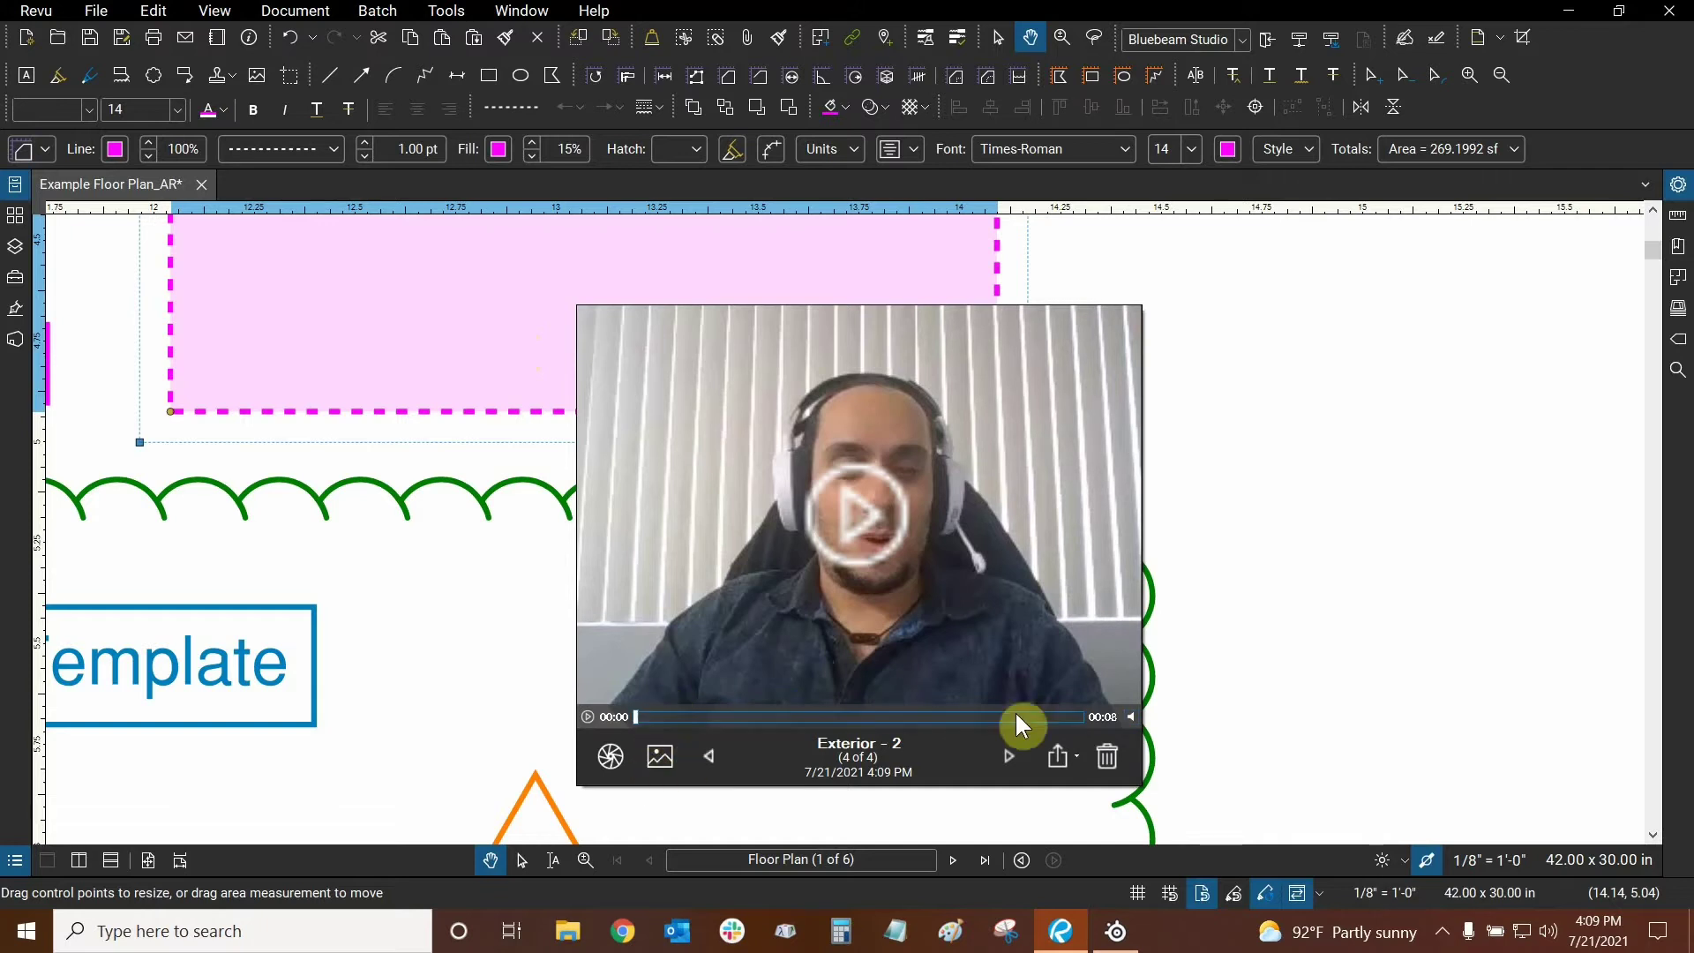
pyautogui.click(611, 757)
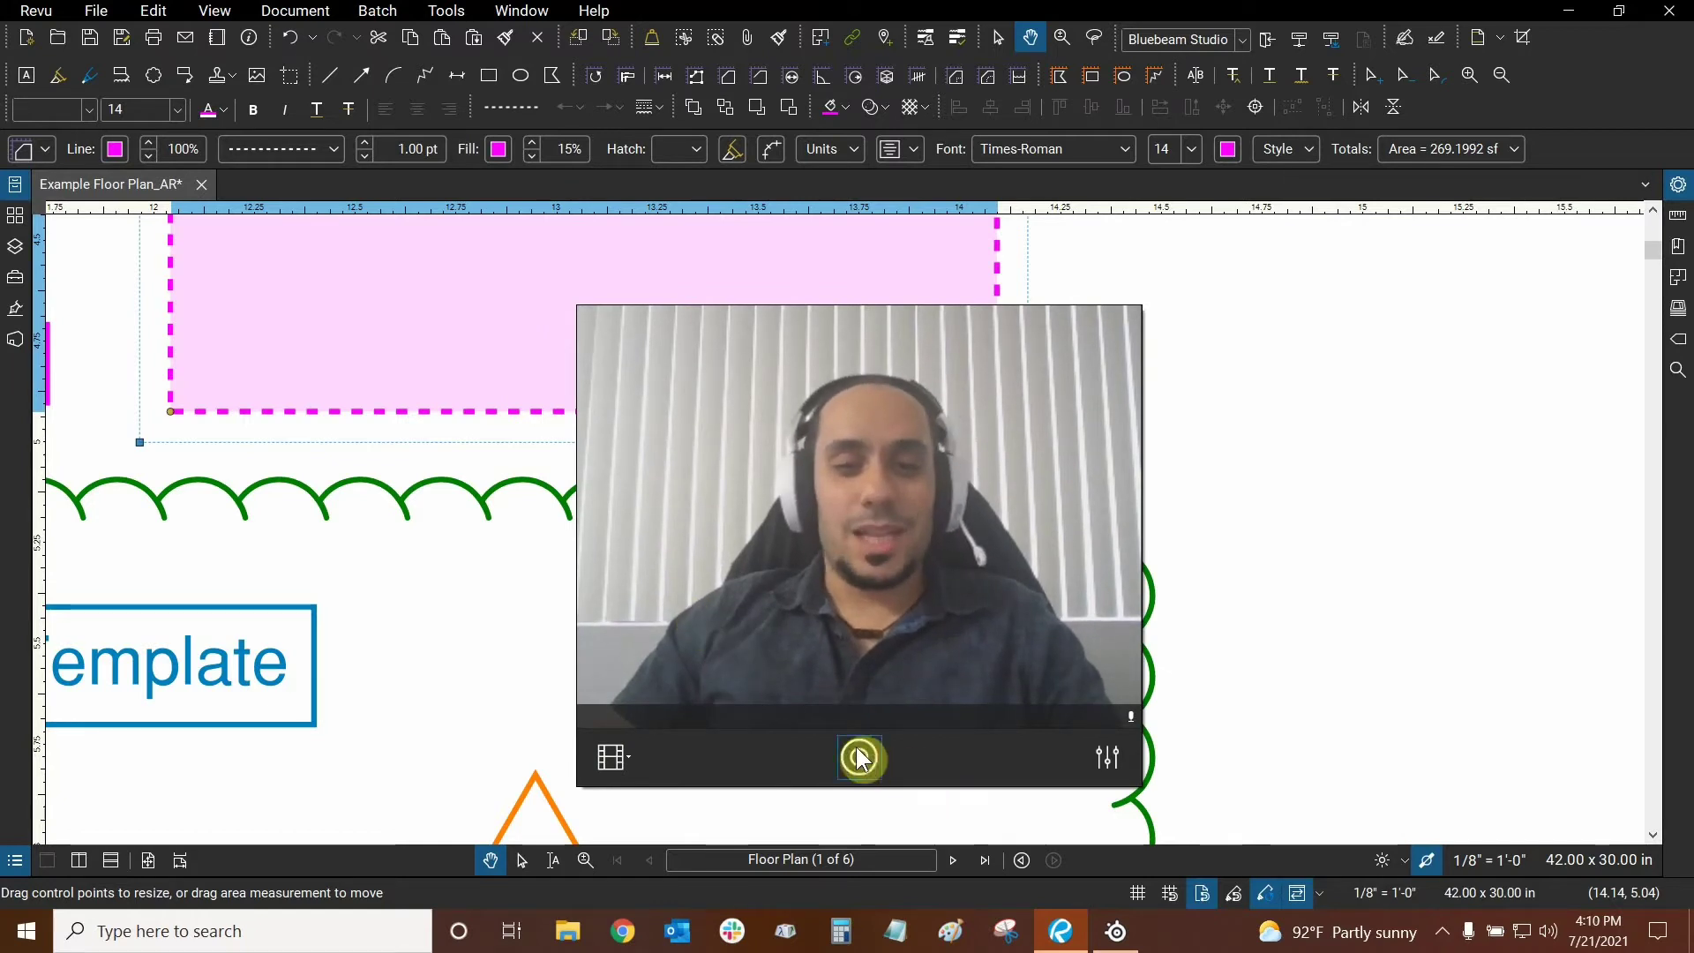
pyautogui.click(1110, 761)
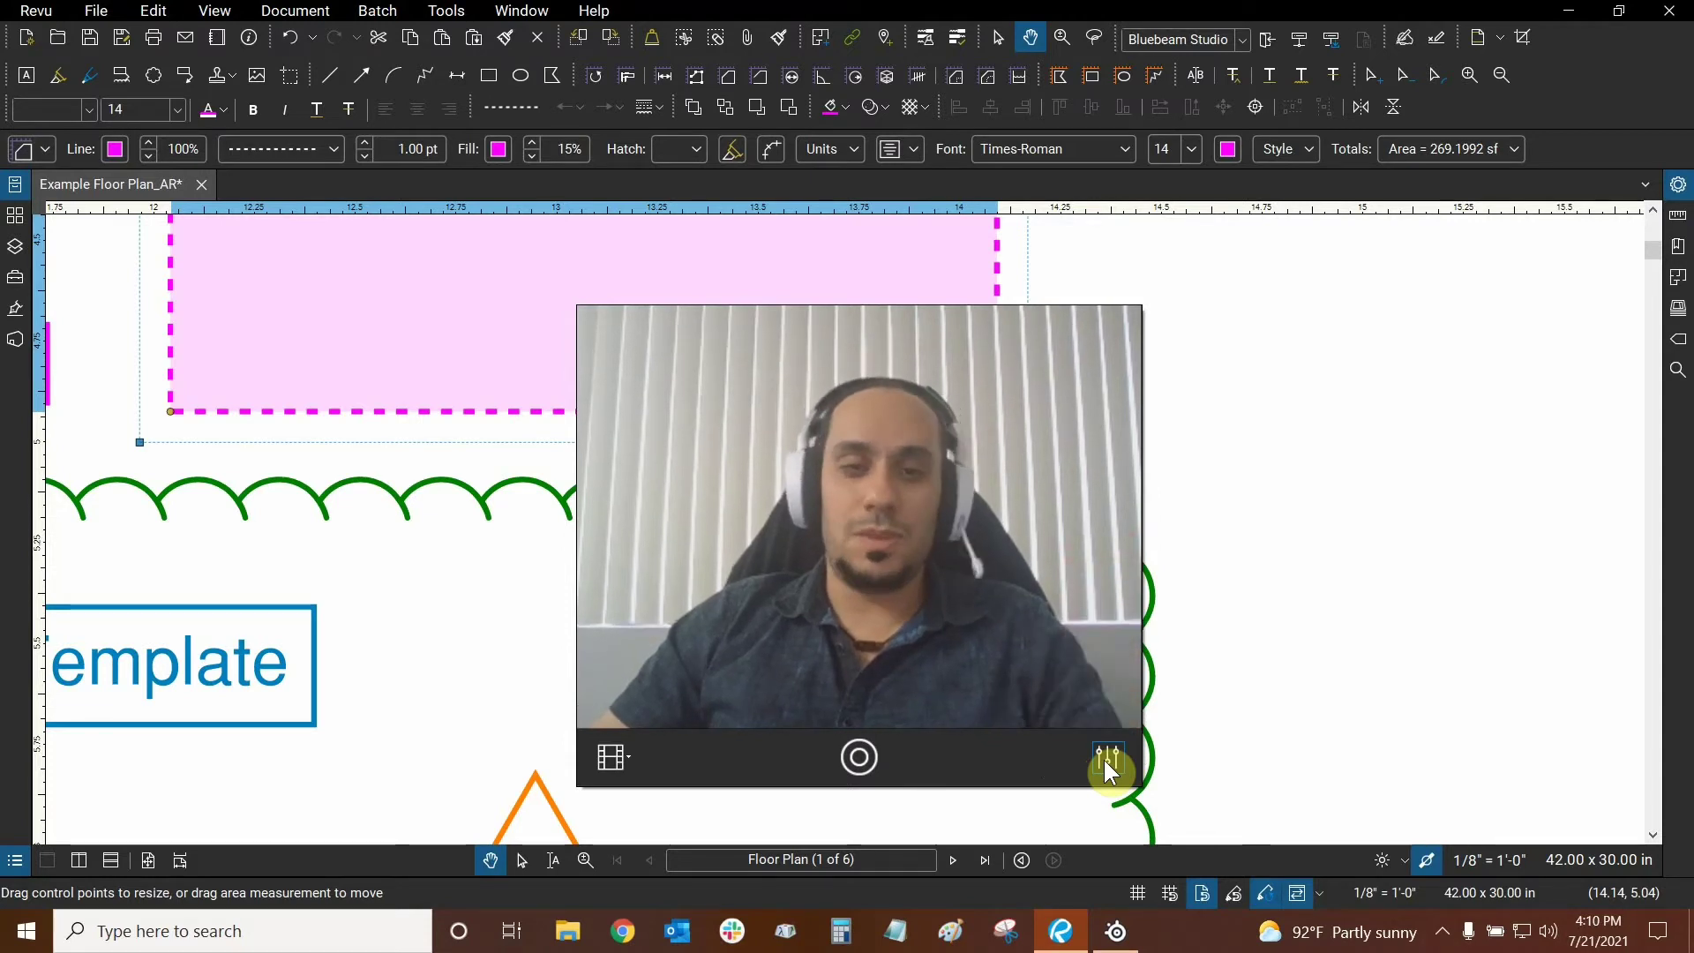
pyautogui.click(1104, 761)
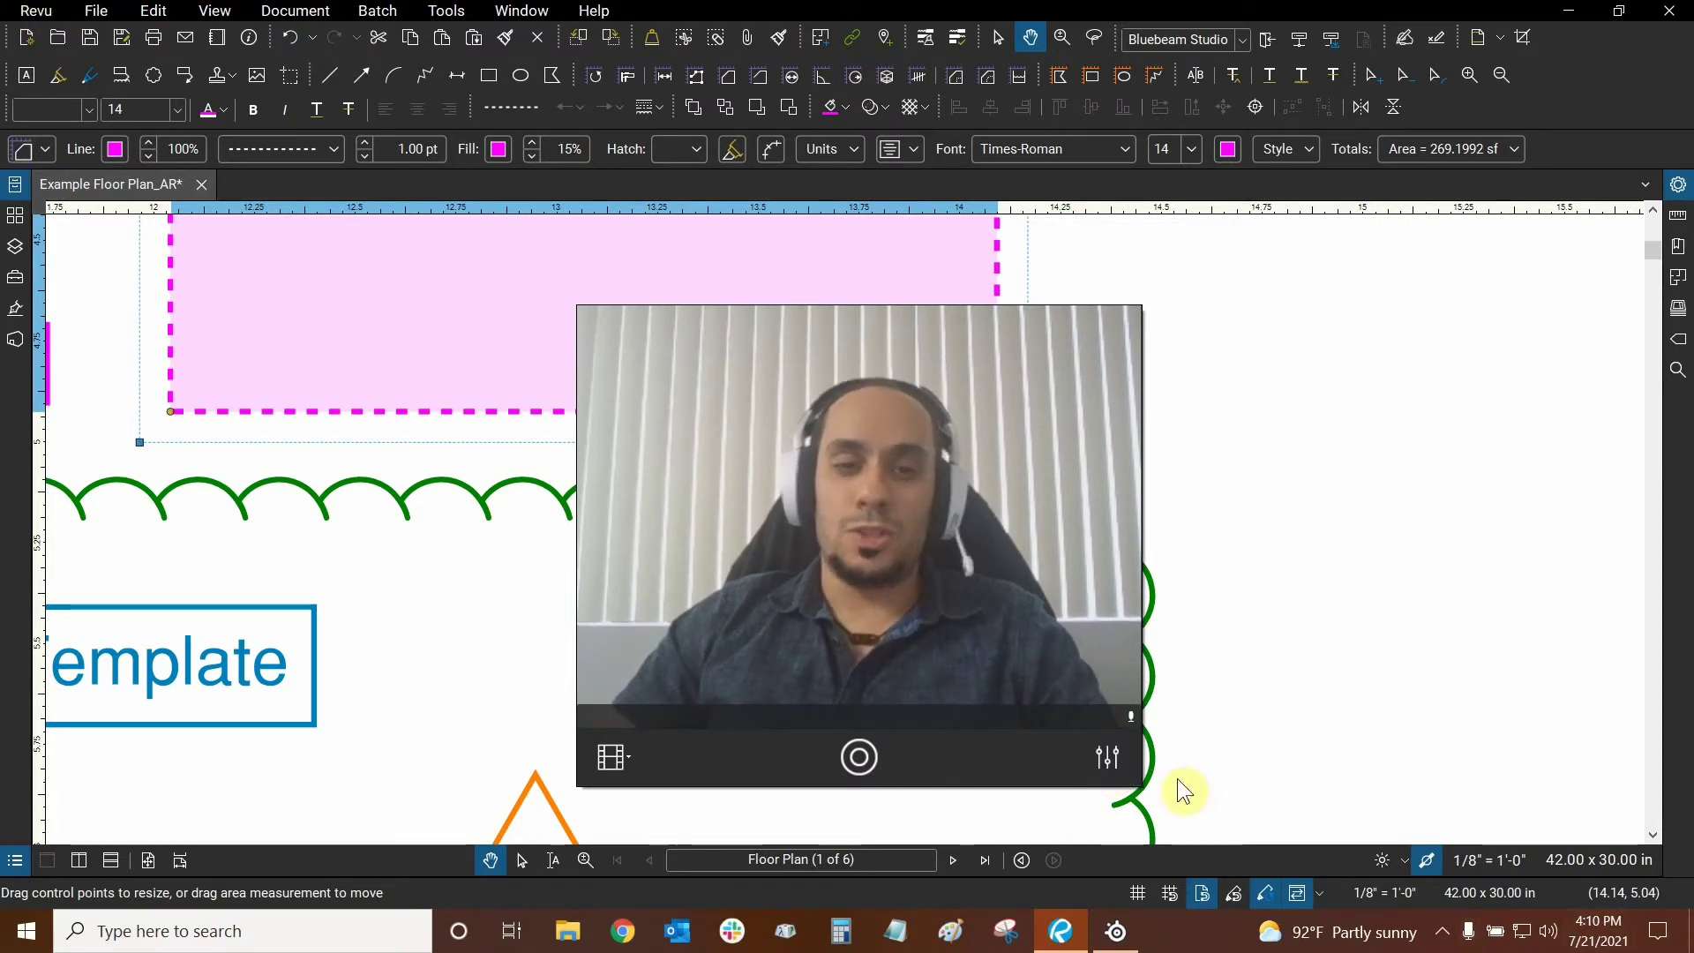
# Set Video Resolution to Medium and Photo Resolution to High, keeping portrait orientation Normal.
pyautogui.click(1109, 757)
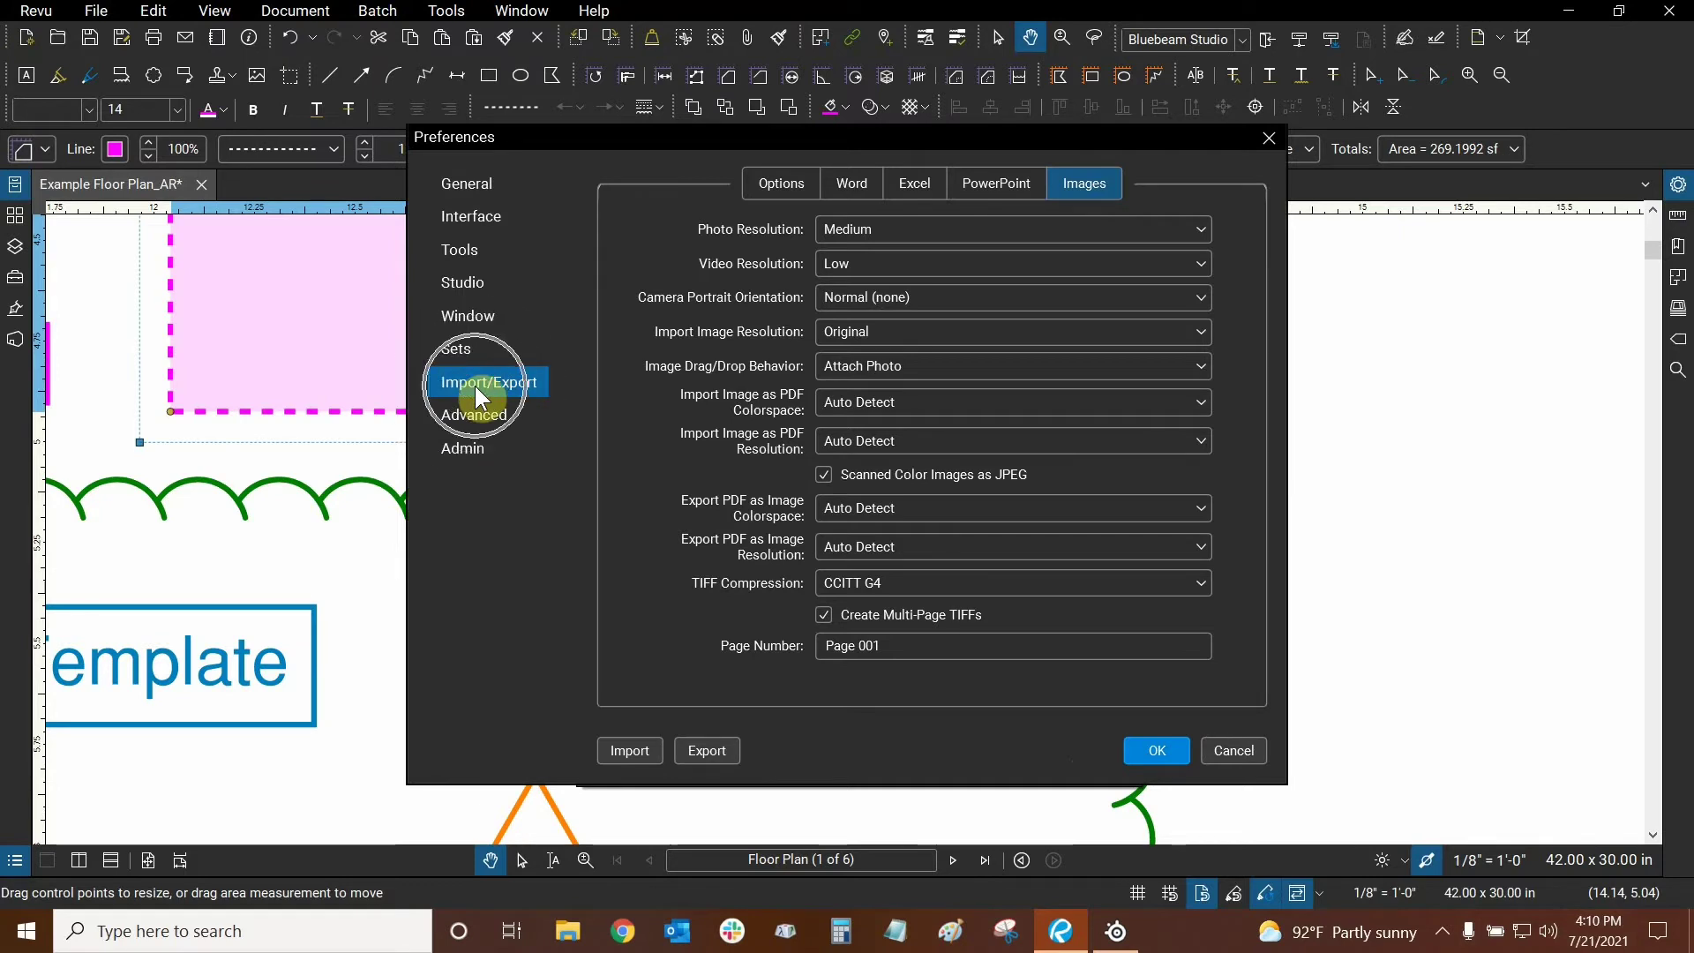
pyautogui.click(861, 258)
pyautogui.click(861, 321)
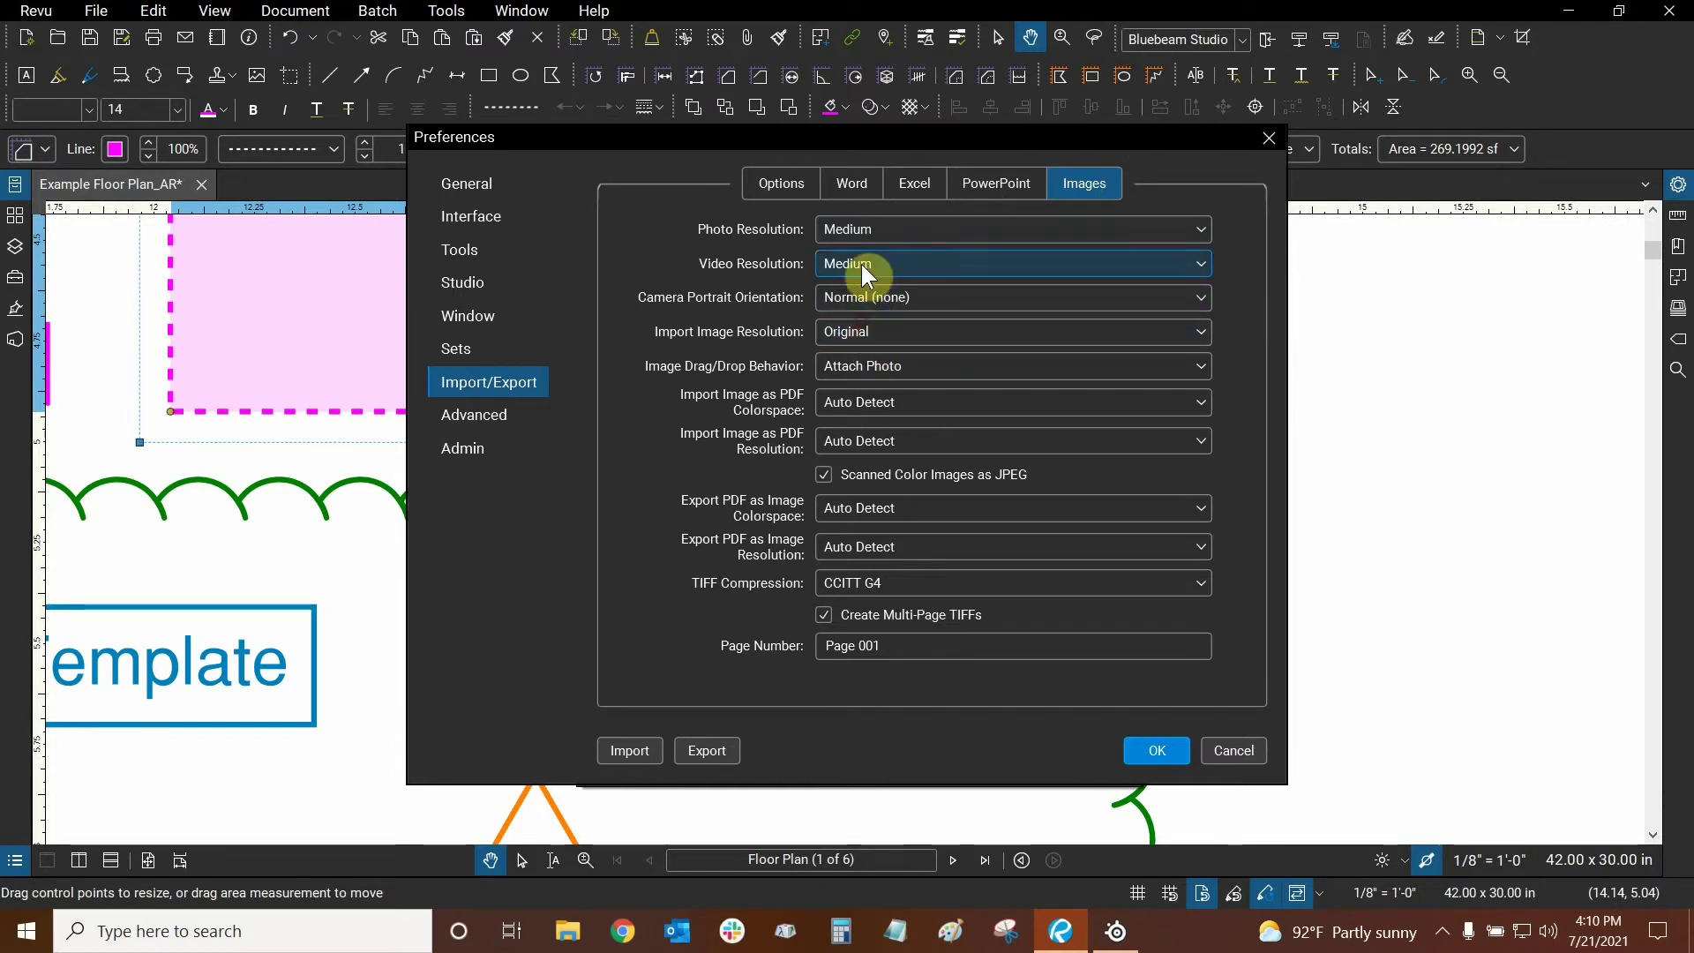
pyautogui.click(871, 228)
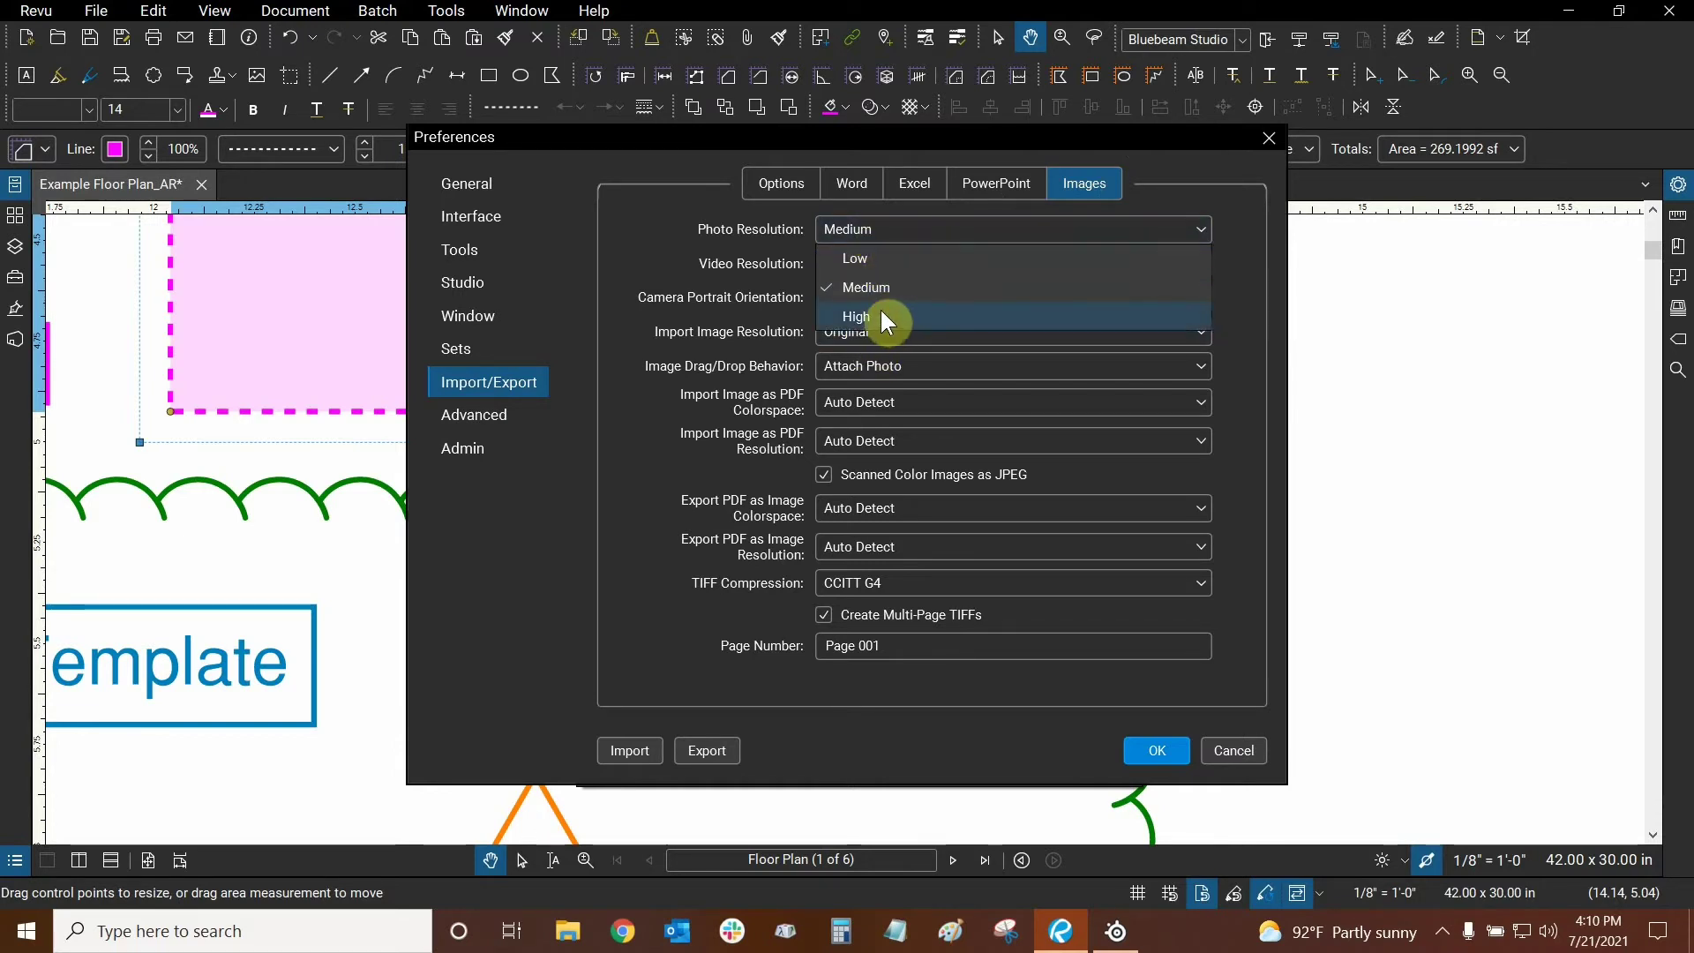
pyautogui.click(885, 319)
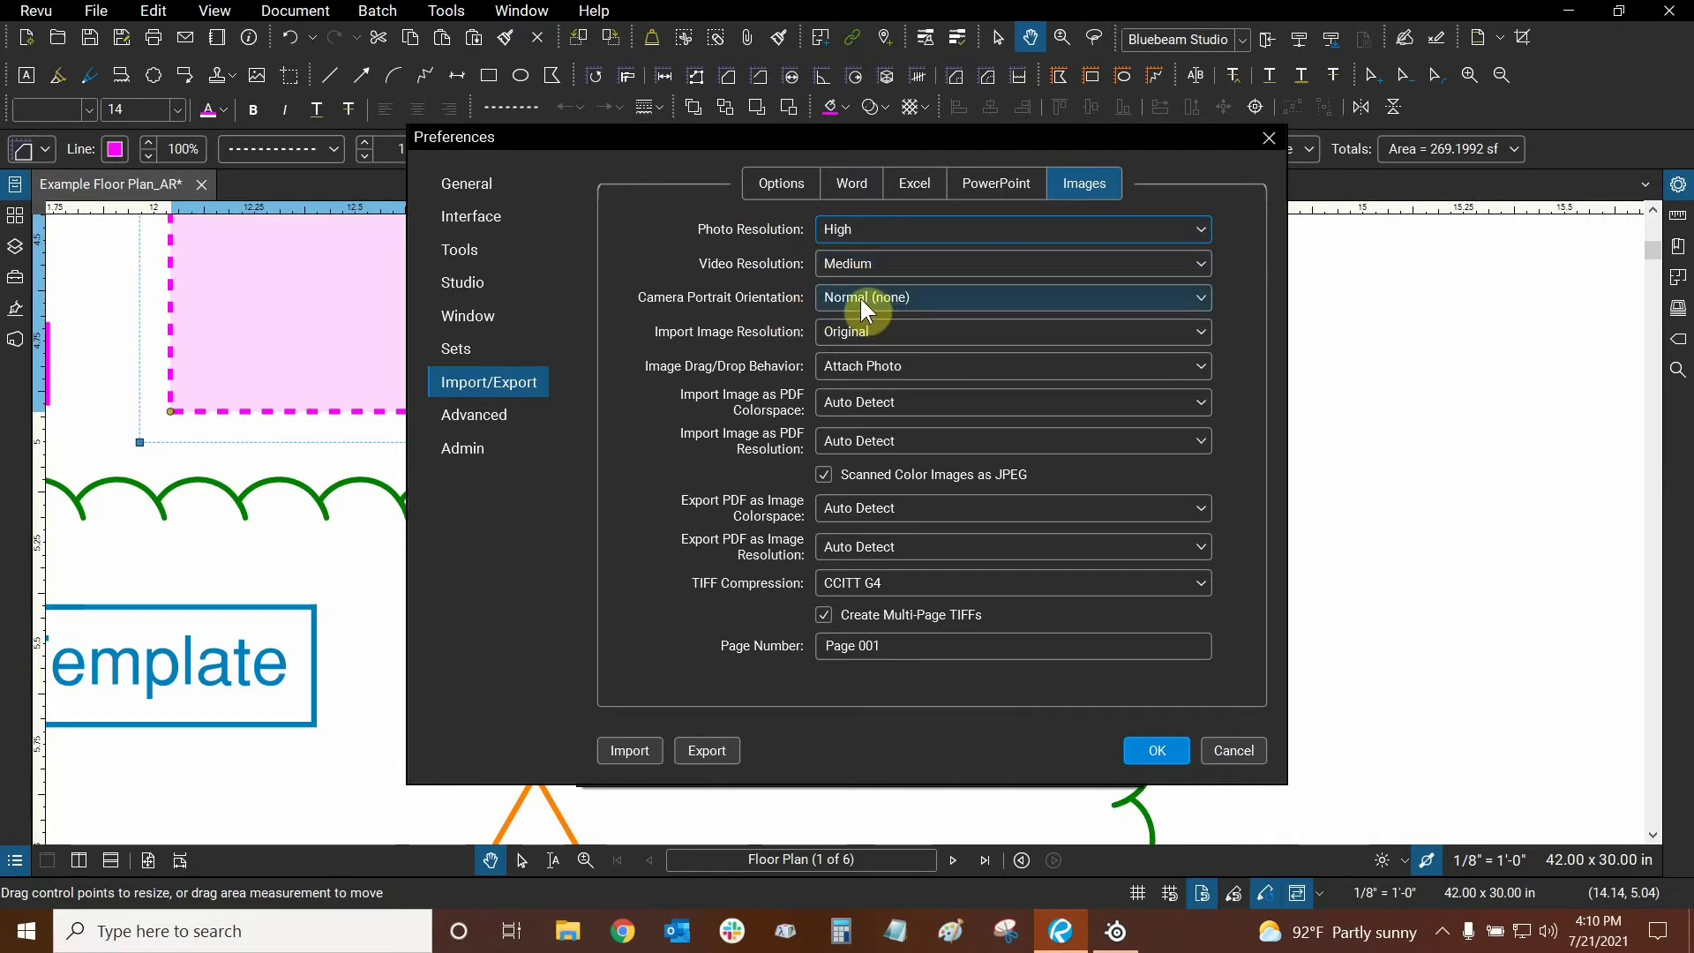
pyautogui.click(904, 299)
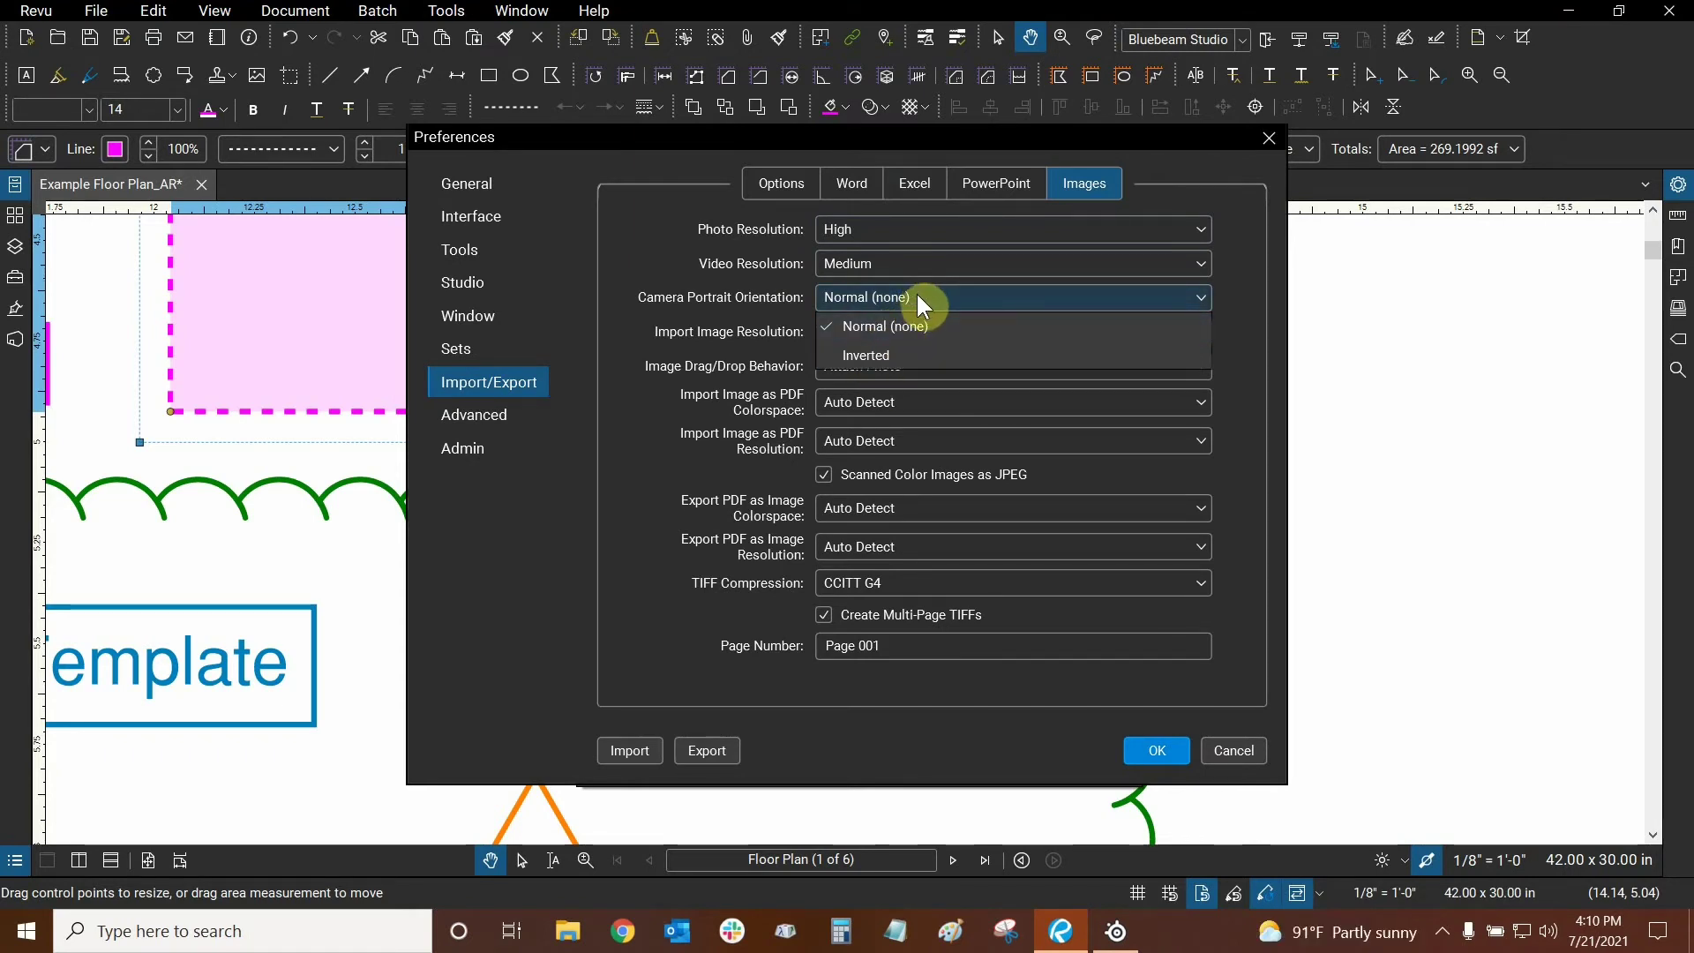
pyautogui.click(660, 186)
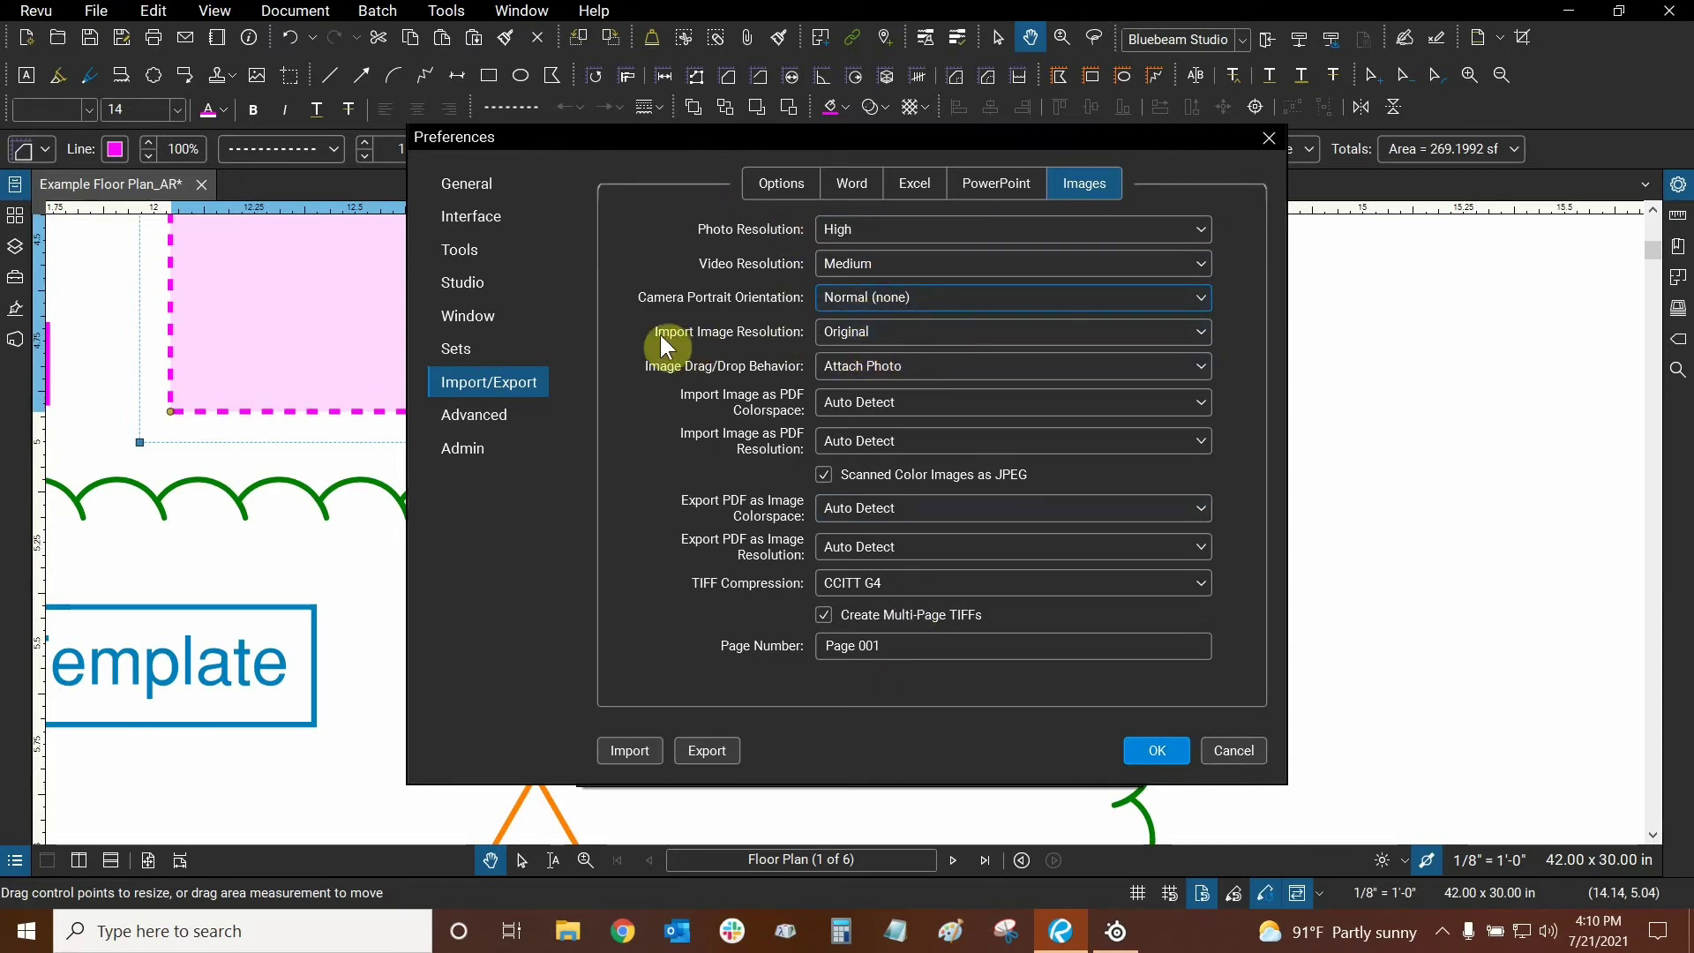
# Leave Import Image Resolution at Original and drag/drop at Attach Photo, then apply with OK.
pyautogui.click(886, 334)
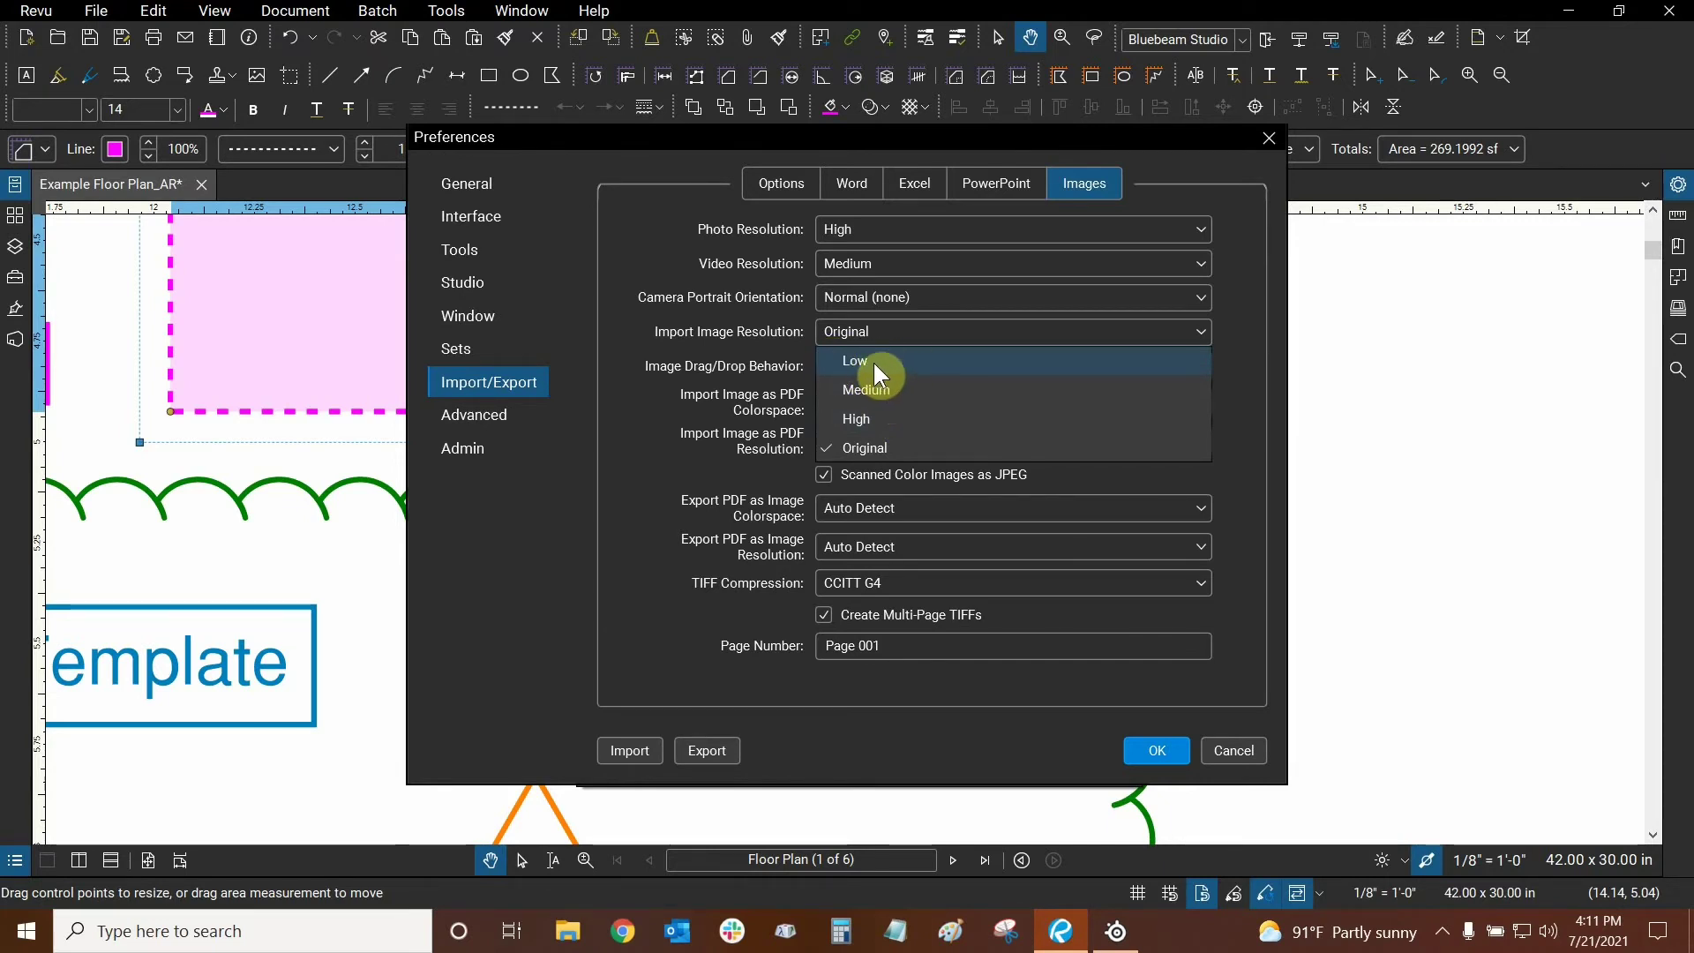
pyautogui.click(632, 327)
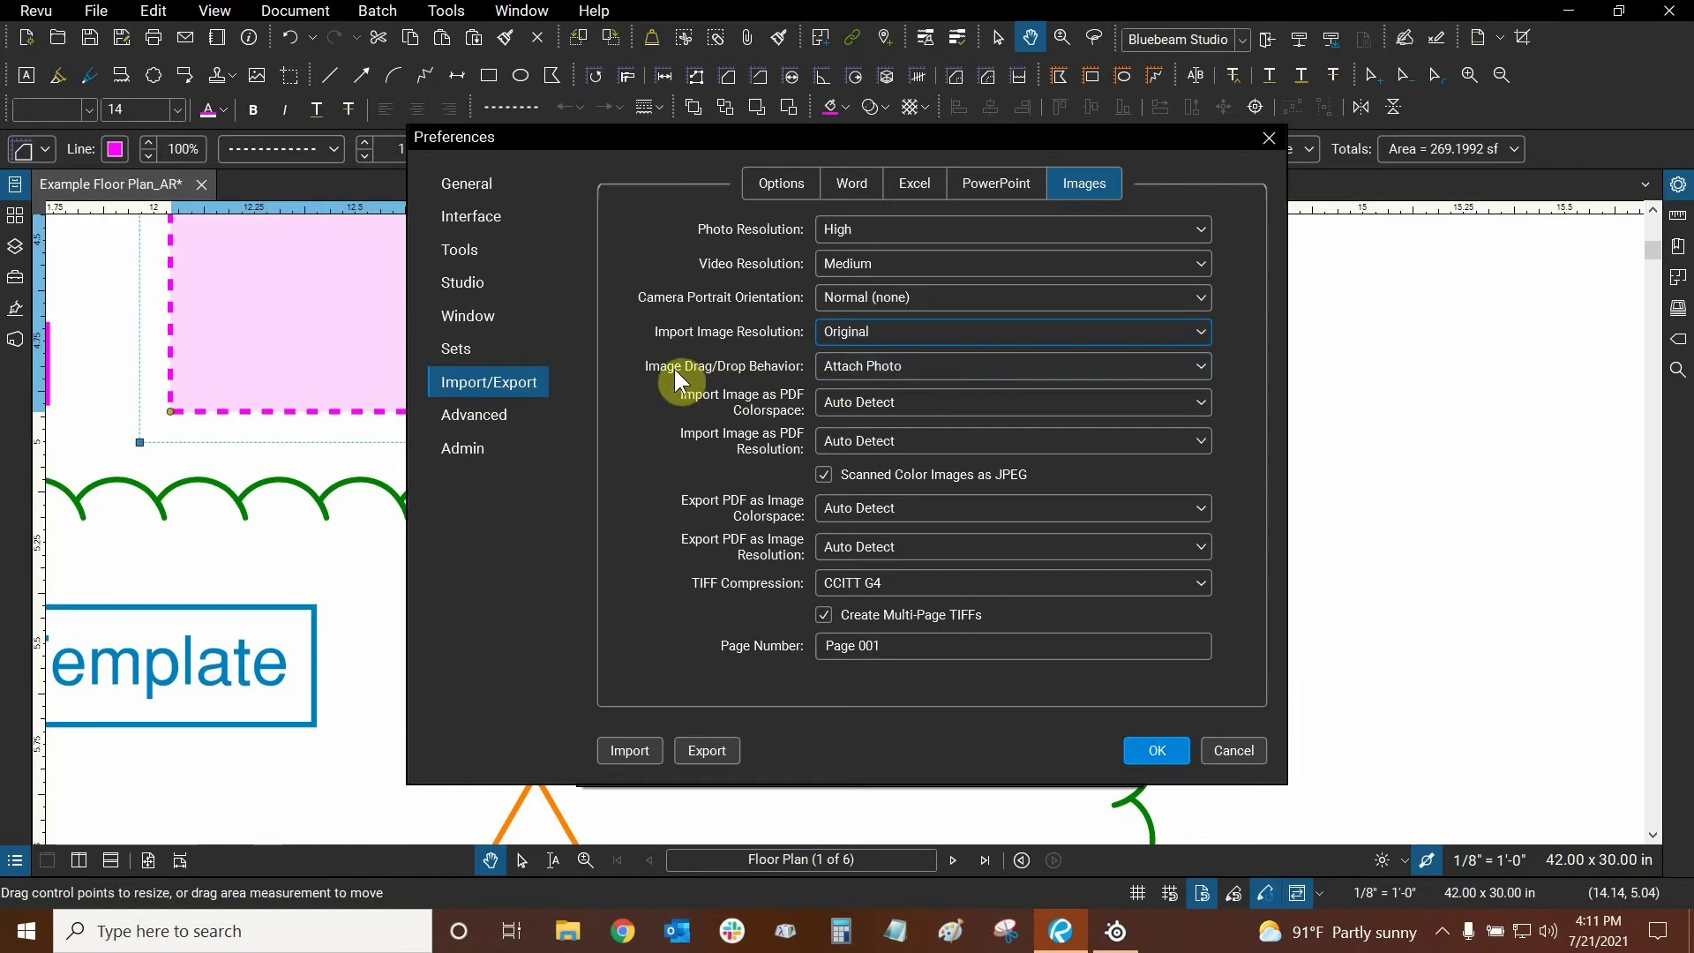
pyautogui.click(905, 365)
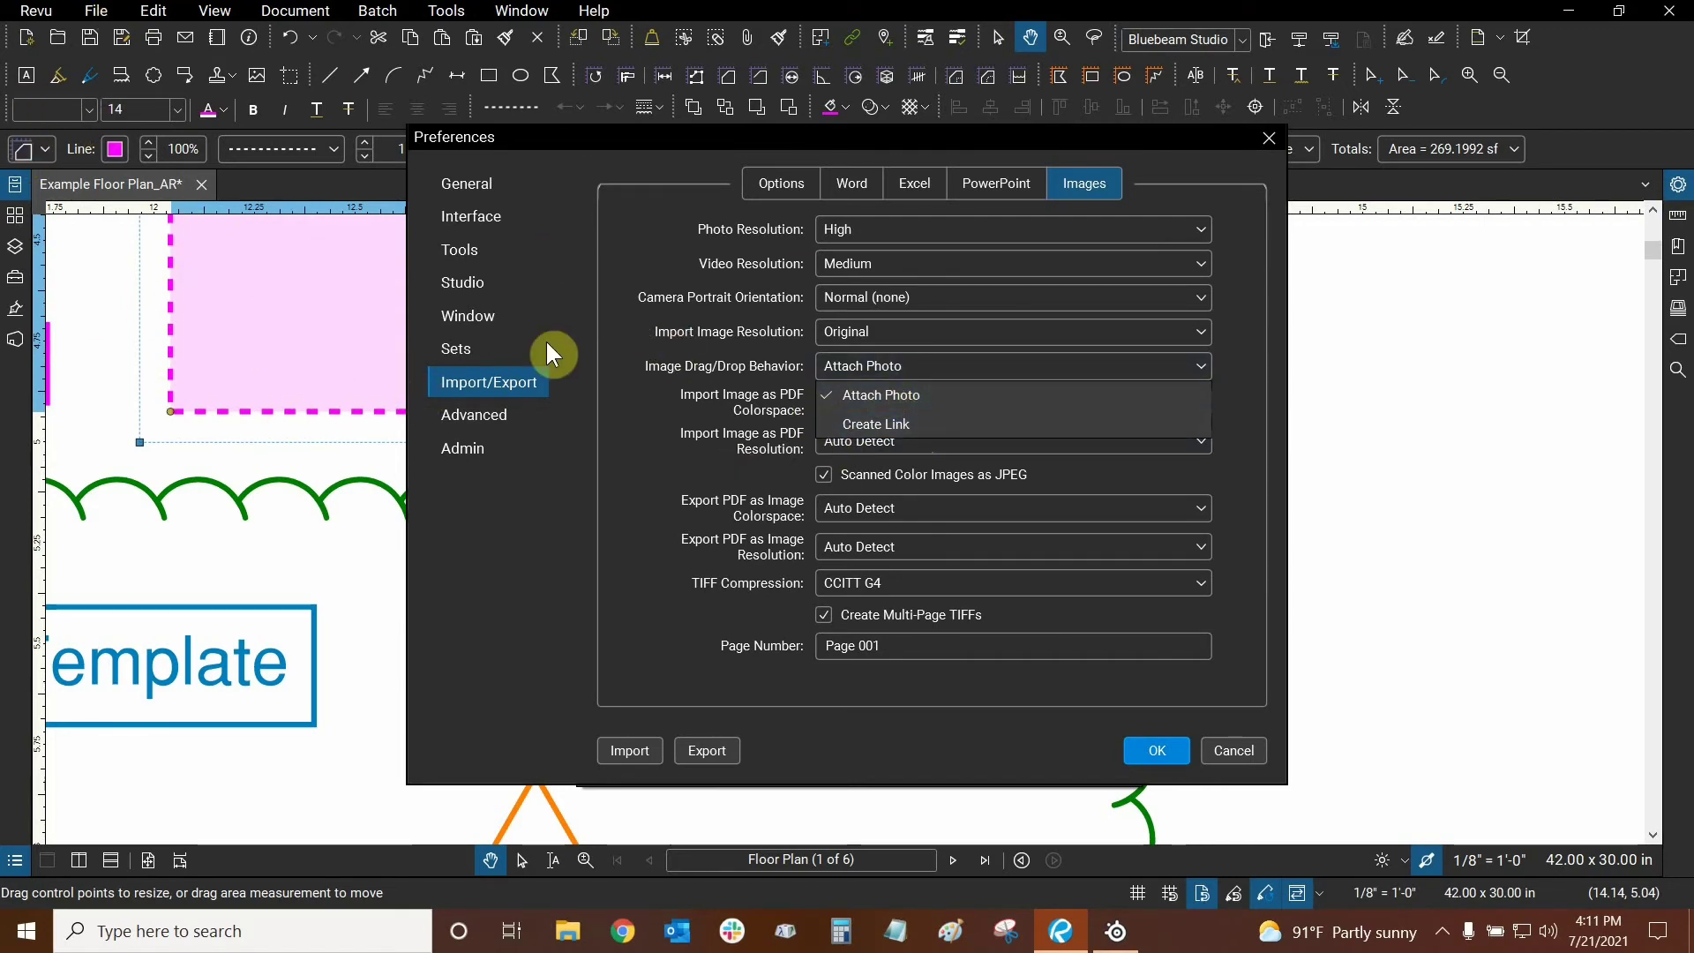
pyautogui.click(625, 345)
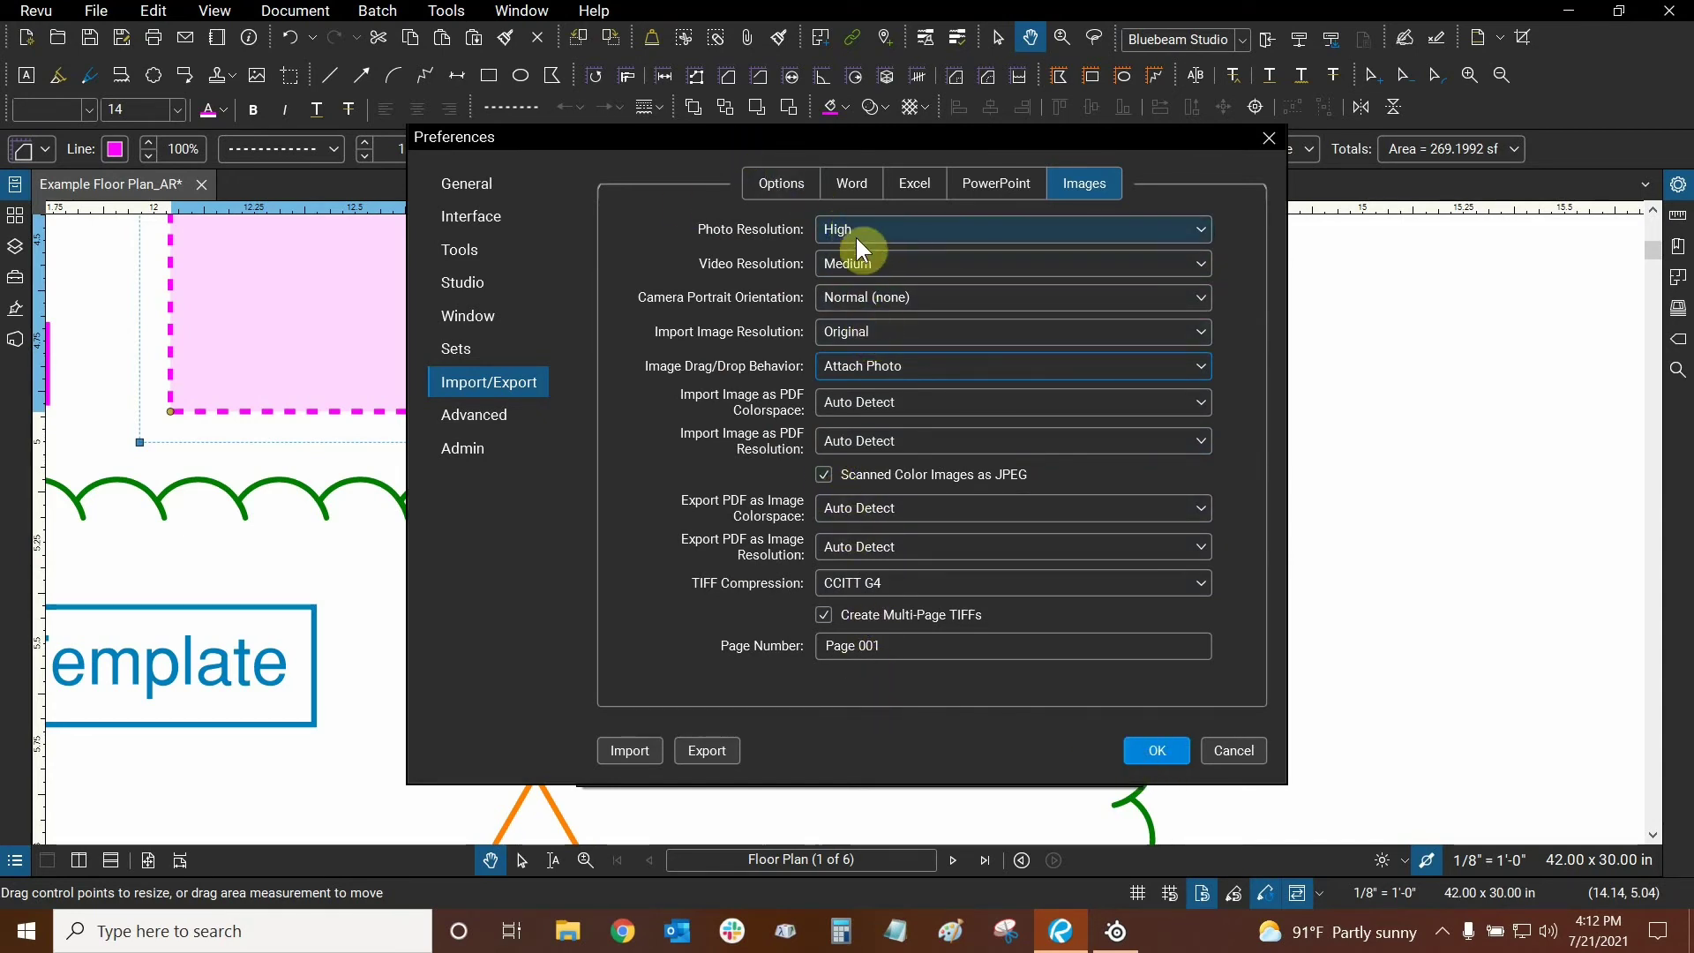
pyautogui.click(1173, 750)
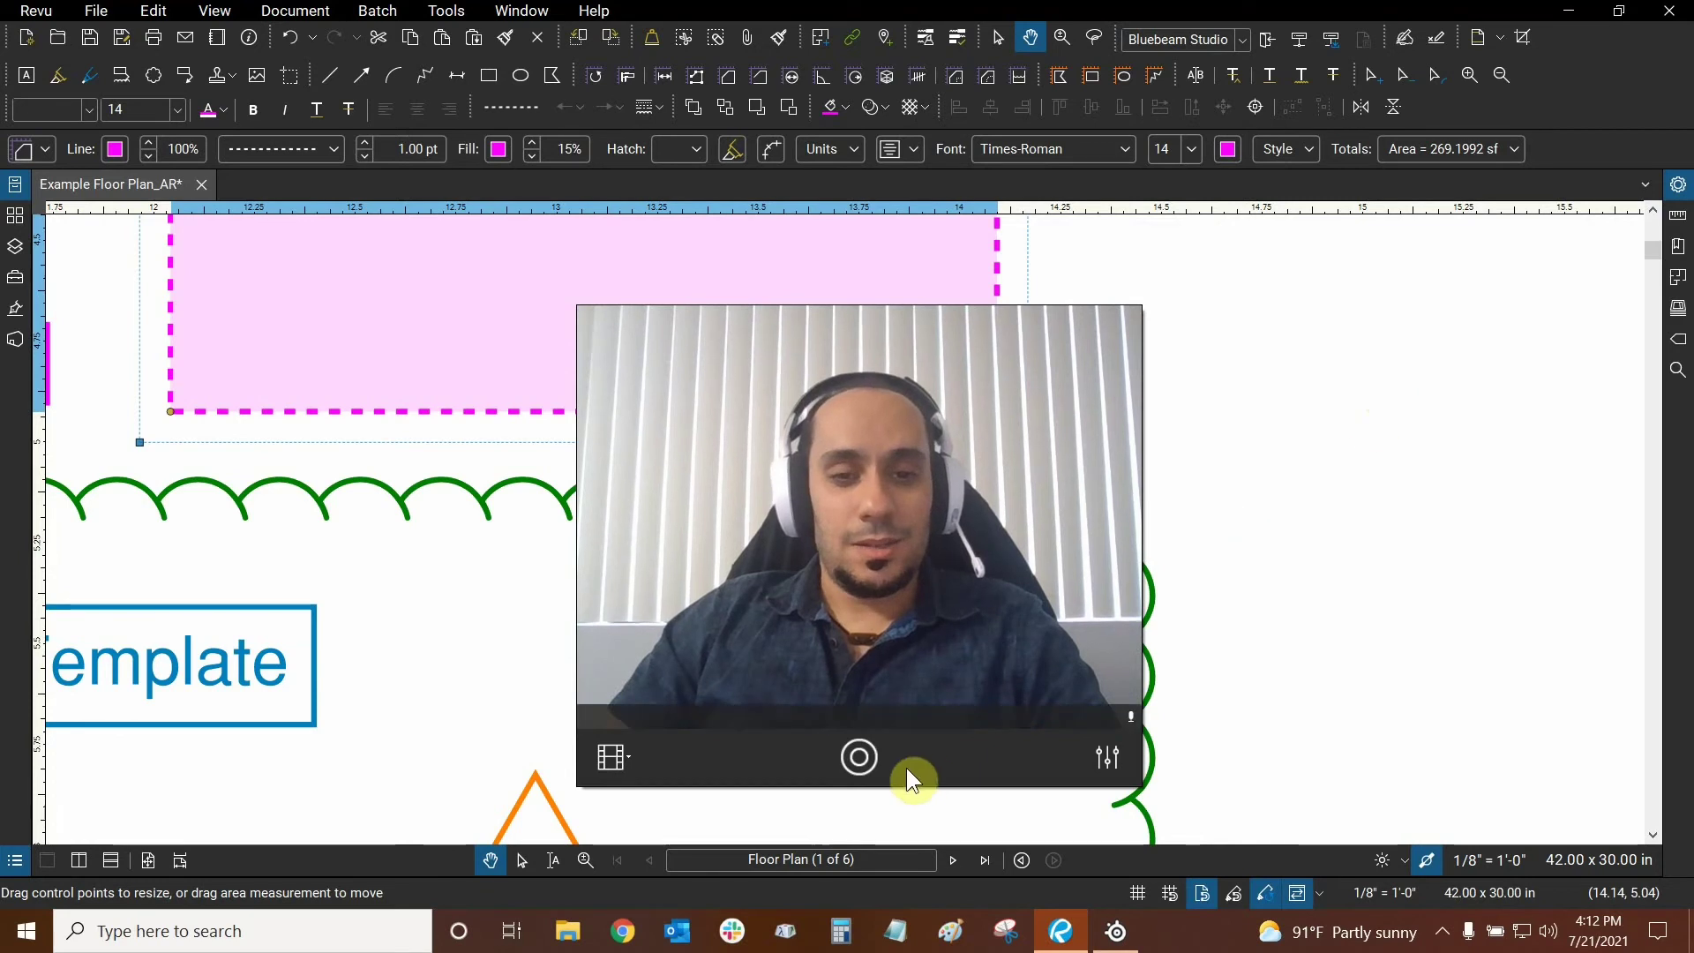
# Record a 6-second webcam video and keep it as the Exterior - 3 capture.
pyautogui.click(628, 761)
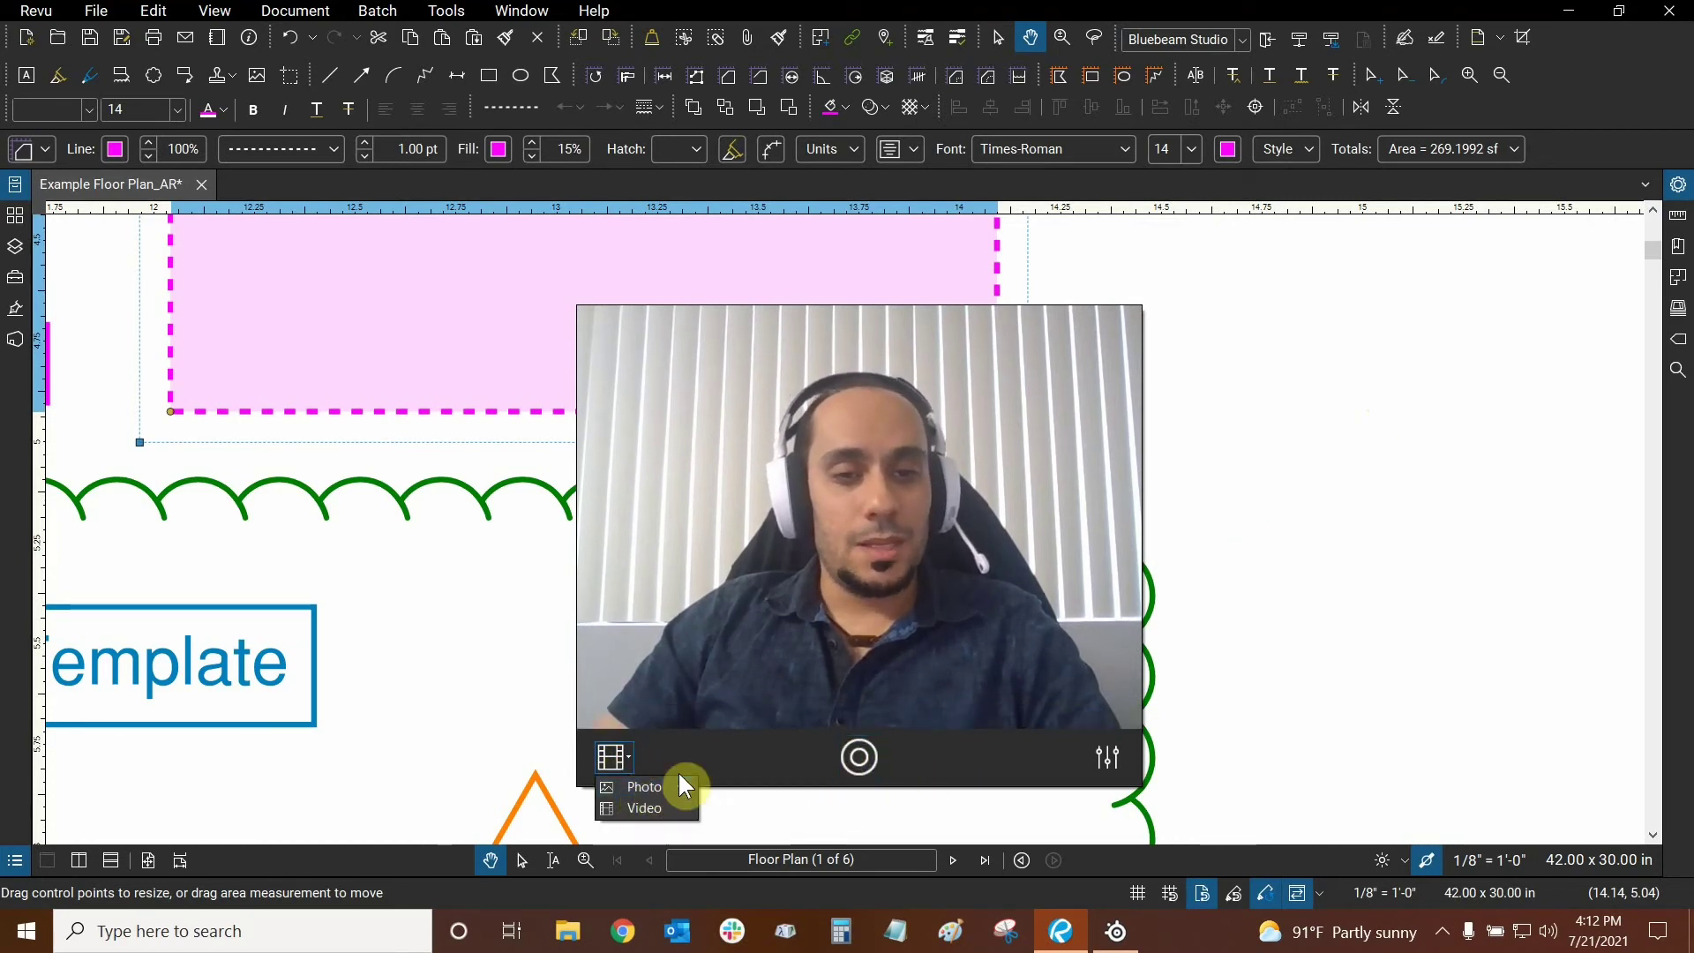
pyautogui.click(685, 785)
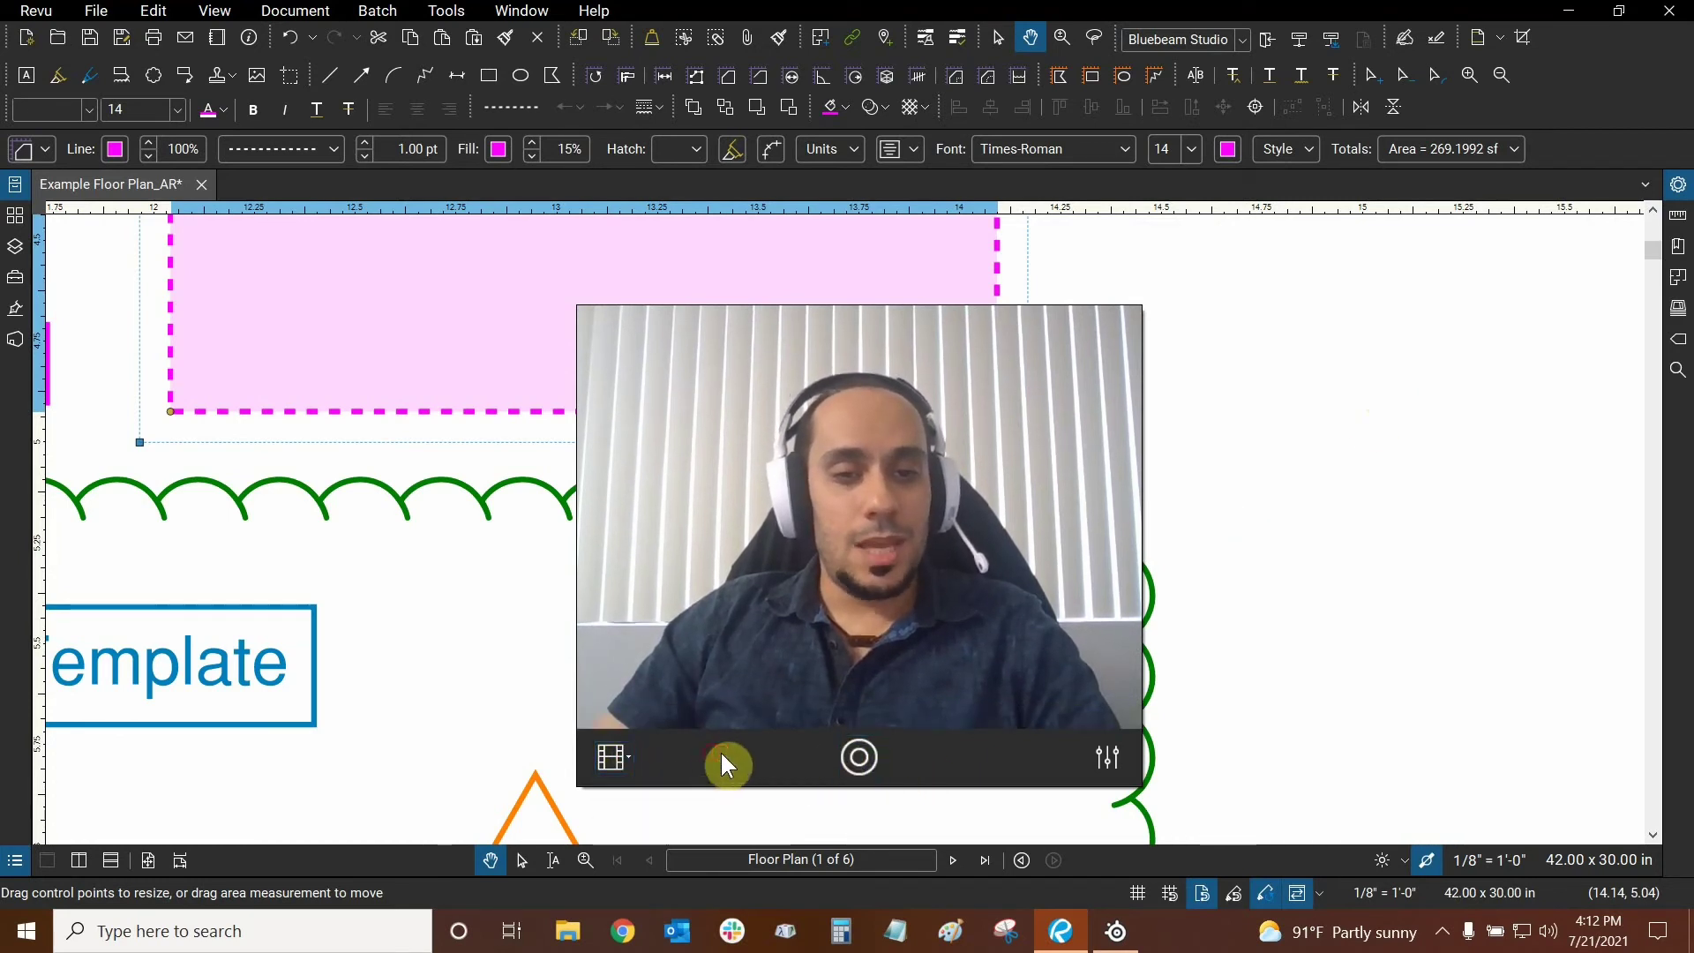
pyautogui.click(858, 756)
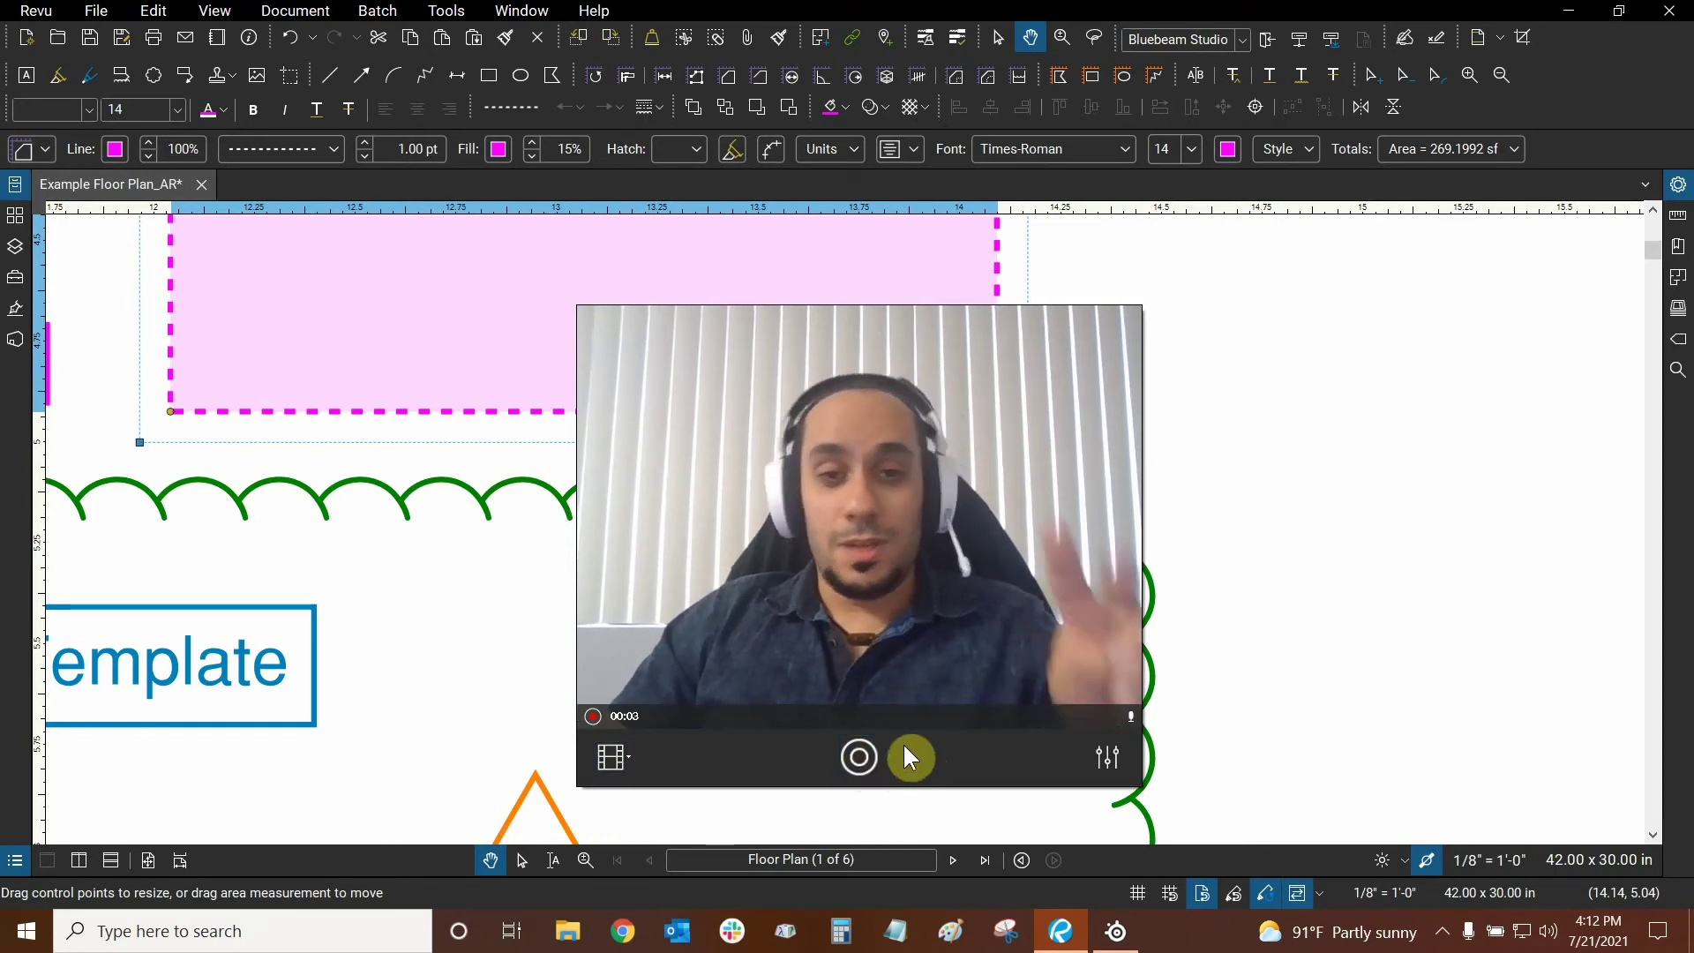
pyautogui.click(861, 757)
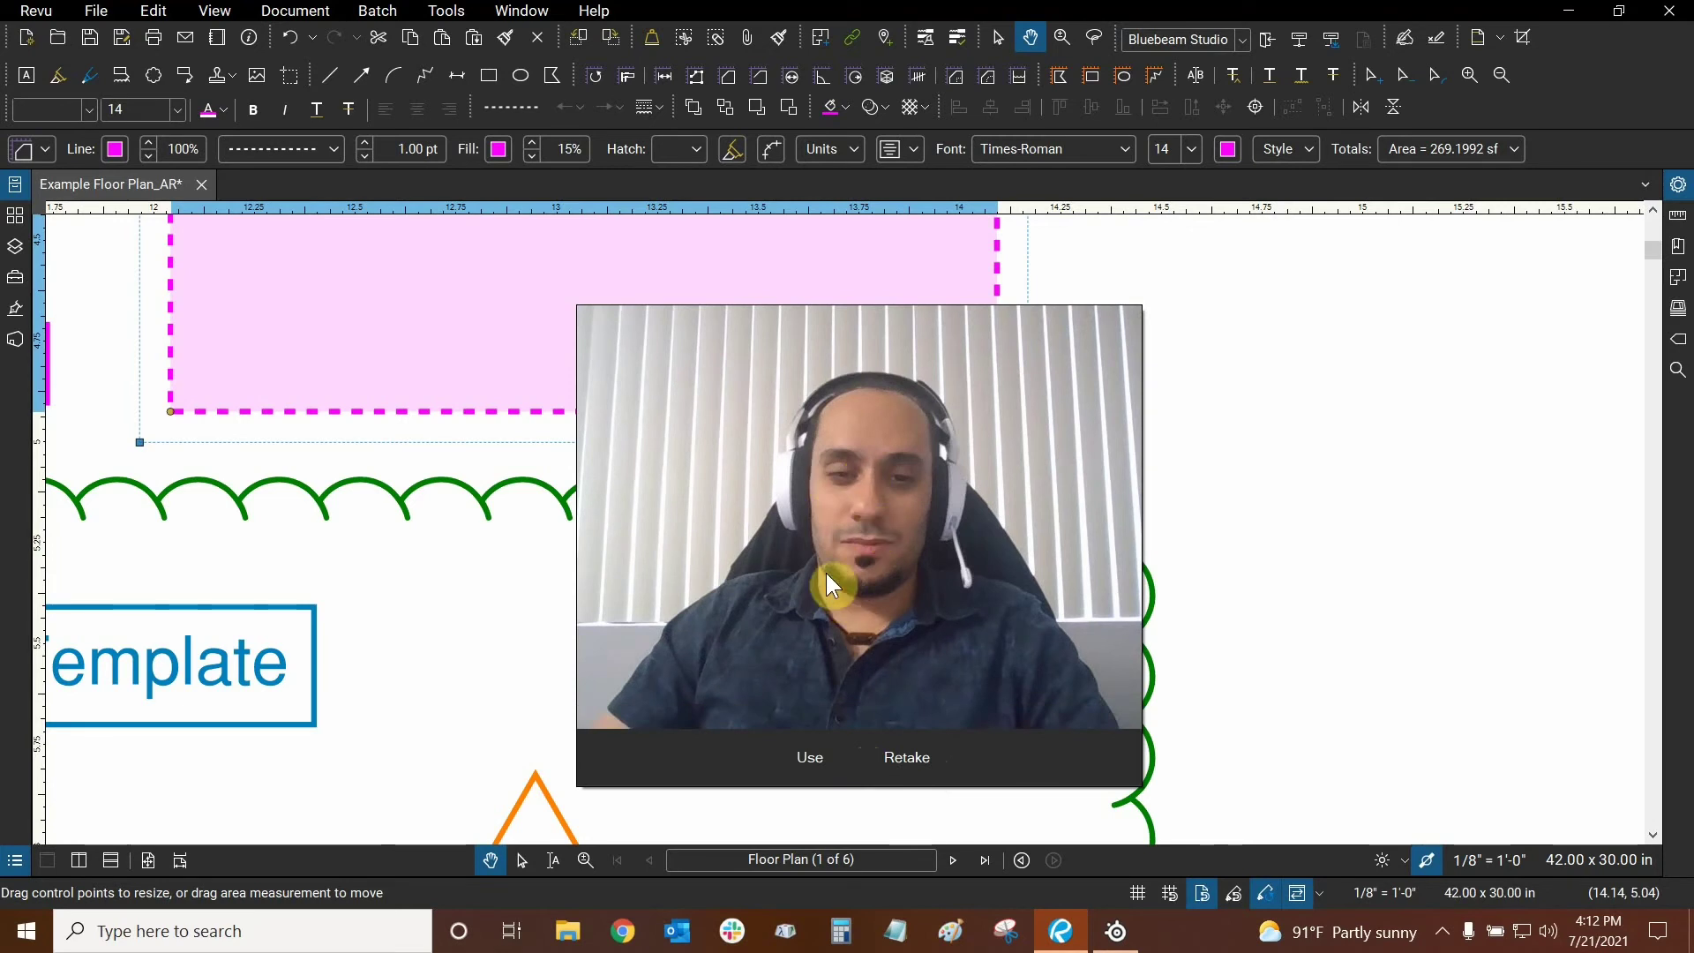
pyautogui.click(807, 759)
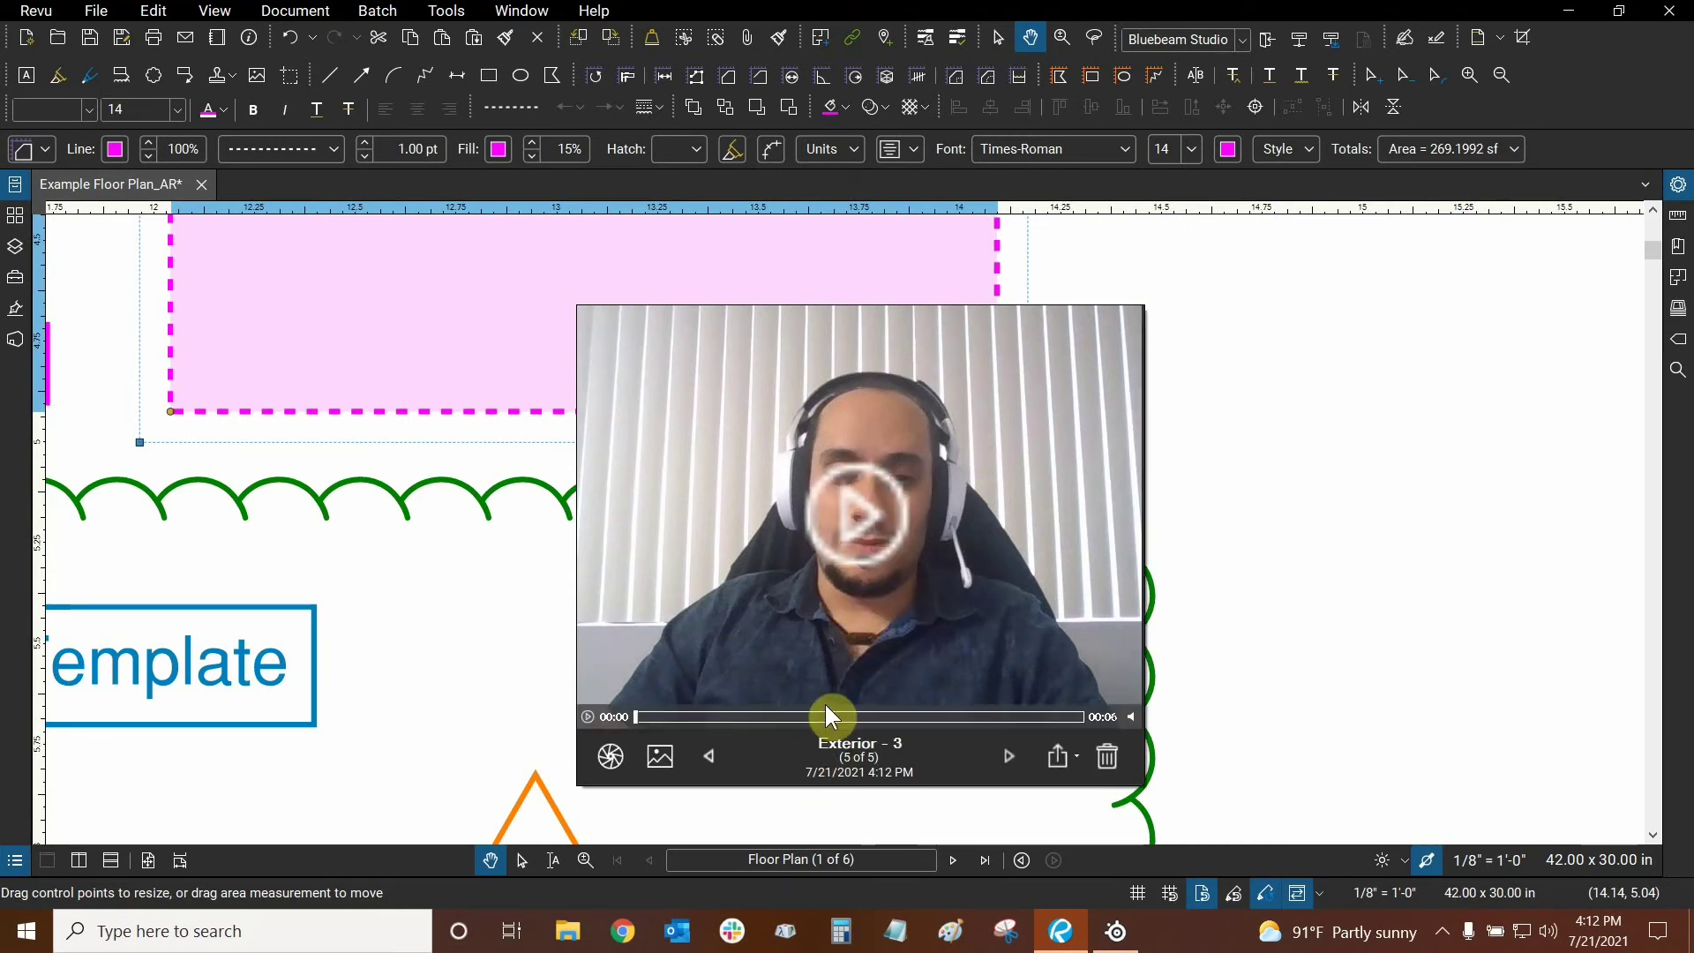
# Compare Exterior - 2 with Exterior - 3, then return to the live camera view.
pyautogui.click(709, 755)
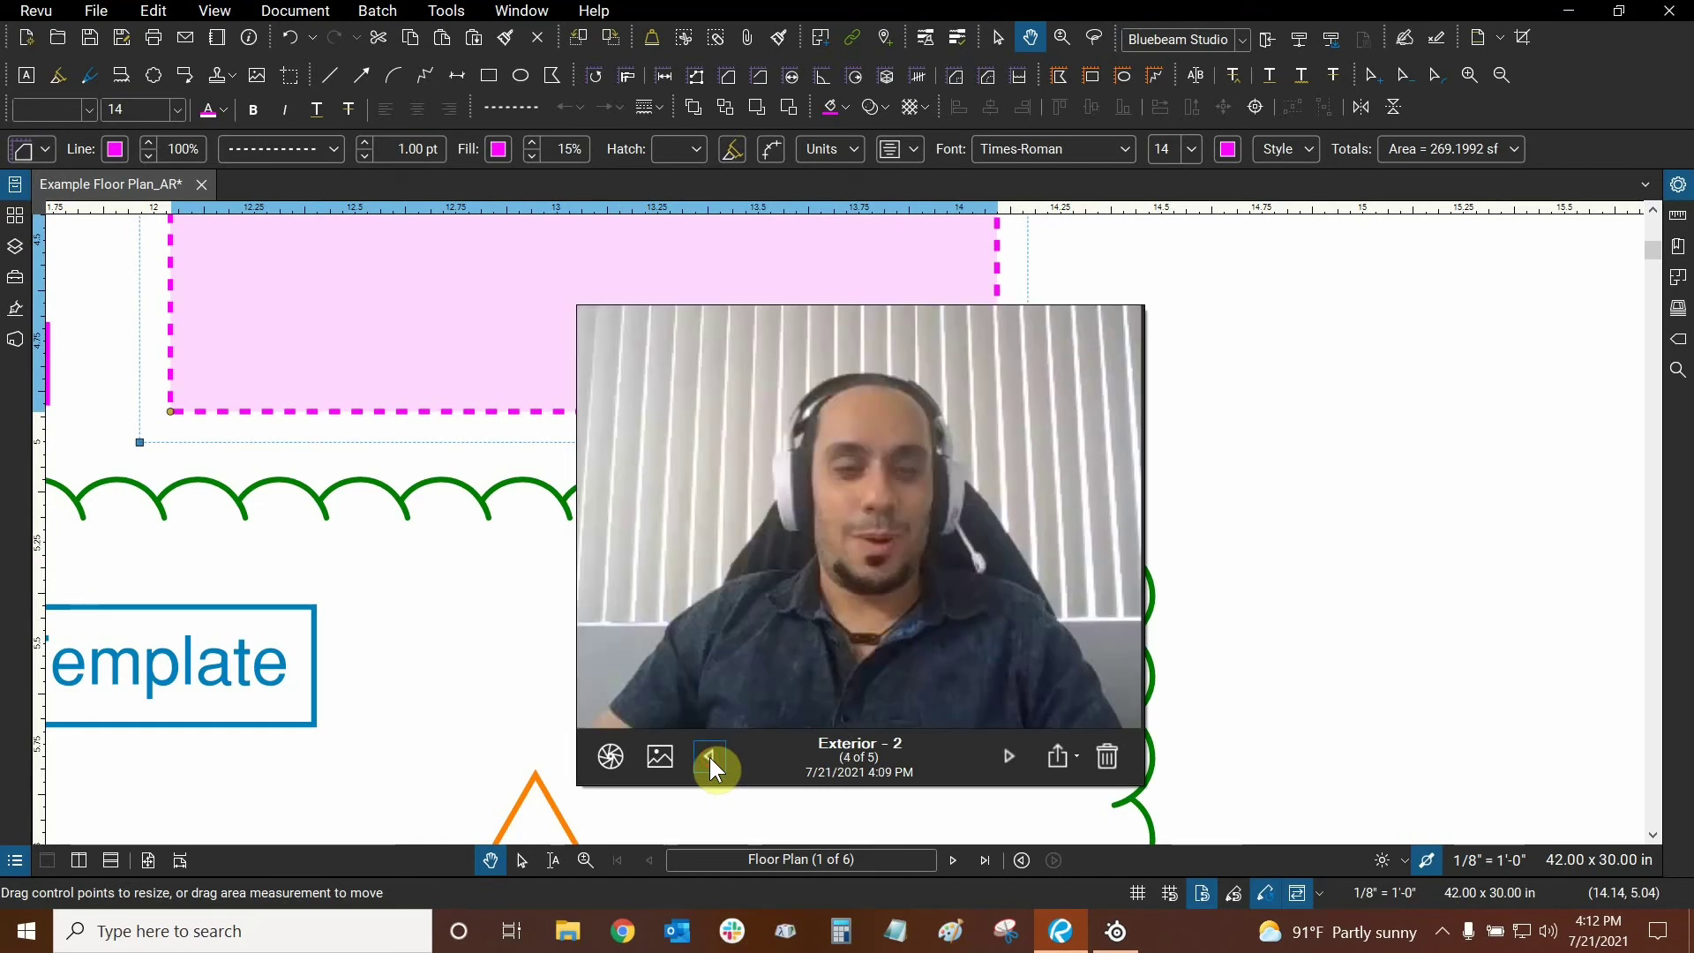
pyautogui.click(1009, 757)
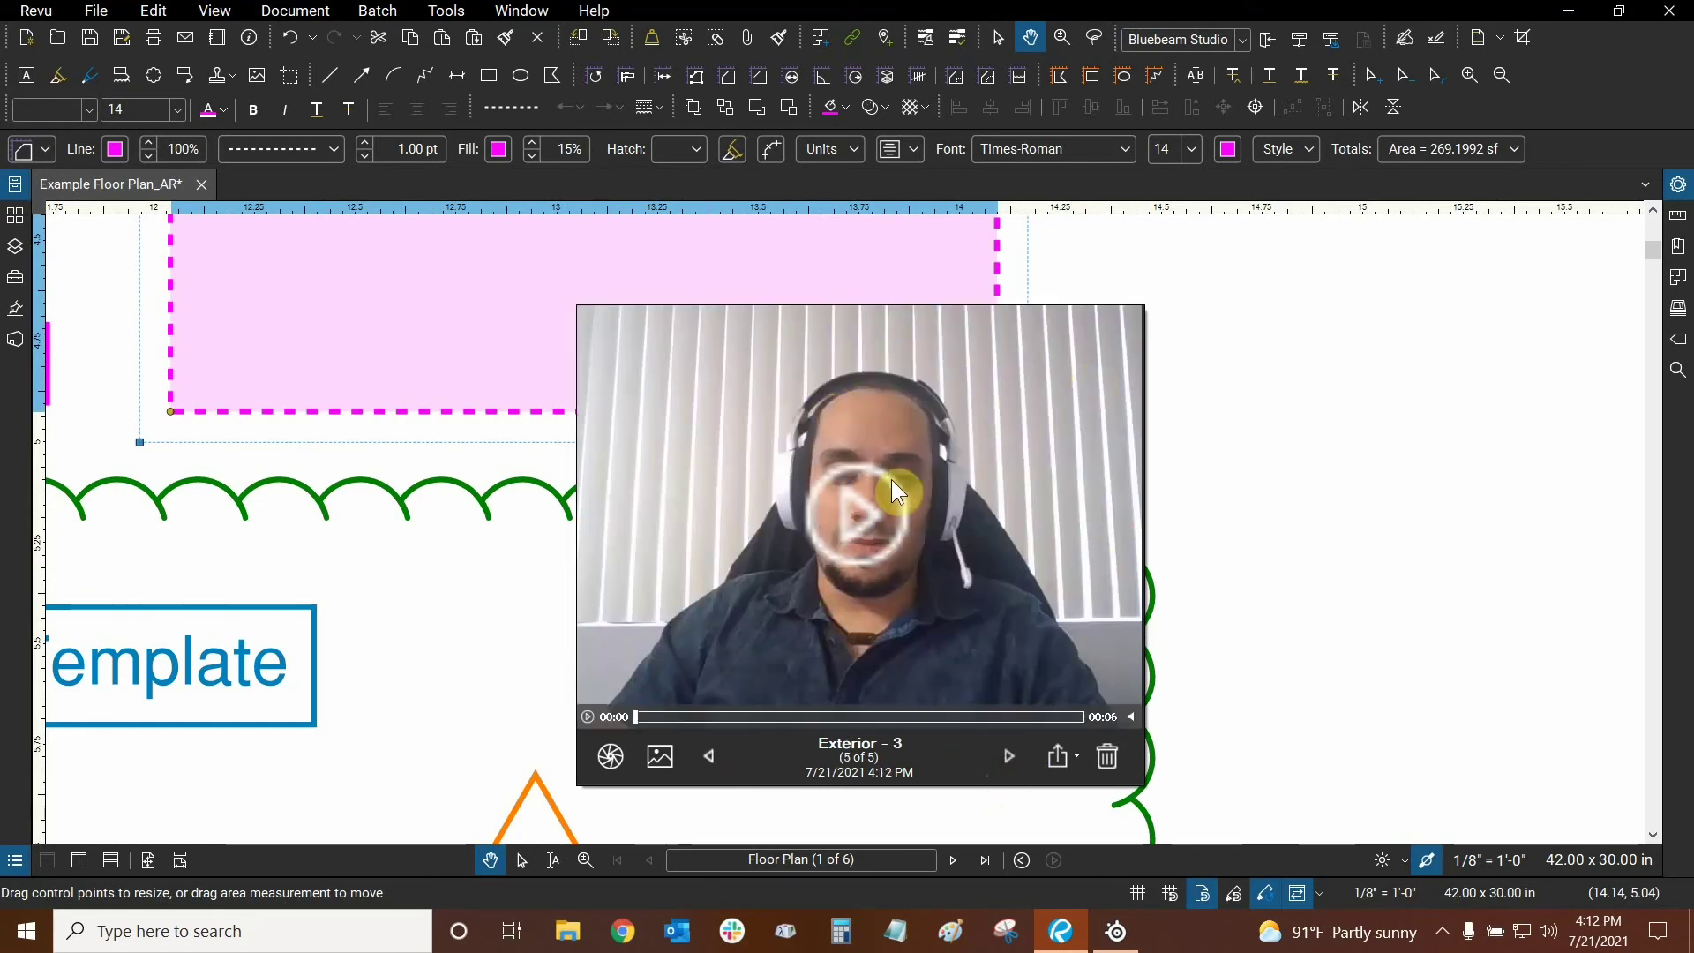
pyautogui.click(610, 759)
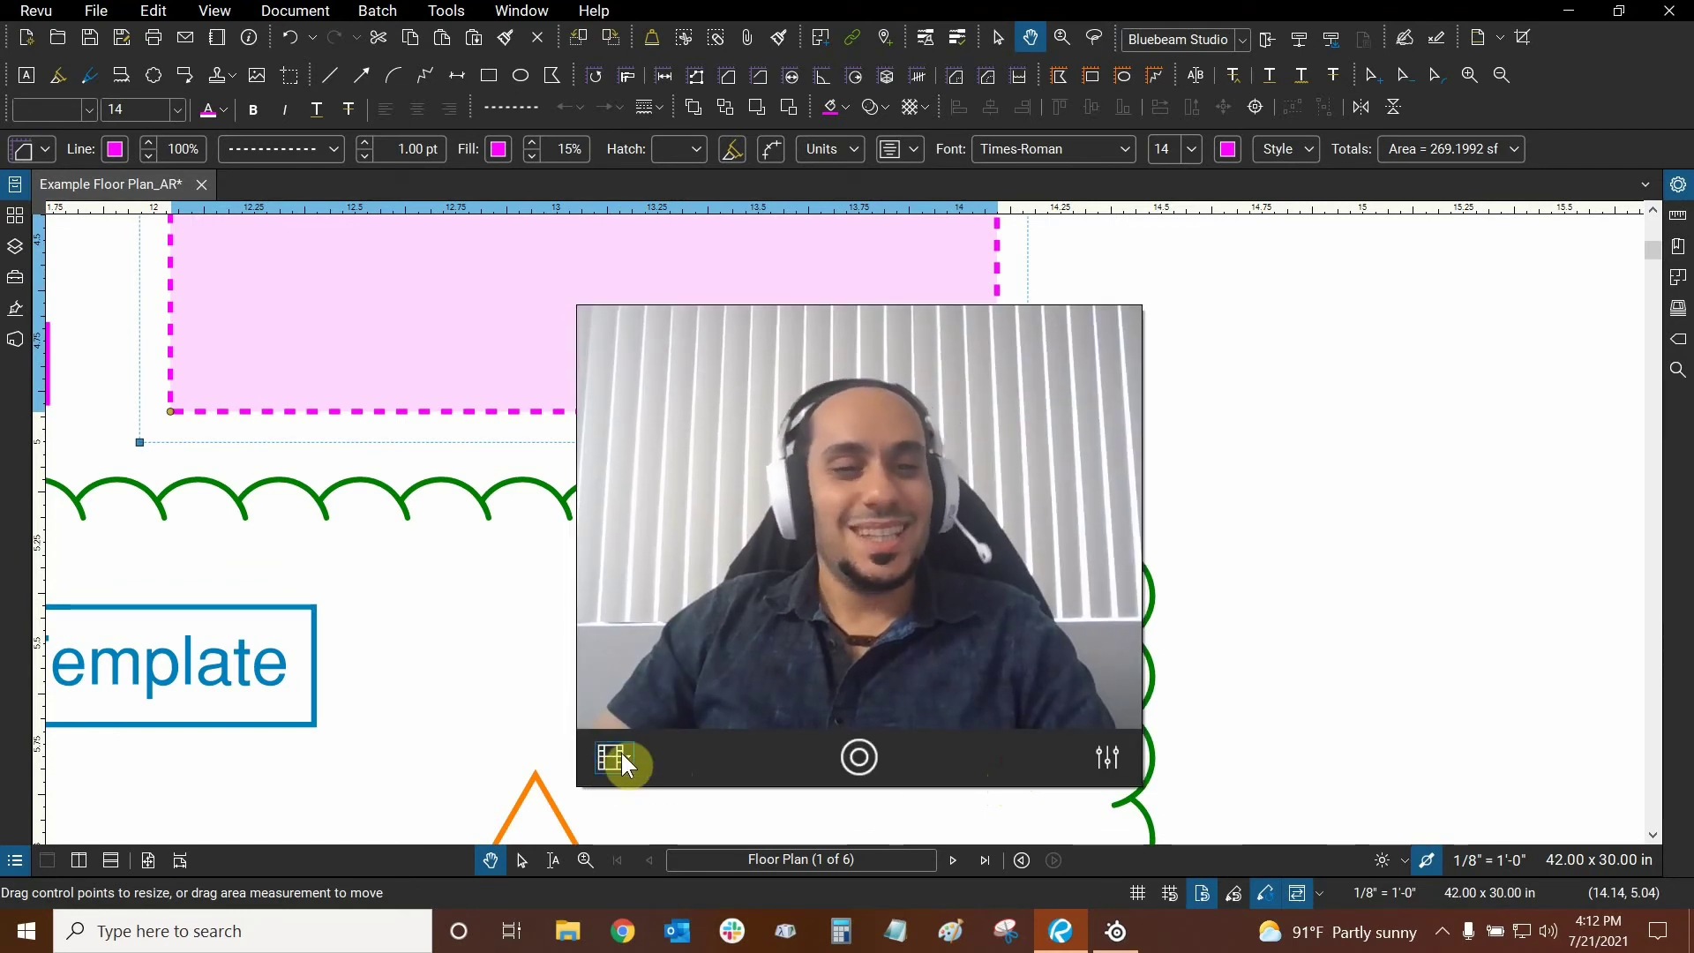
# Switch capture to Photo mode, take a webcam photo and keep it as Exterior - 4.
pyautogui.click(622, 759)
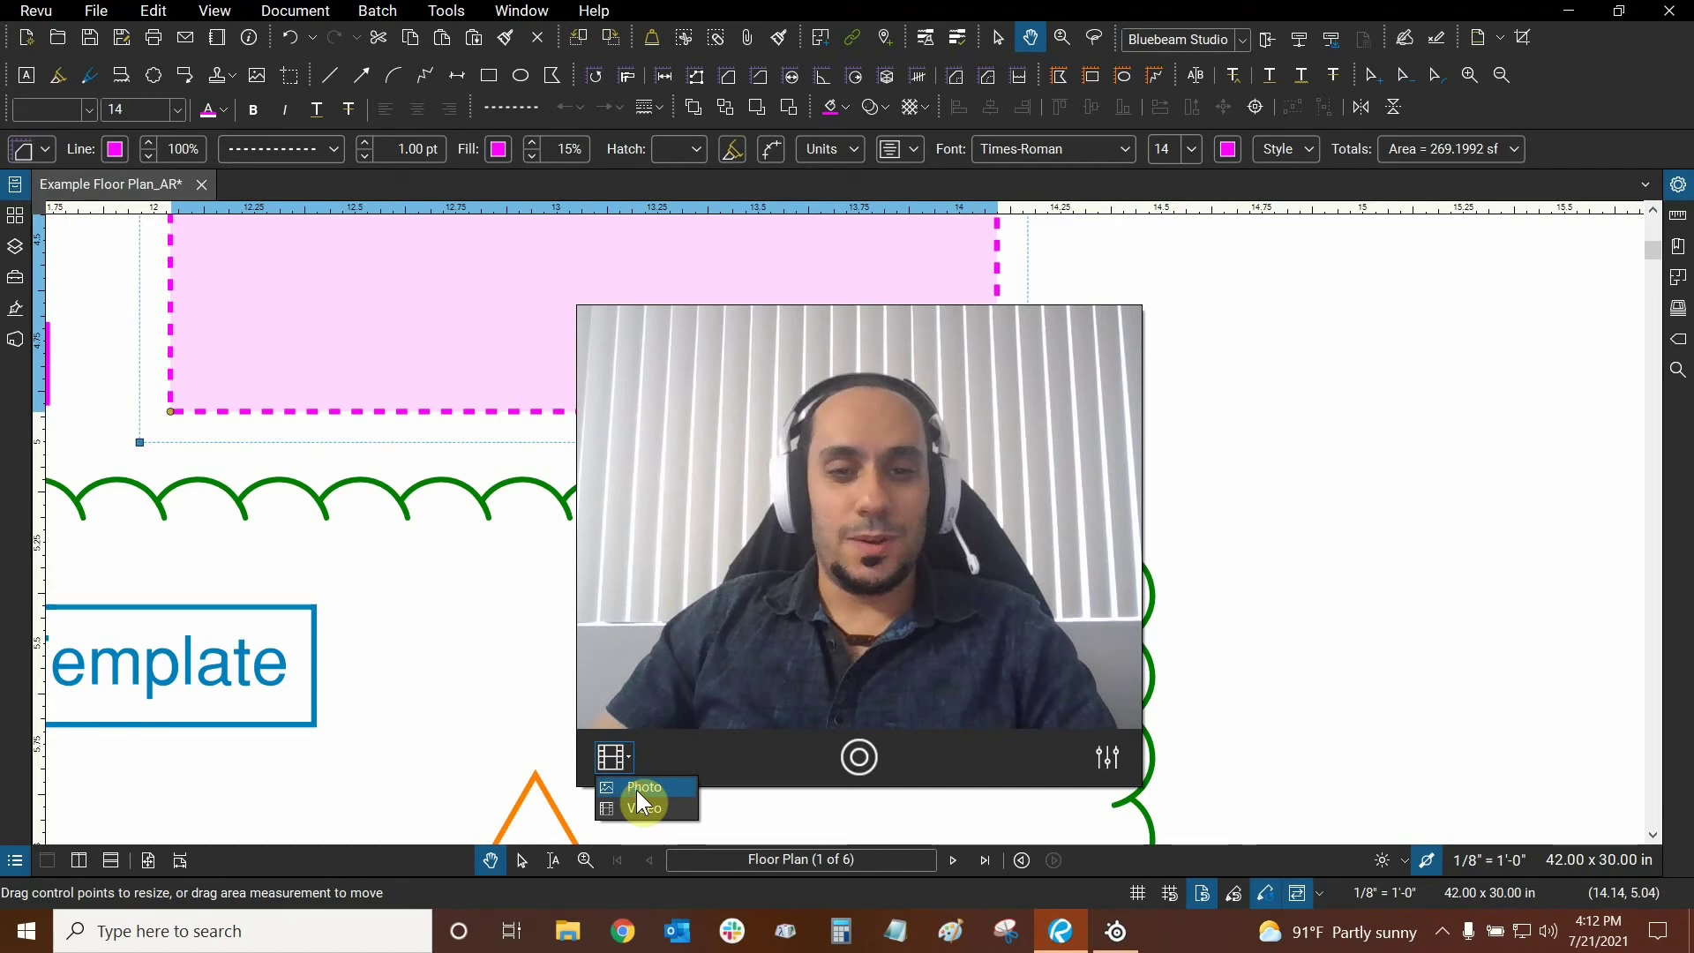
pyautogui.click(644, 788)
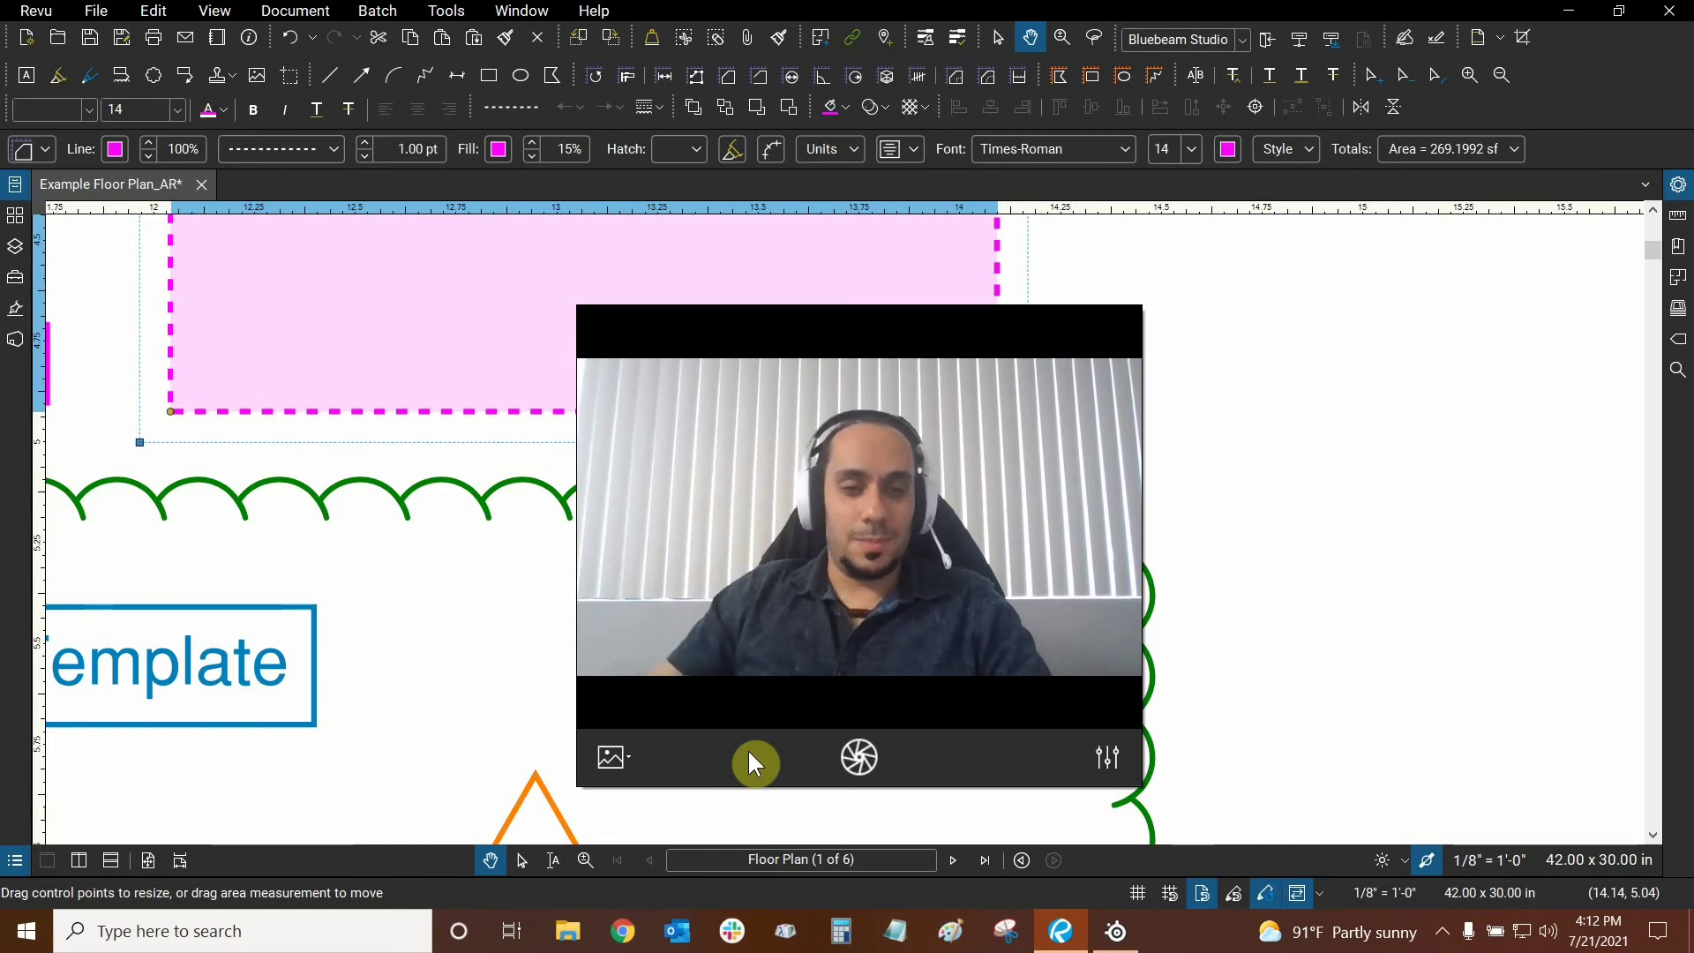
pyautogui.click(859, 757)
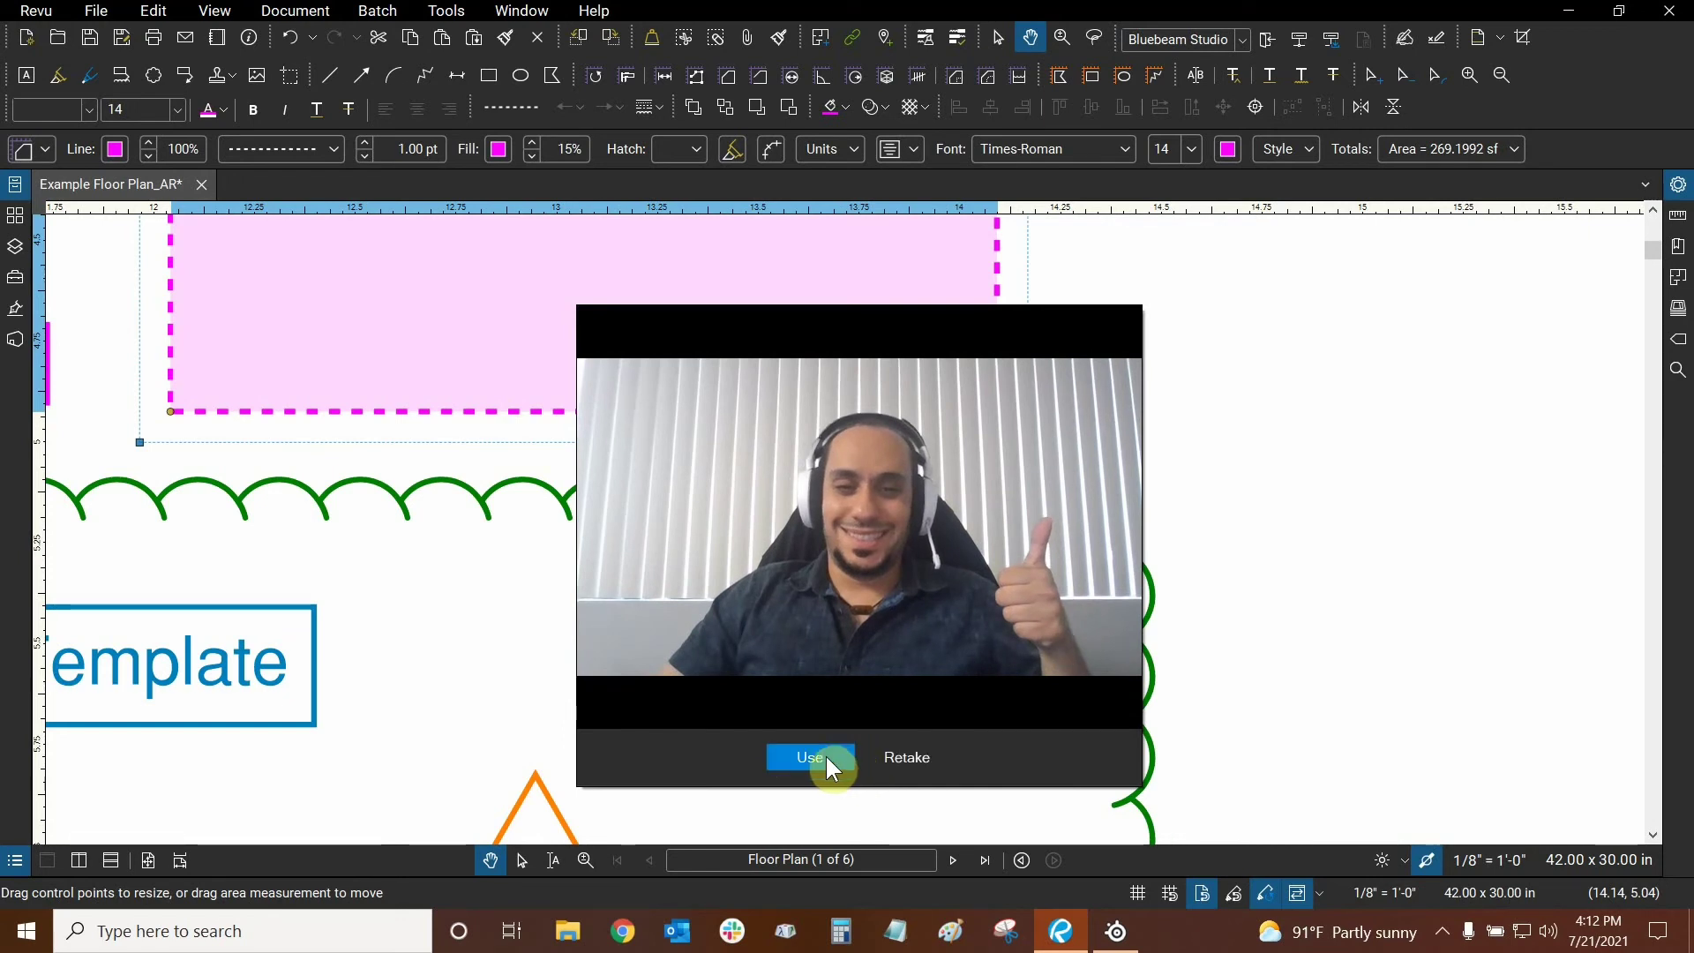
pyautogui.click(825, 757)
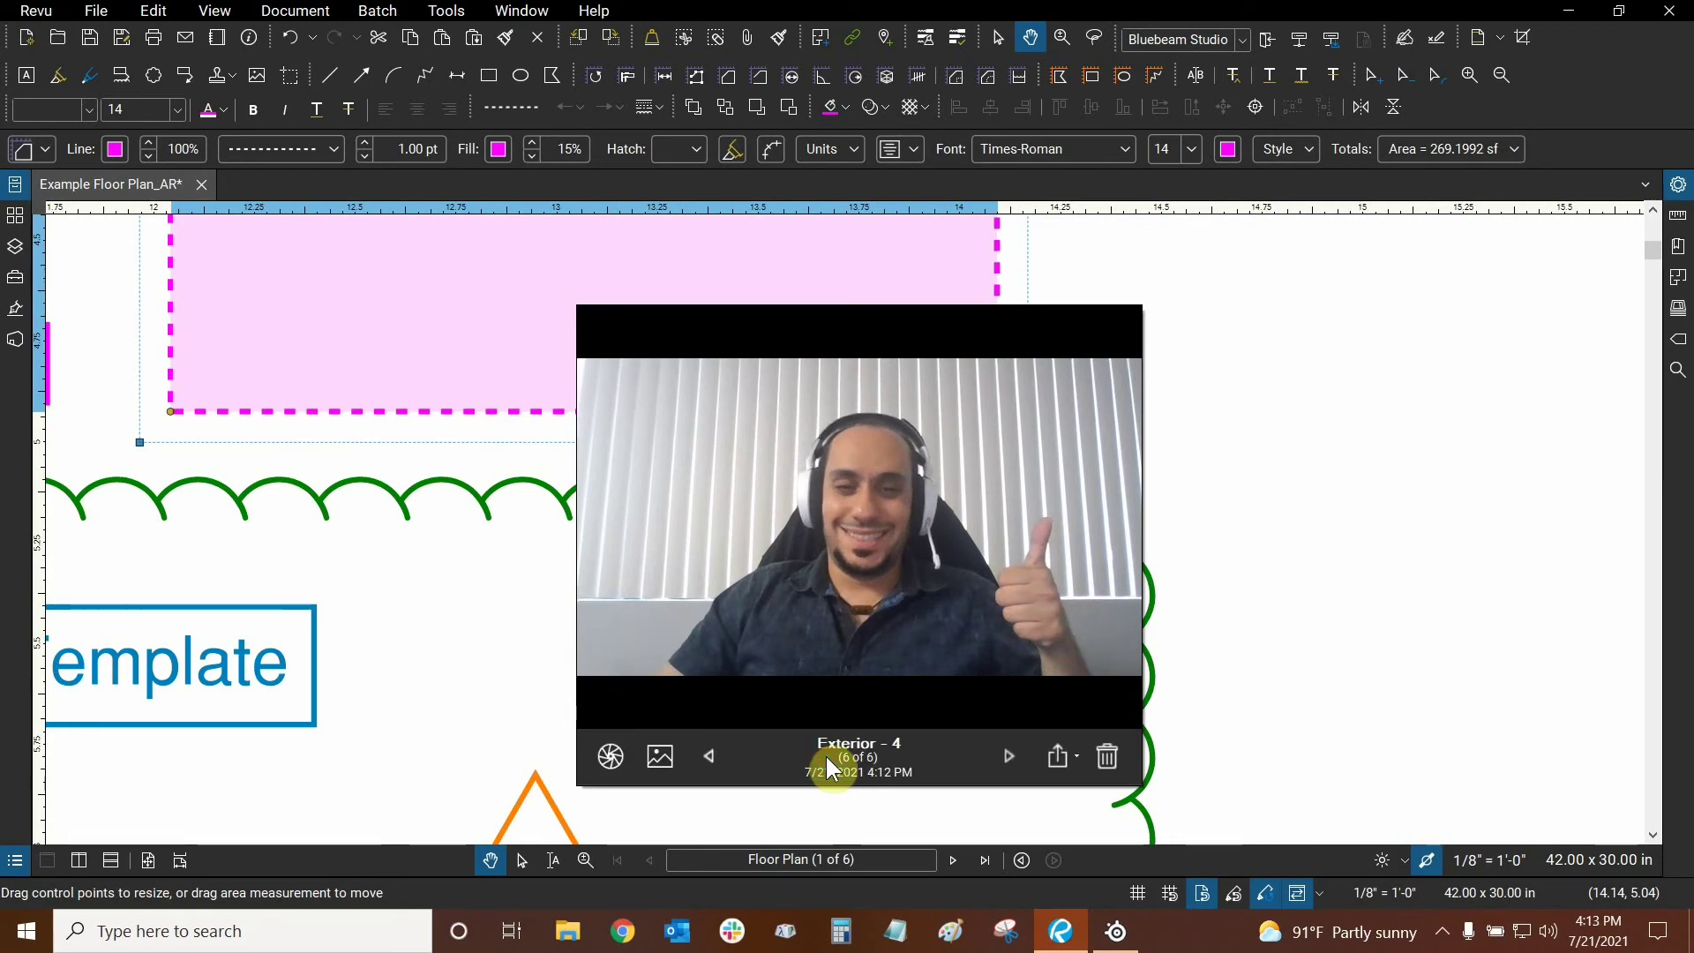
# Browse back and forth through the six attachments, ending on Exterior - 2 (4 of 6).
pyautogui.click(710, 756)
pyautogui.click(1009, 756)
pyautogui.click(715, 754)
pyautogui.click(717, 757)
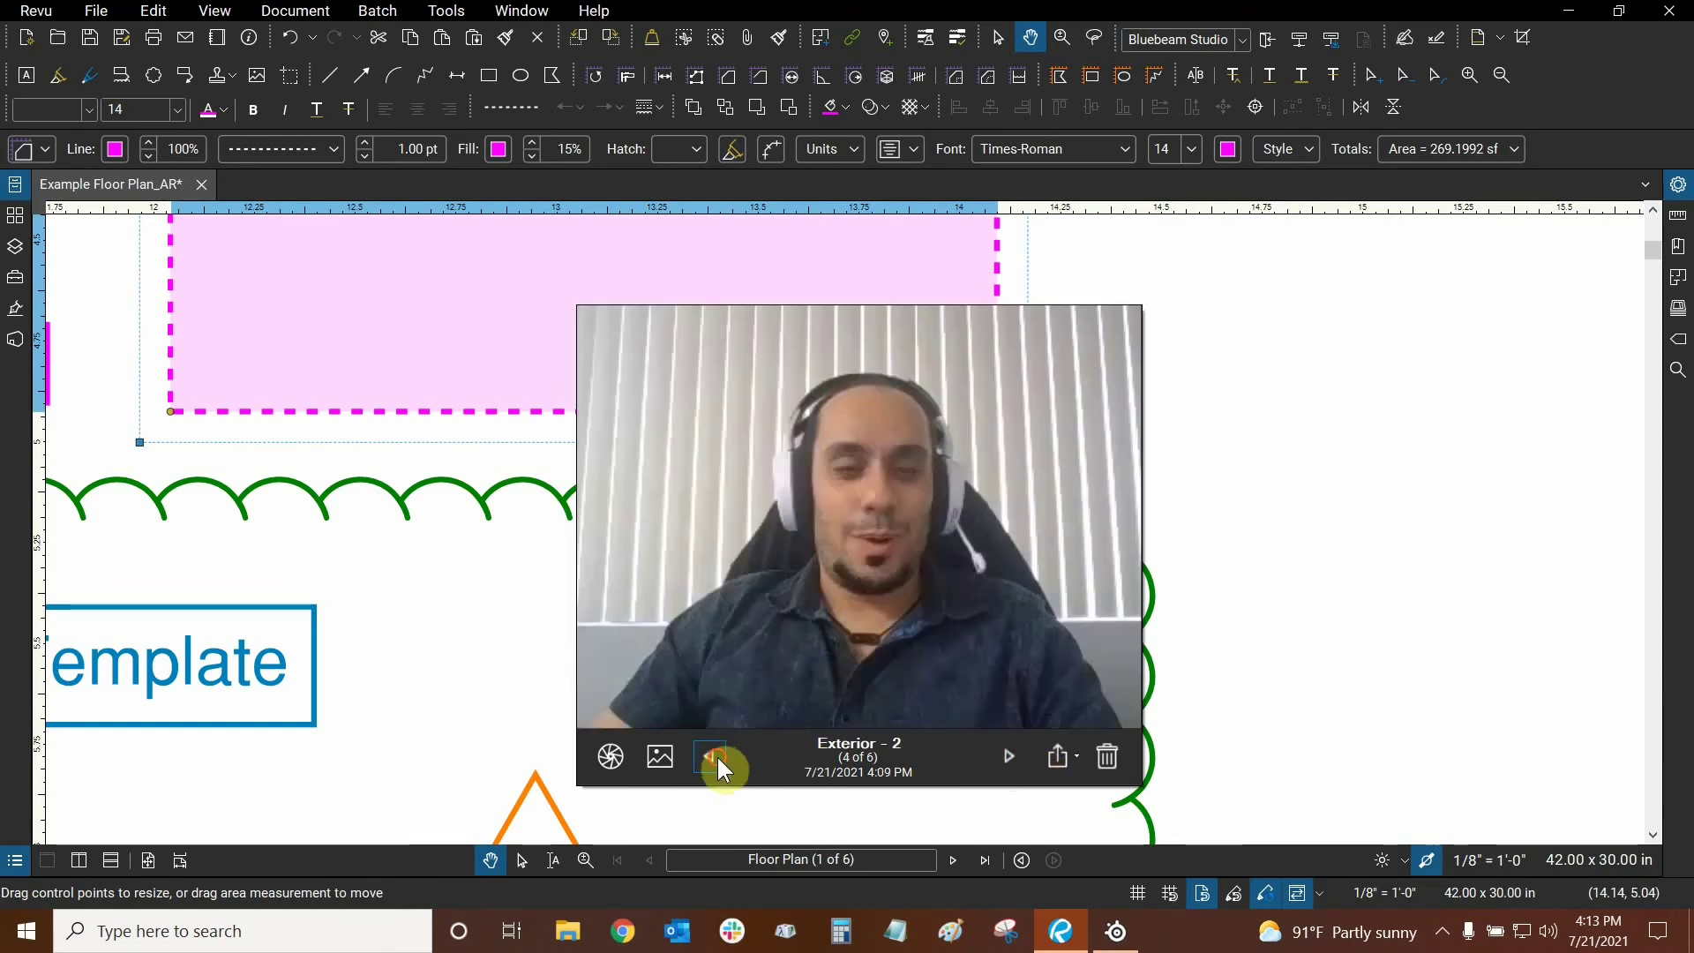
pyautogui.click(716, 757)
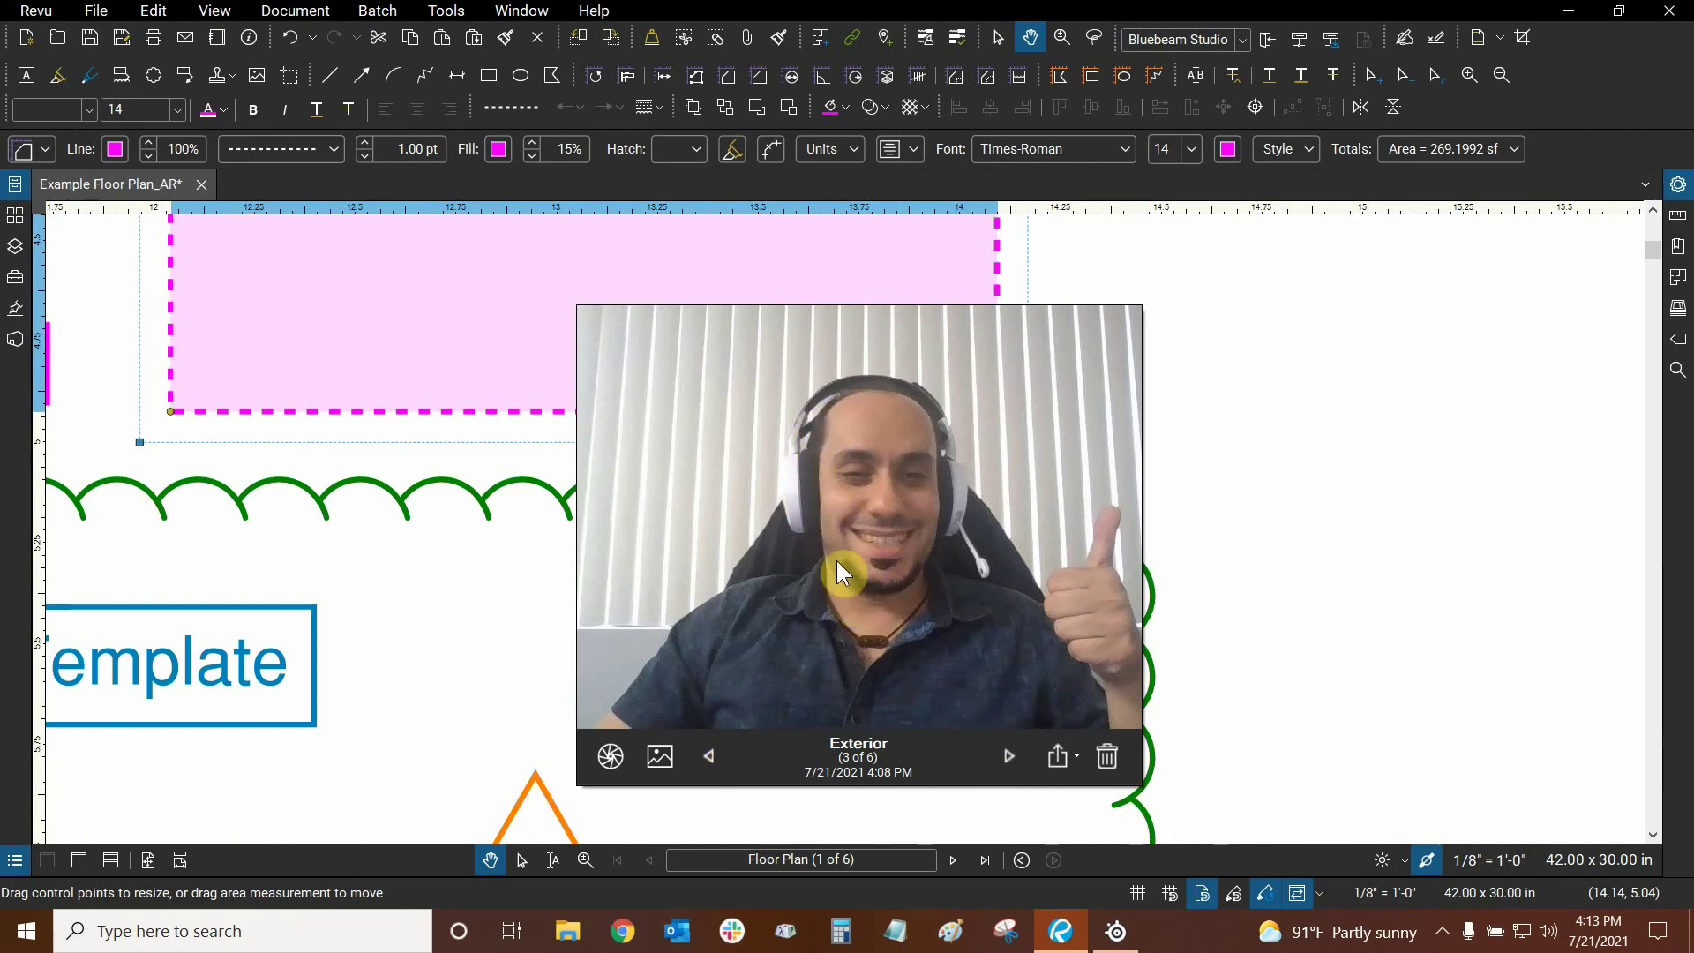
pyautogui.click(1008, 757)
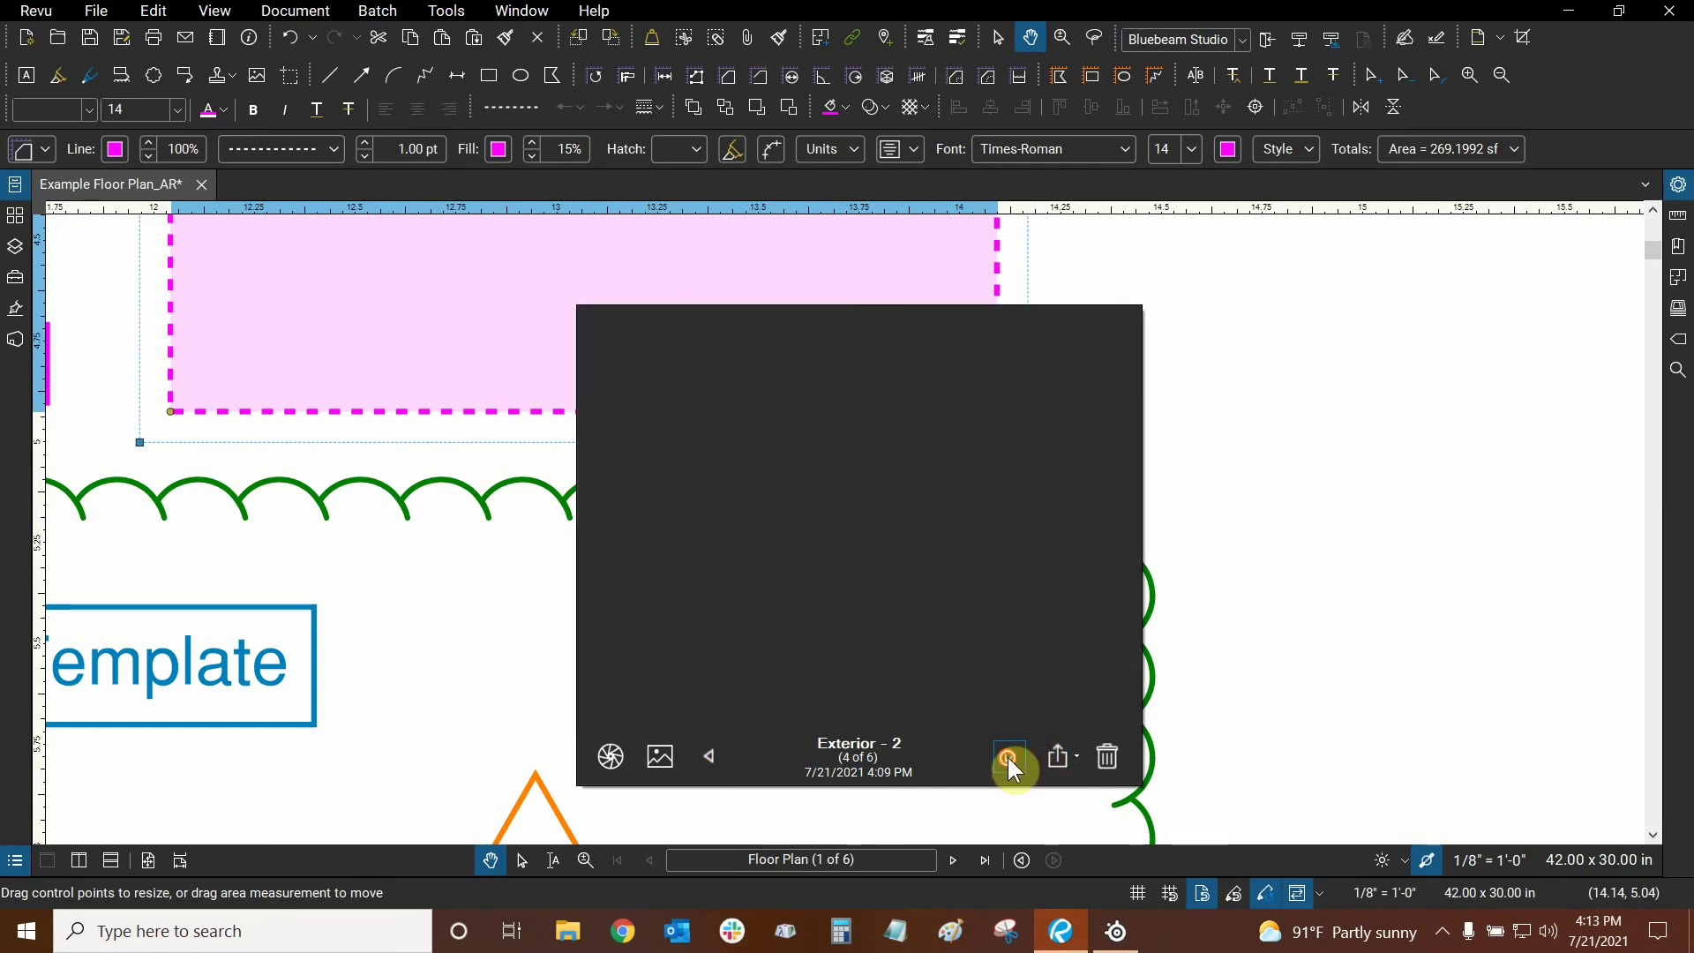
pyautogui.click(1009, 757)
pyautogui.click(1008, 757)
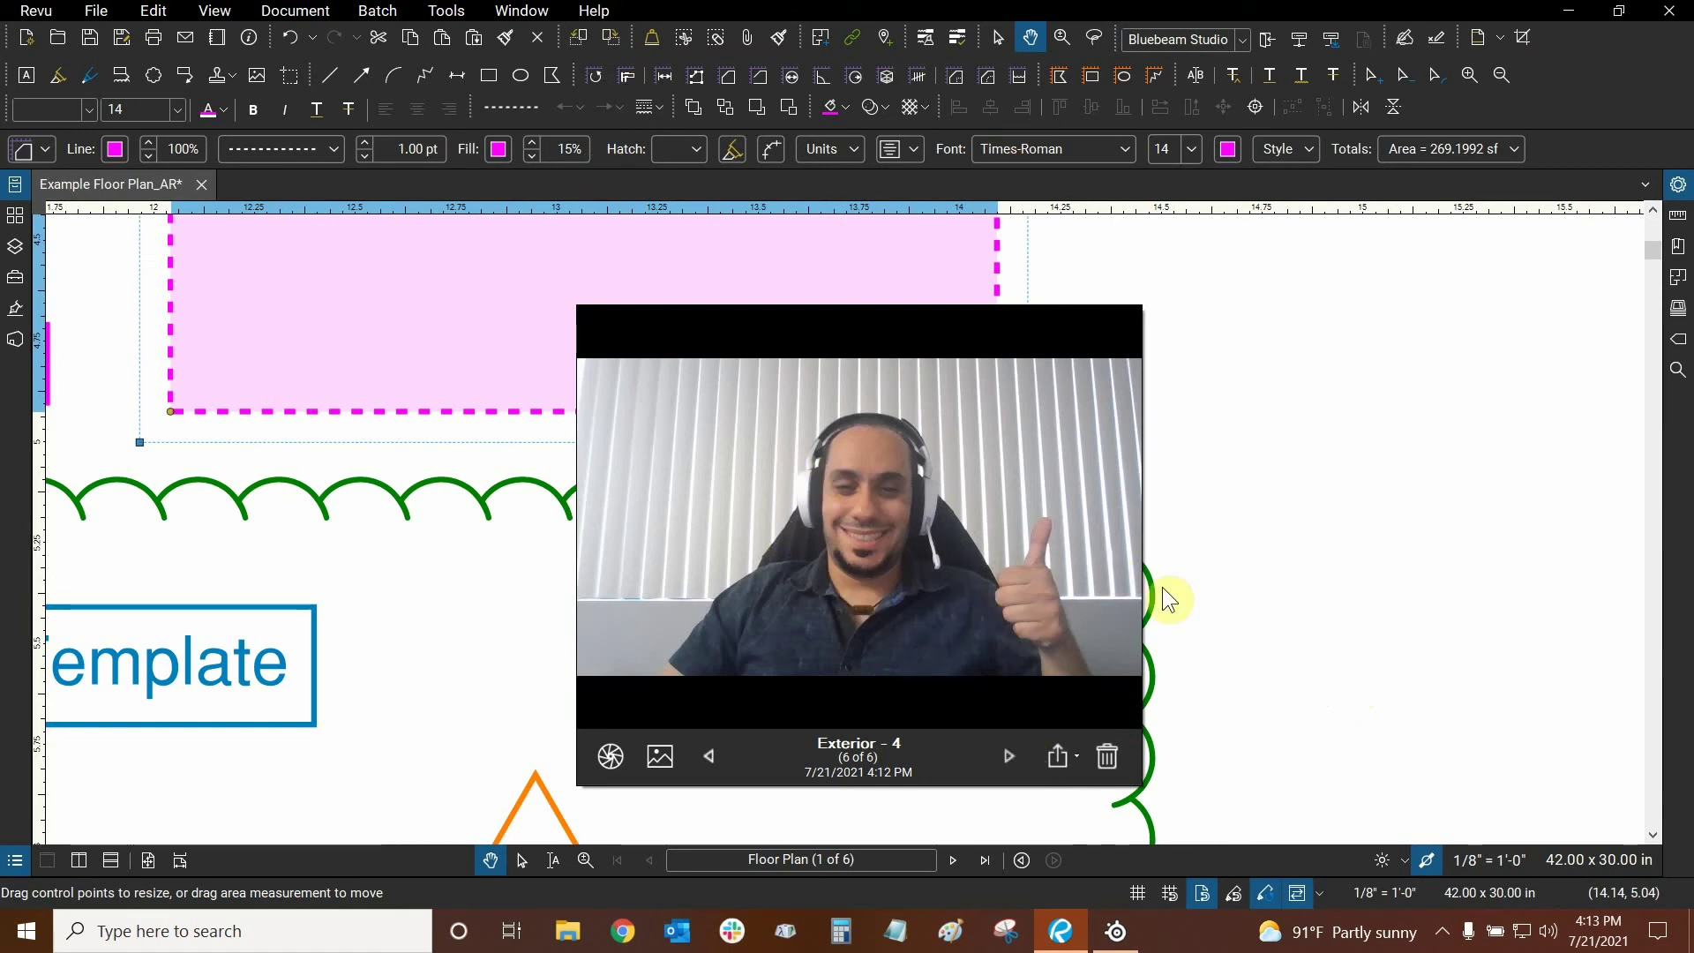
# Deselect the area markup to close its popup and zoom to the C1 camera markup.
pyautogui.click(1381, 538)
pyautogui.scroll(-8, 696, 447)
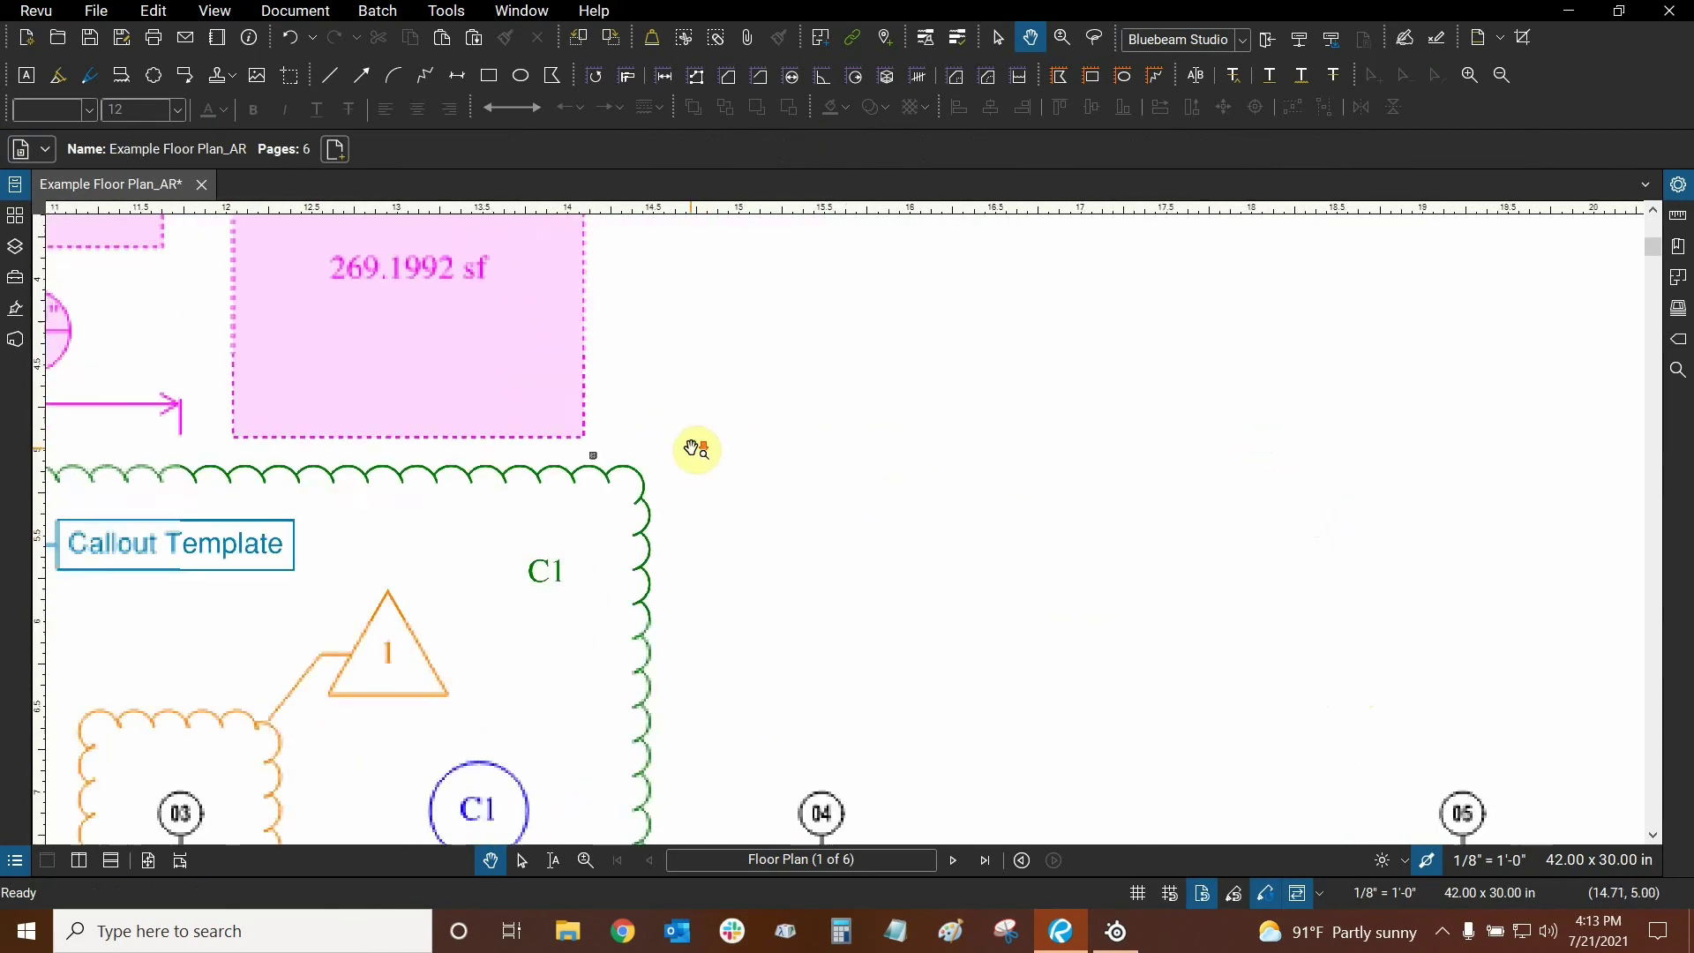
pyautogui.scroll(-3, 706, 434)
pyautogui.scroll(-5, 907, 359)
pyautogui.hscroll(5, 907, 359)
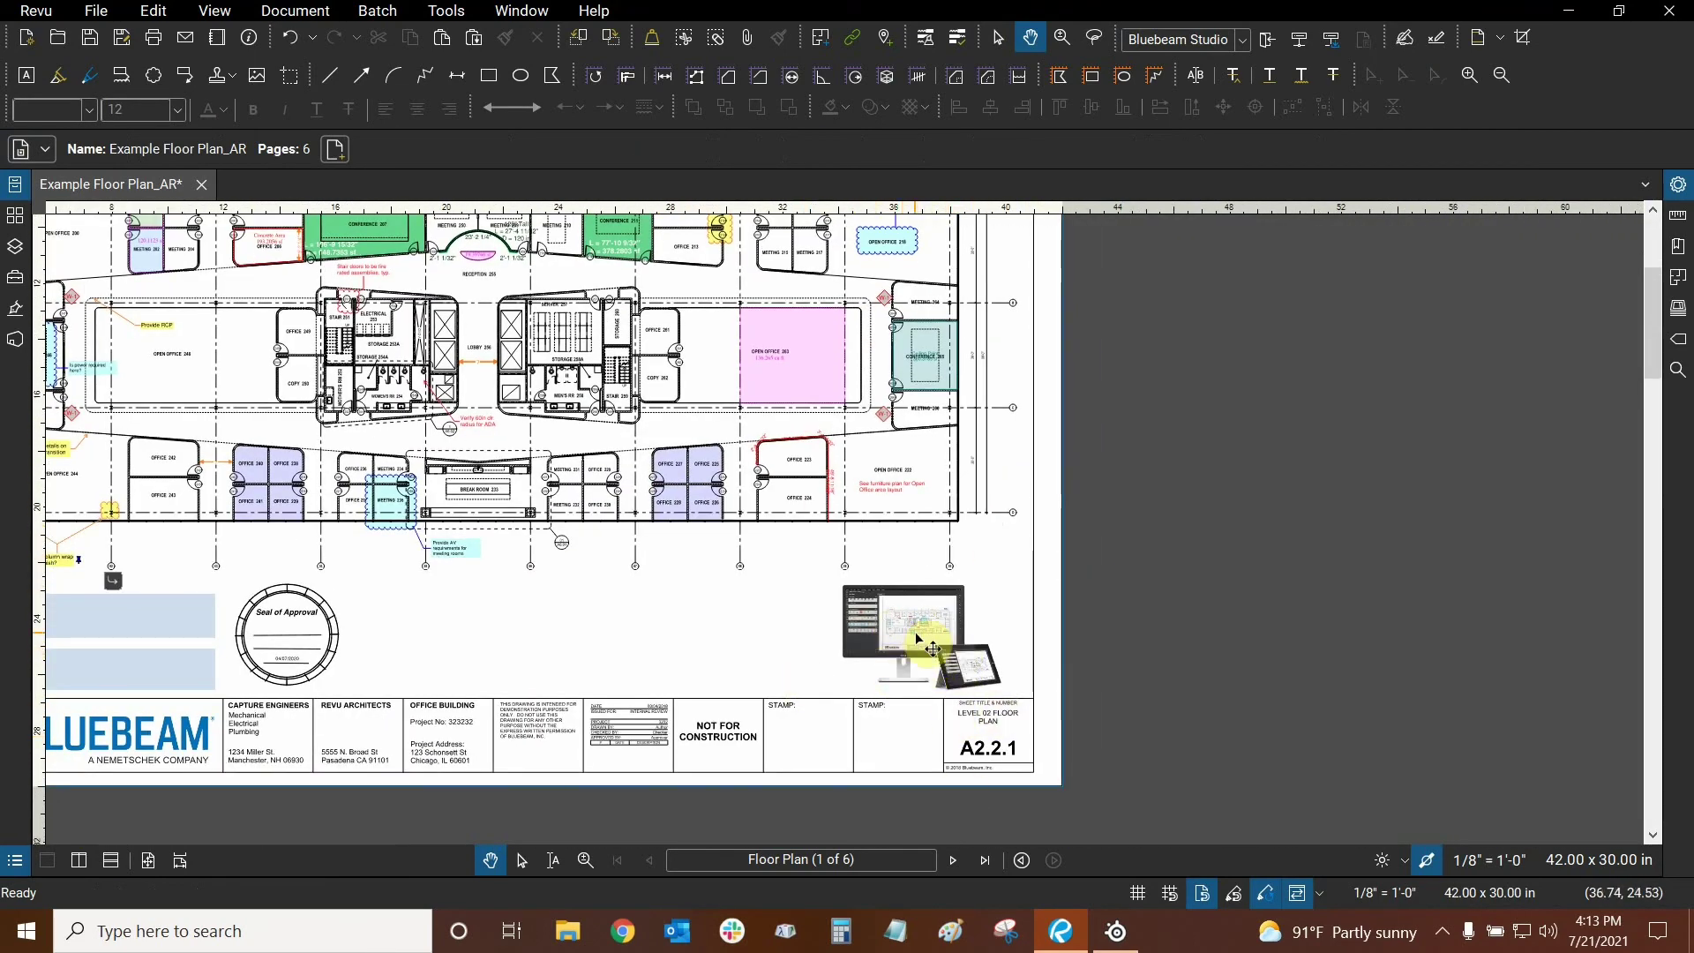
pyautogui.scroll(6, 811, 403)
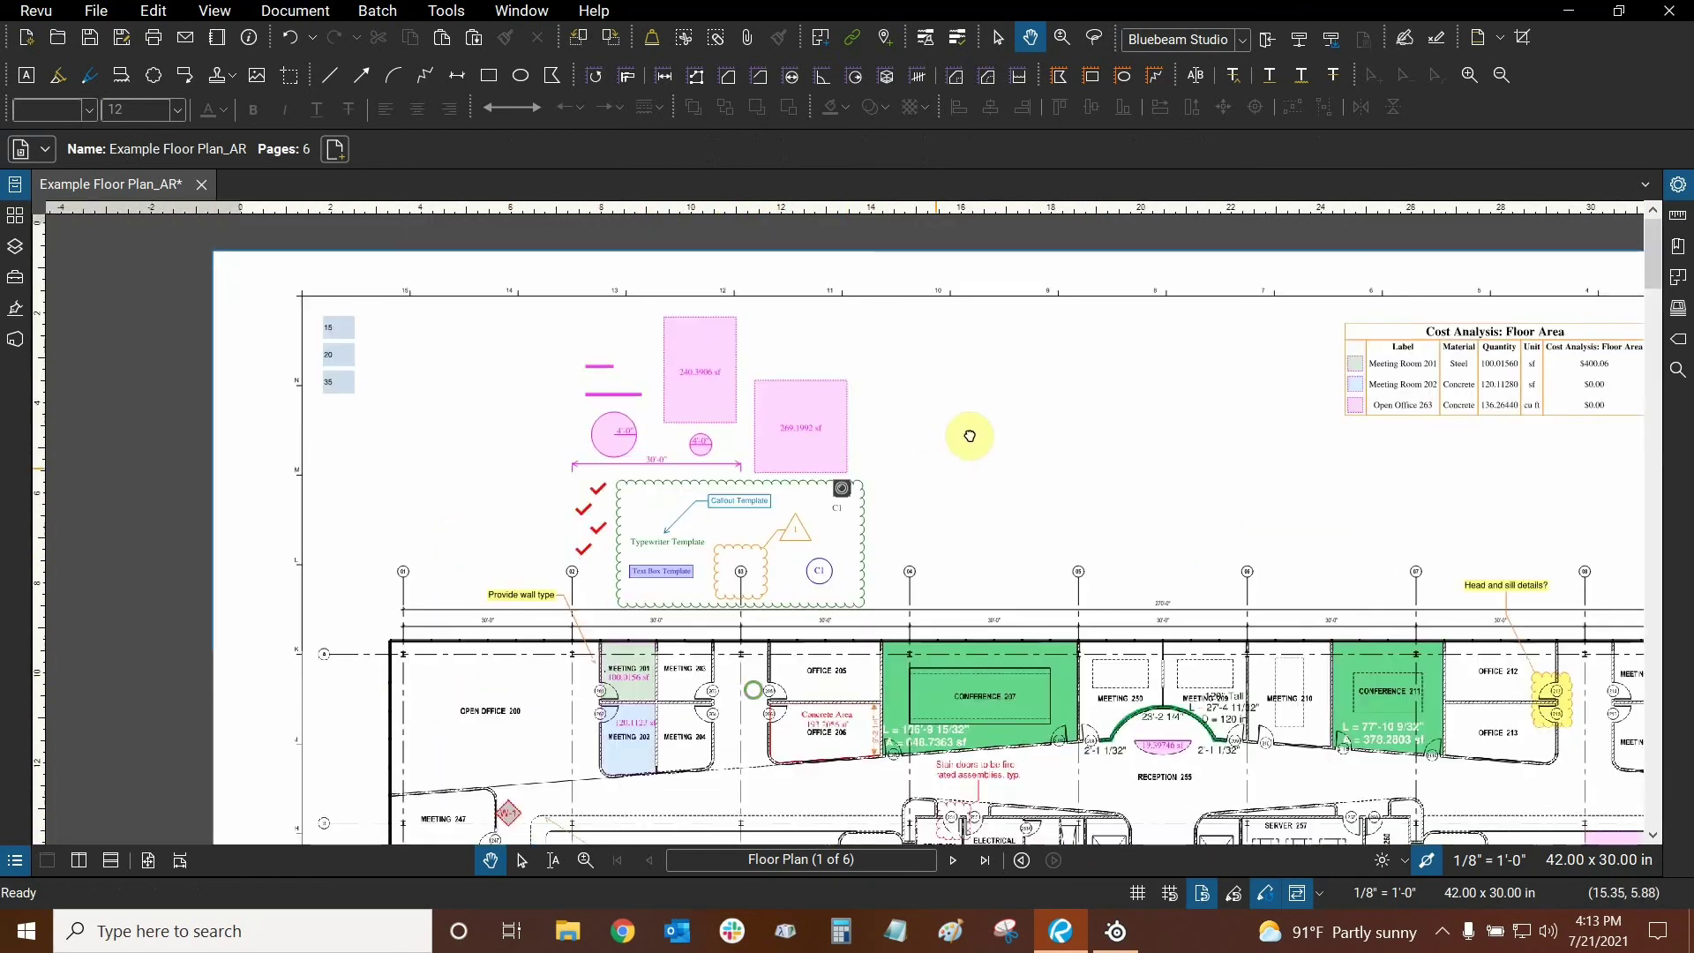
pyautogui.scroll(3, 867, 419)
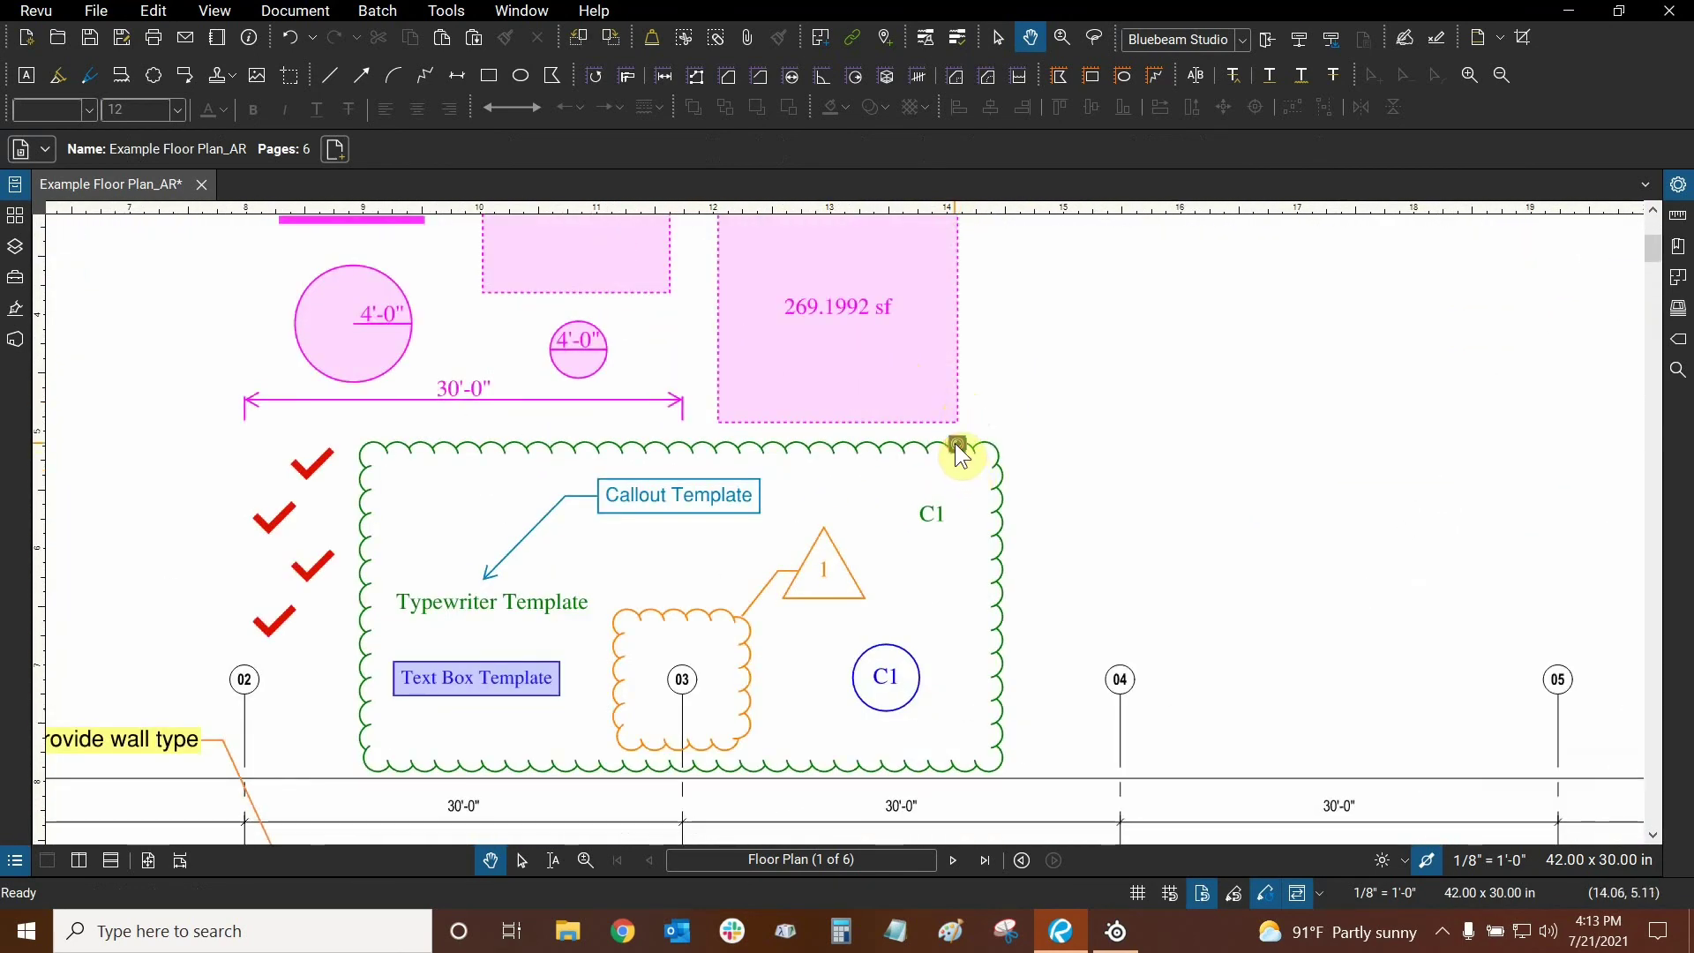
# Open the C1 markup's images, step back past Exterior - 2 to DDS Logo, then close the viewer.
pyautogui.click(954, 443)
pyautogui.click(855, 766)
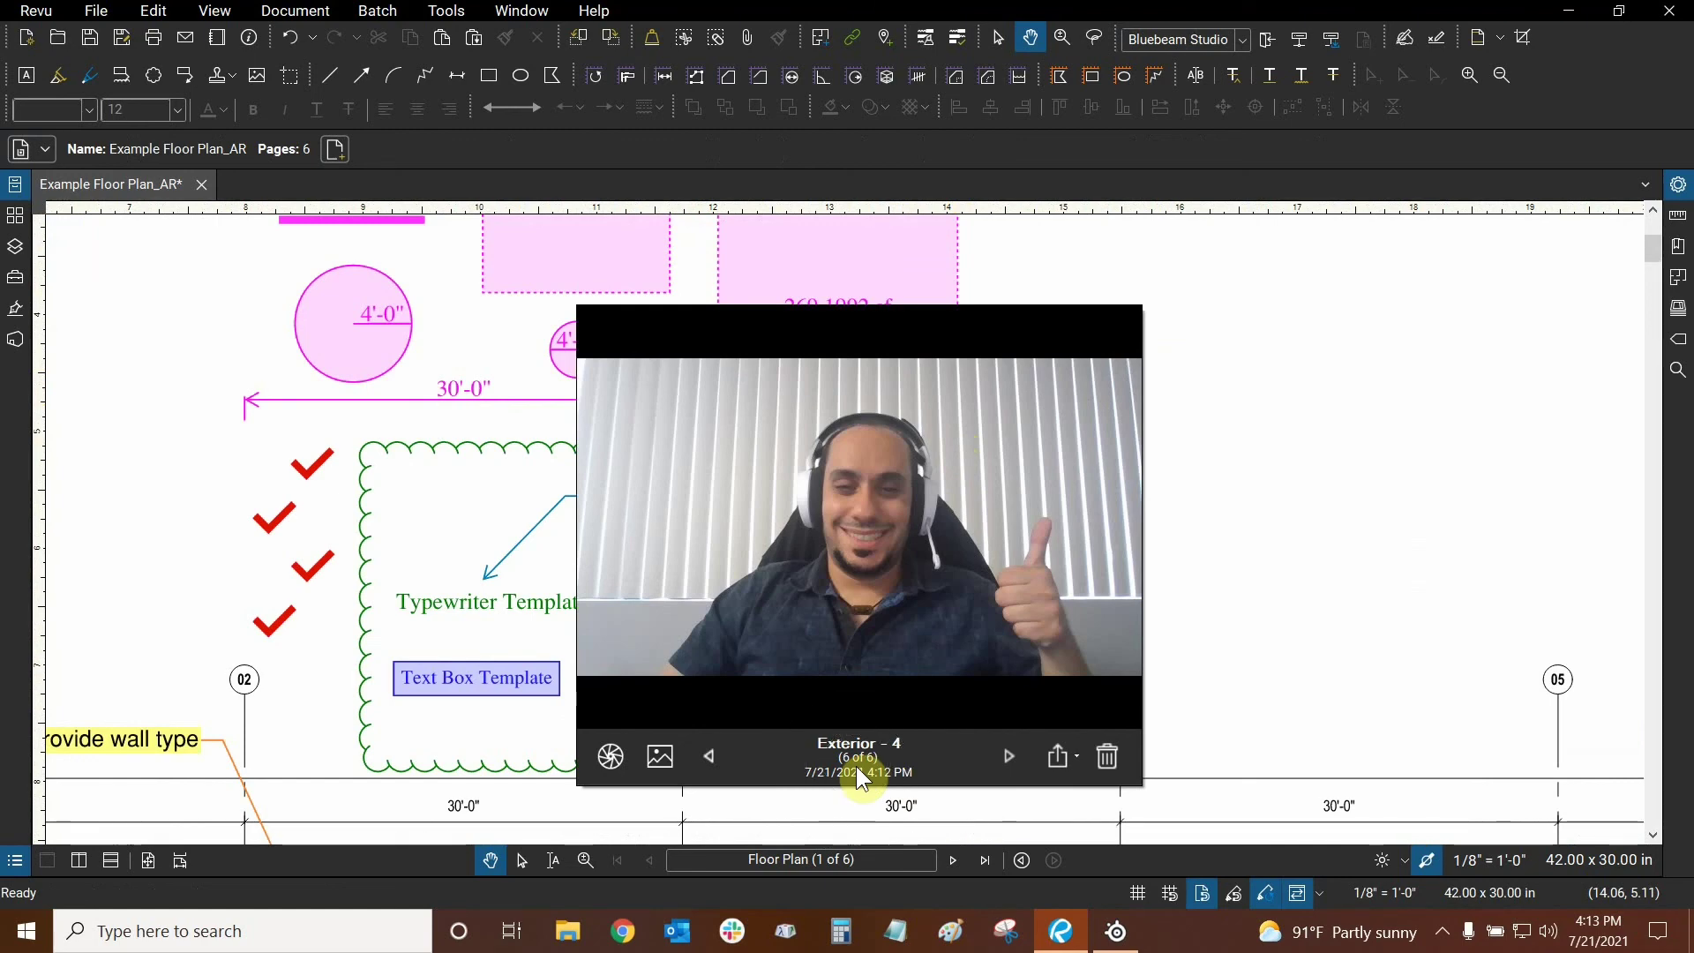
pyautogui.click(712, 759)
pyautogui.click(712, 759)
pyautogui.click(713, 761)
pyautogui.click(713, 761)
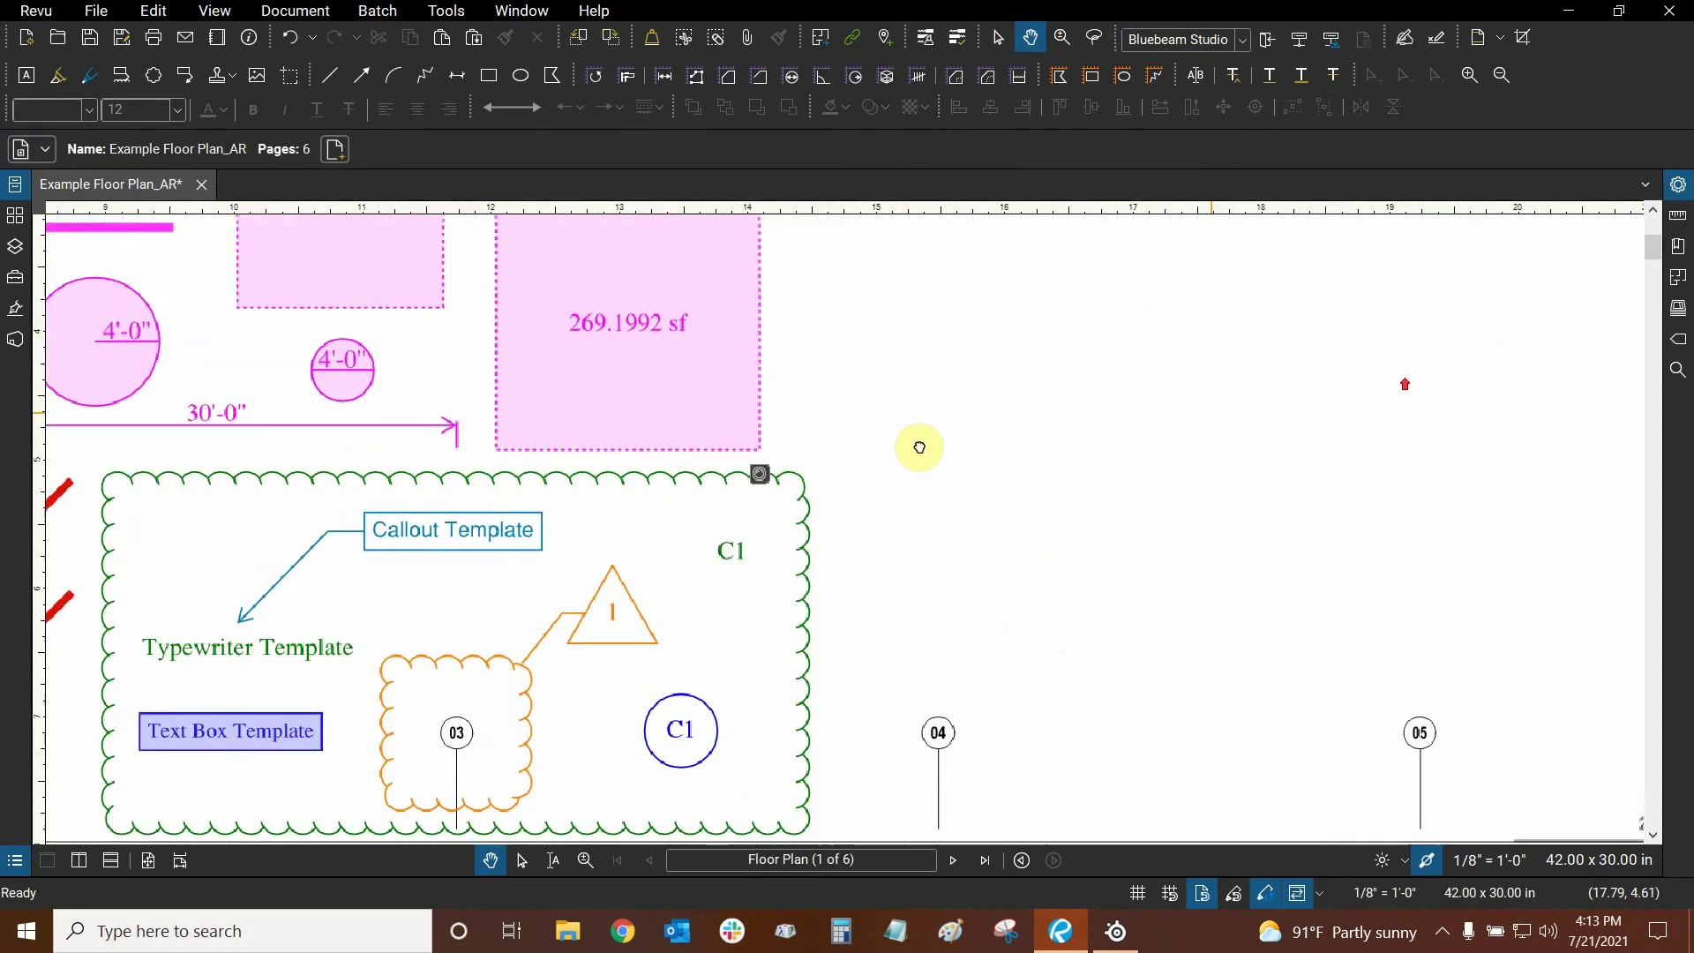